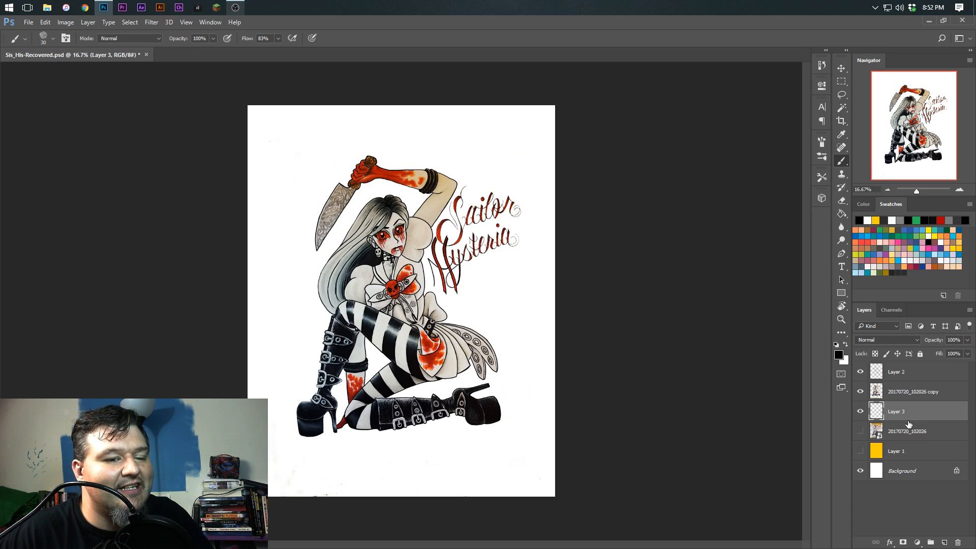
pyautogui.click(896, 385)
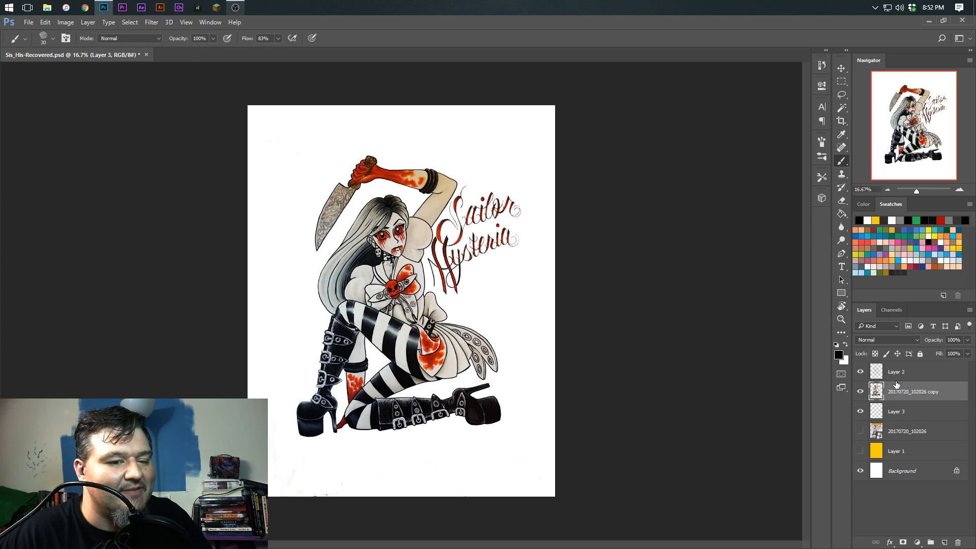
pyautogui.click(841, 68)
pyautogui.moveTo(547, 316); pyautogui.dragTo(555, 307)
pyautogui.hotkey('ctrl', 'z')
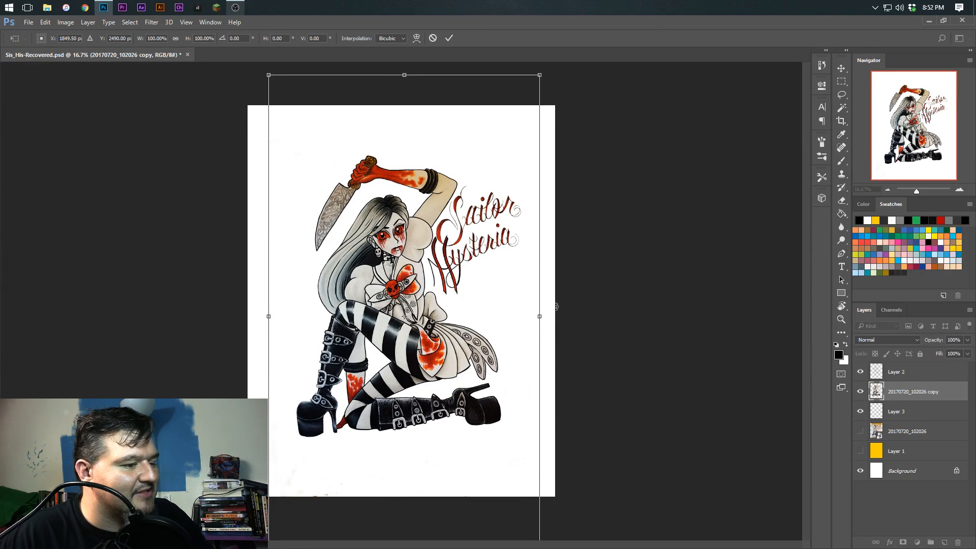
pyautogui.press('Escape')
# Select Layer 2 together with the 20170720_102026 copy layer and group them
pyautogui.keyDown('shift'); pyautogui.click(893, 373); pyautogui.keyUp('shift')
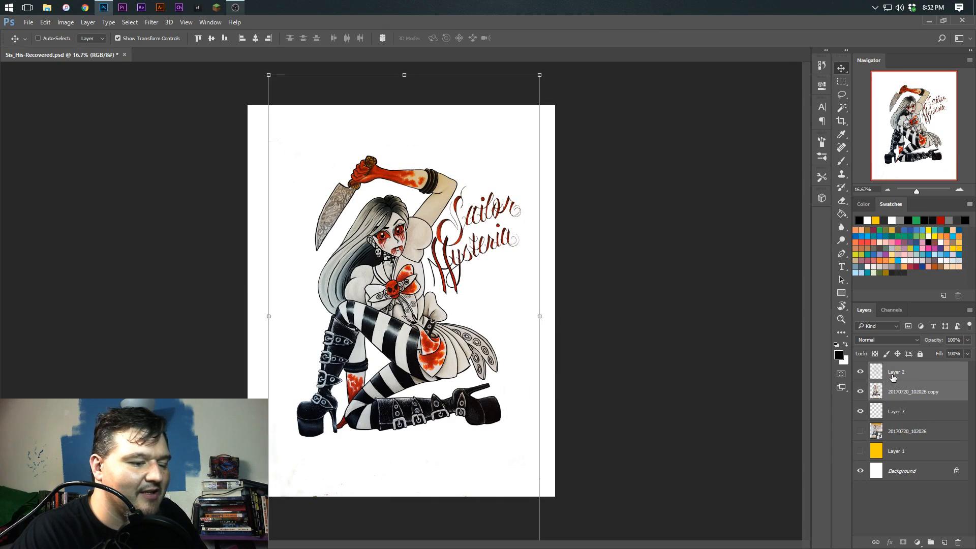
pyautogui.press('ctrl')
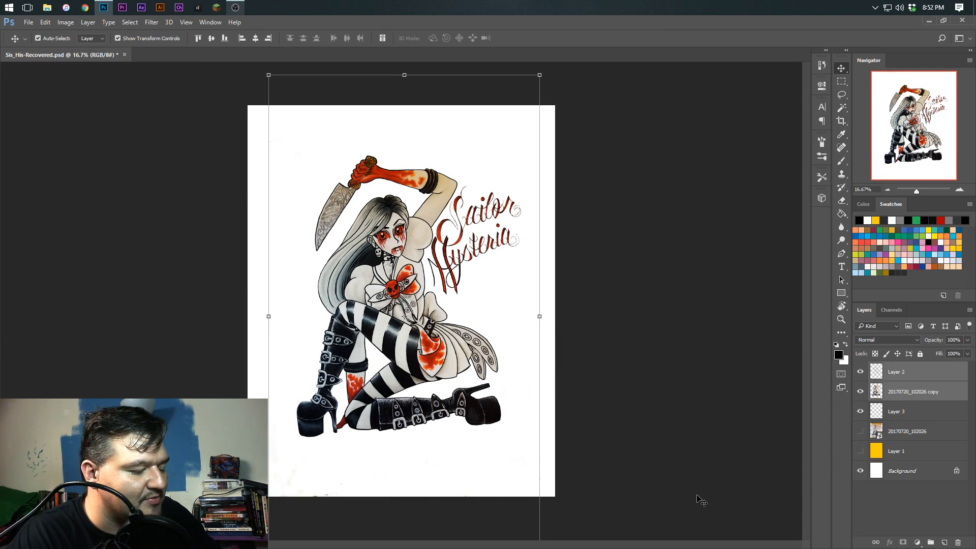
pyautogui.hotkey('ctrl', 'g')
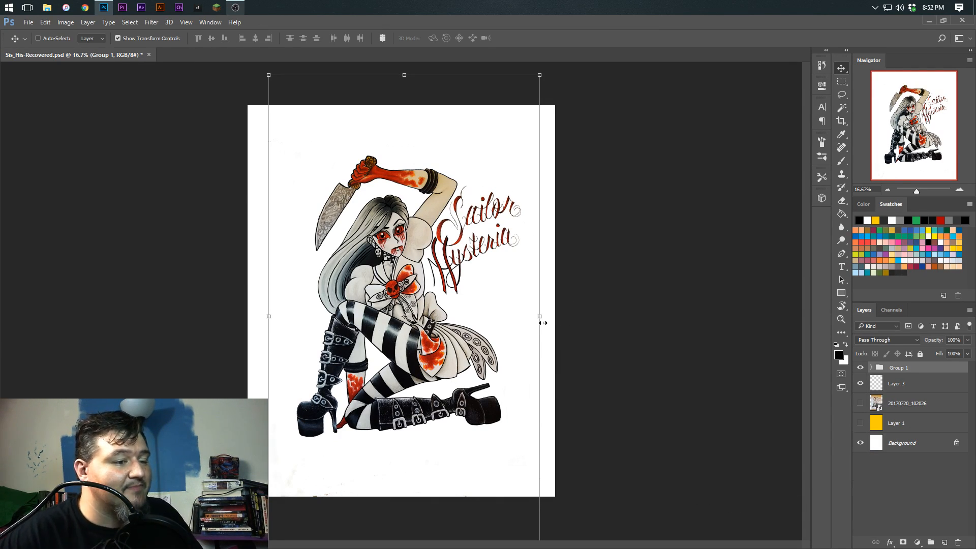
pyautogui.moveTo(548, 313)
pyautogui.mouseDown()
pyautogui.moveTo(548, 323)
pyautogui.moveTo(550, 313)
pyautogui.mouseUp()
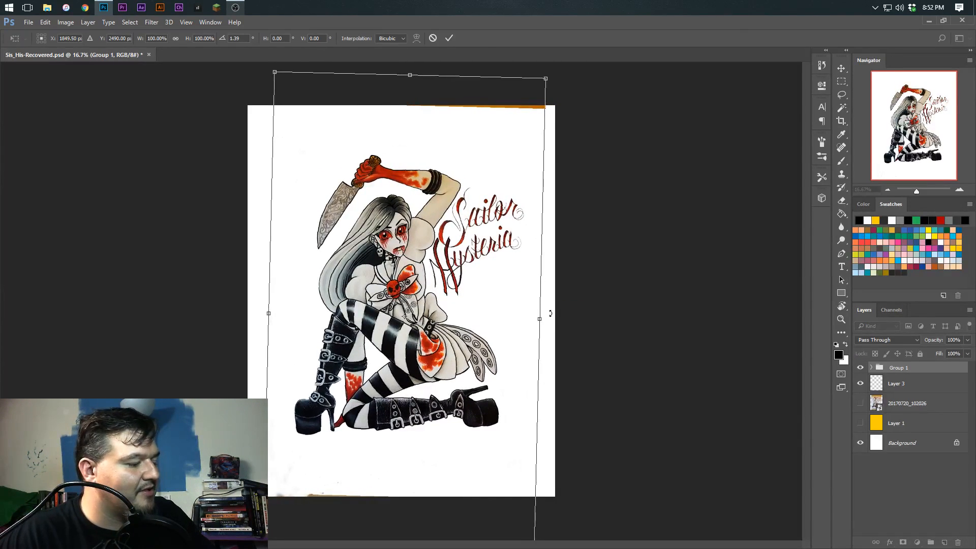
pyautogui.press('Escape')
pyautogui.click(842, 120)
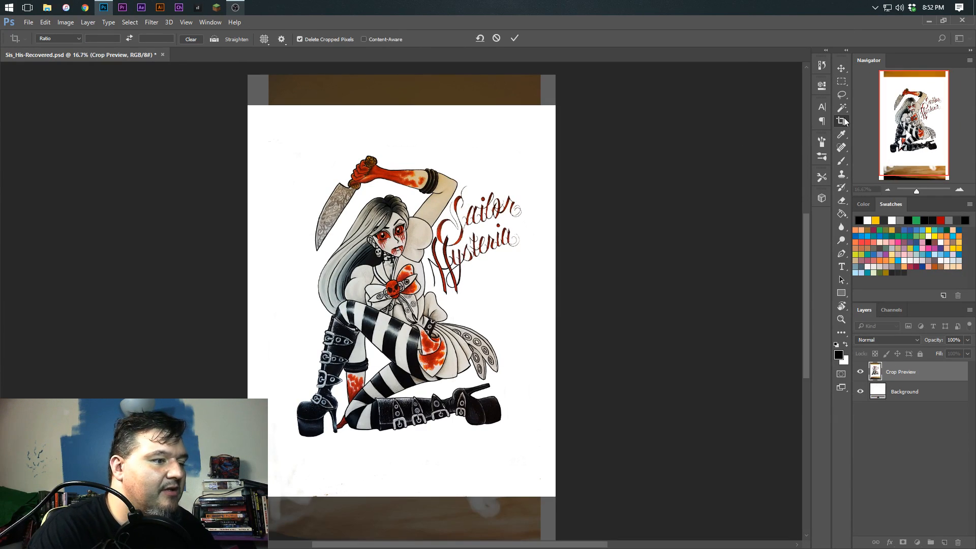
pyautogui.press('Return')
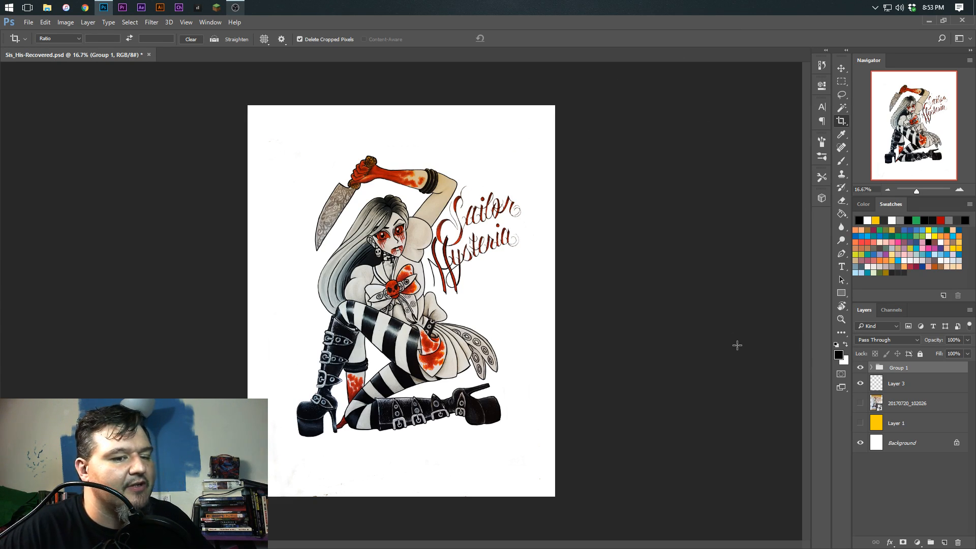
# Expand Group 1 and compare the inked line art with and without the 20170720_102026 copy layer
pyautogui.click(841, 160)
pyautogui.click(860, 367)
pyautogui.click(860, 368)
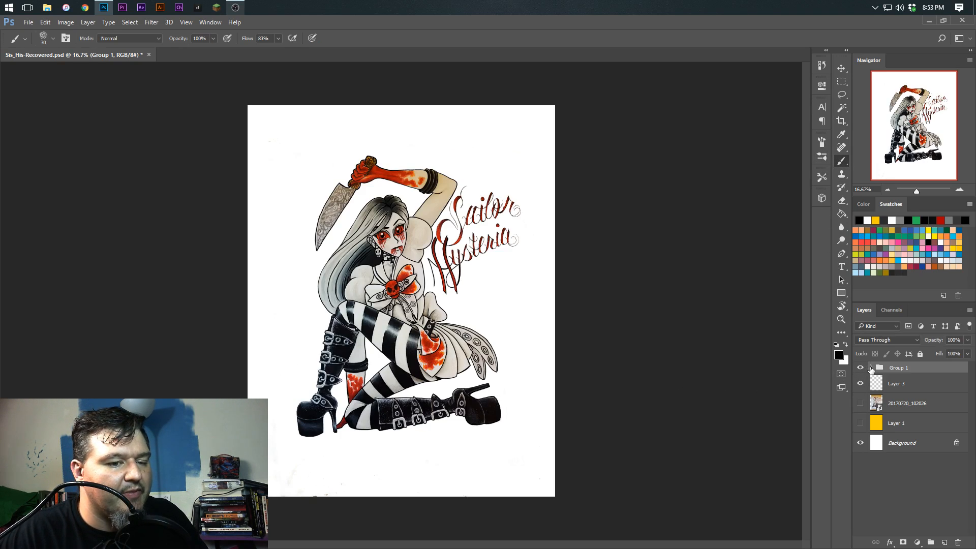
pyautogui.click(871, 368)
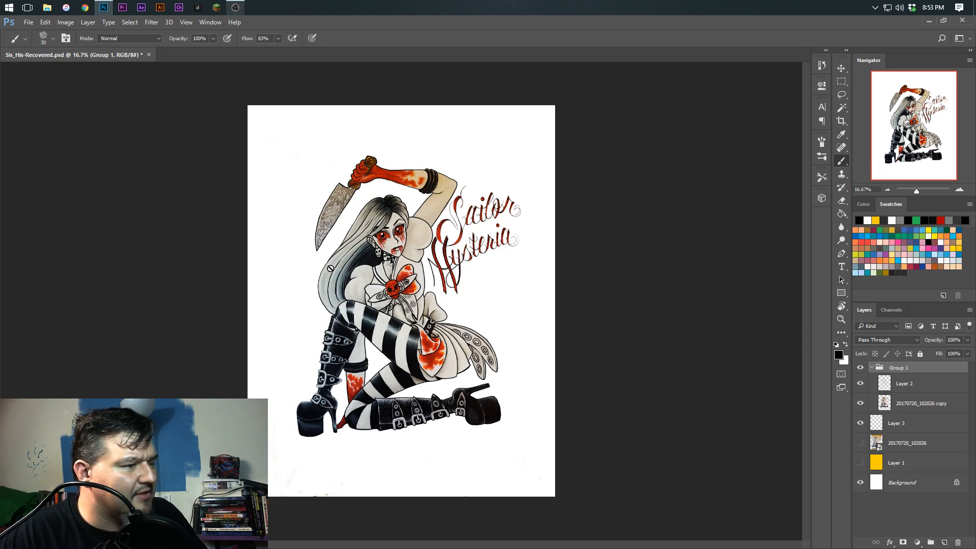
pyautogui.click(860, 403)
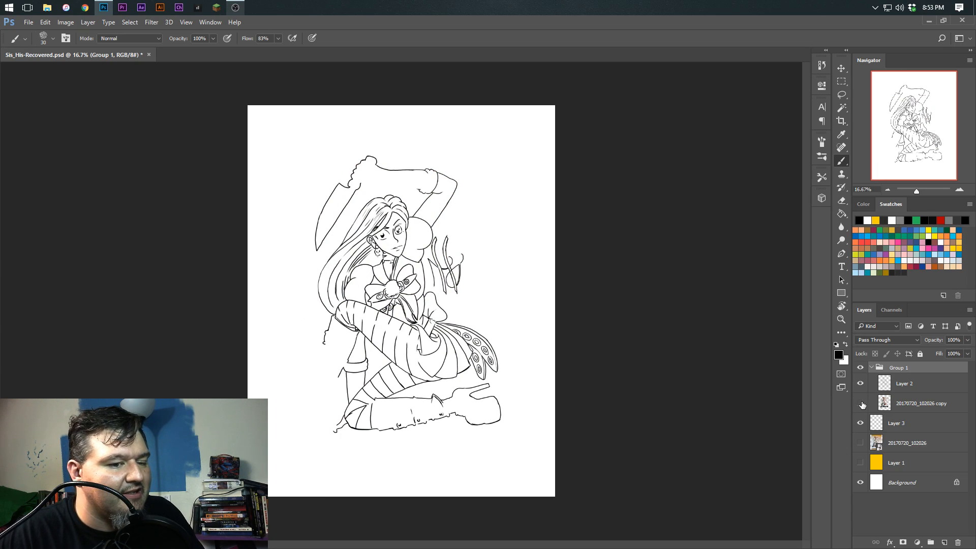
pyautogui.click(860, 403)
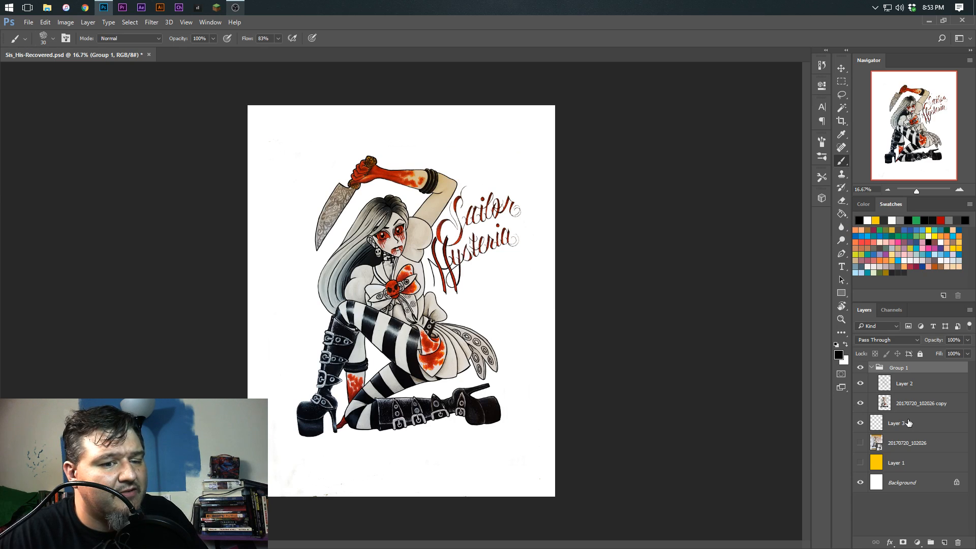
# Make Layer 2 active for inking the Sailor Hysteria lettering and reduce the brush size to 10
pyautogui.click(904, 384)
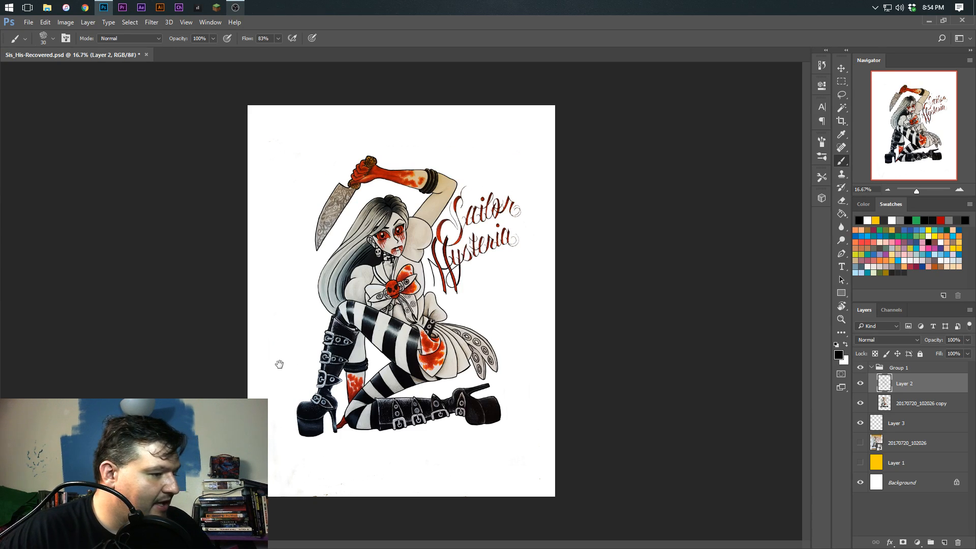
pyautogui.hotkey('ctrl', '+')
pyautogui.hotkey('ctrl', '+')
pyautogui.hotkey('ctrl', '+')
pyautogui.hotkey('ctrl', '+')
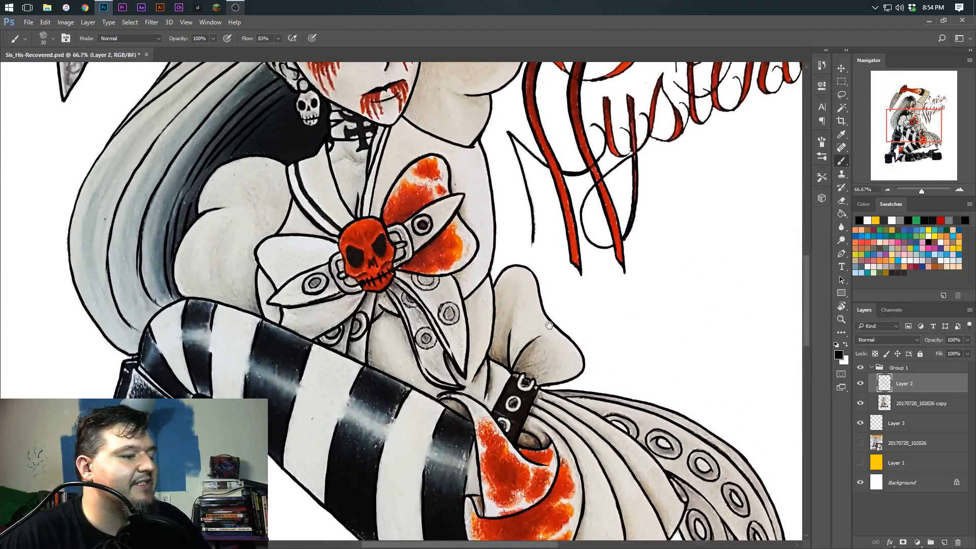
pyautogui.moveTo(672, 98)
pyautogui.mouseDown()
pyautogui.moveTo(480, 366)
pyautogui.moveTo(487, 383)
pyautogui.moveTo(477, 295)
pyautogui.mouseUp()
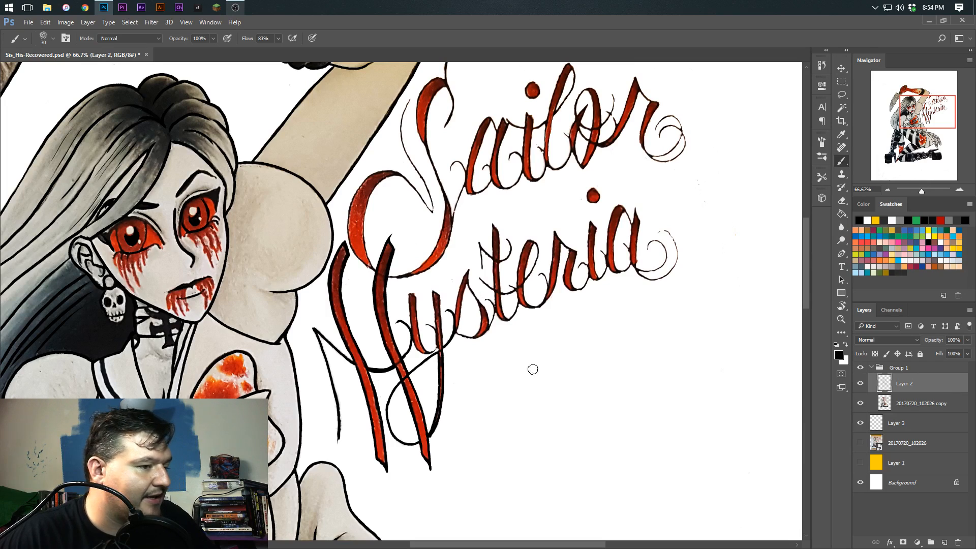
pyautogui.press('[')
pyautogui.press('[')
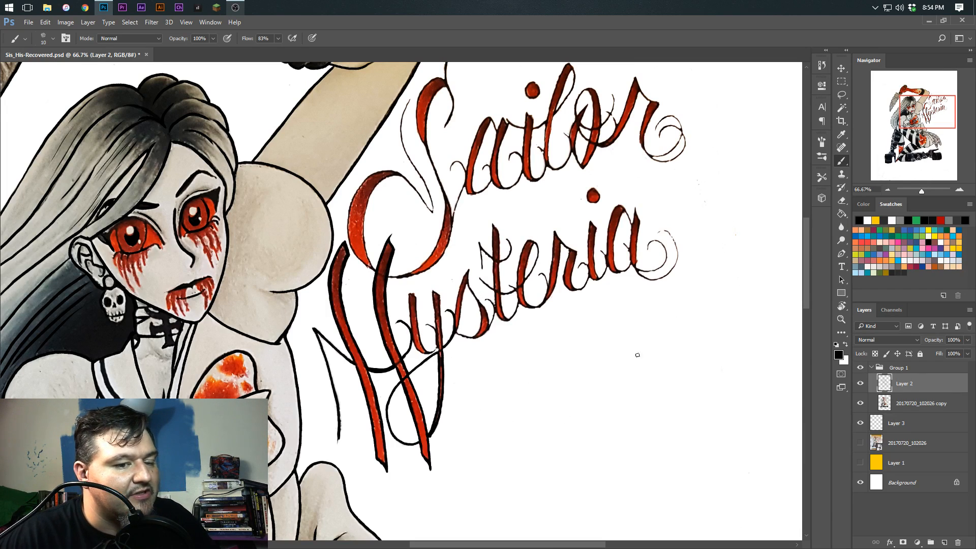
# Test the brush with zigzag strokes in the blank area below the word Hysteria, and undo them
pyautogui.moveTo(568, 339)
pyautogui.mouseDown()
pyautogui.moveTo(562, 377)
pyautogui.moveTo(544, 410)
pyautogui.mouseUp()
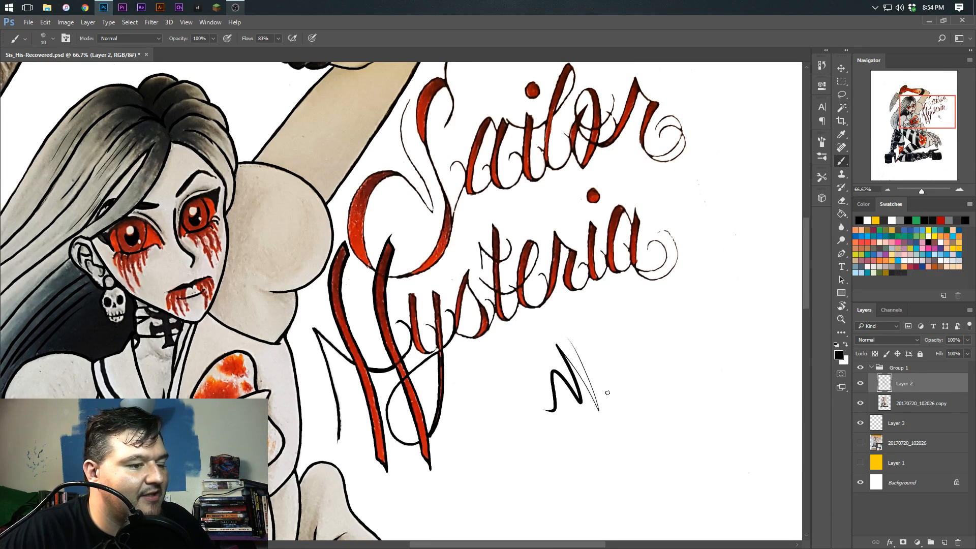
pyautogui.hotkey('ctrl', 'alt', 'z')
pyautogui.moveTo(591, 333)
pyautogui.mouseDown()
pyautogui.moveTo(560, 341)
pyautogui.moveTo(557, 487)
pyautogui.mouseUp()
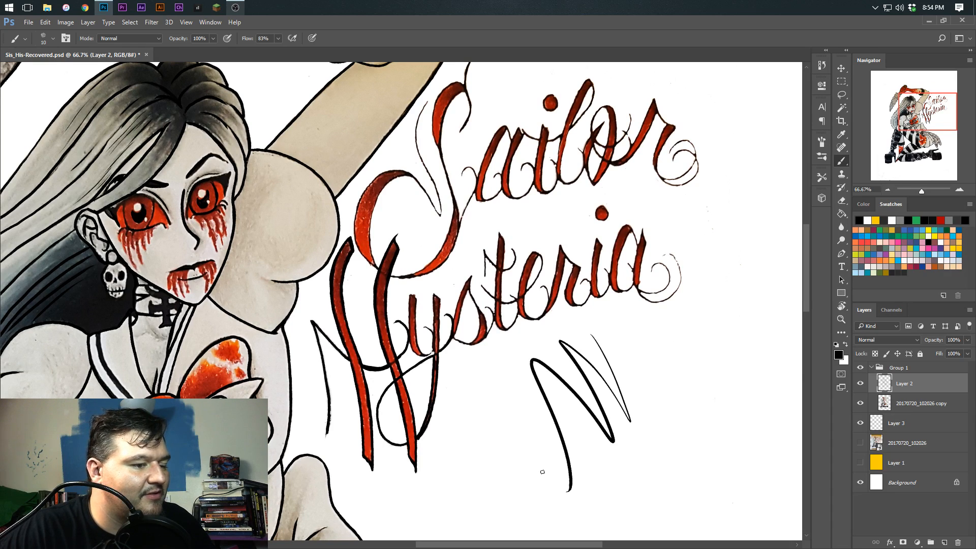
pyautogui.hotkey('ctrl', 'alt', 'z')
pyautogui.hotkey('ctrl', 'alt', 'z')
# Check the inked lines of the lettering by temporarily hiding the 20170720_102026 copy layer
pyautogui.hotkey('ctrl', '+')
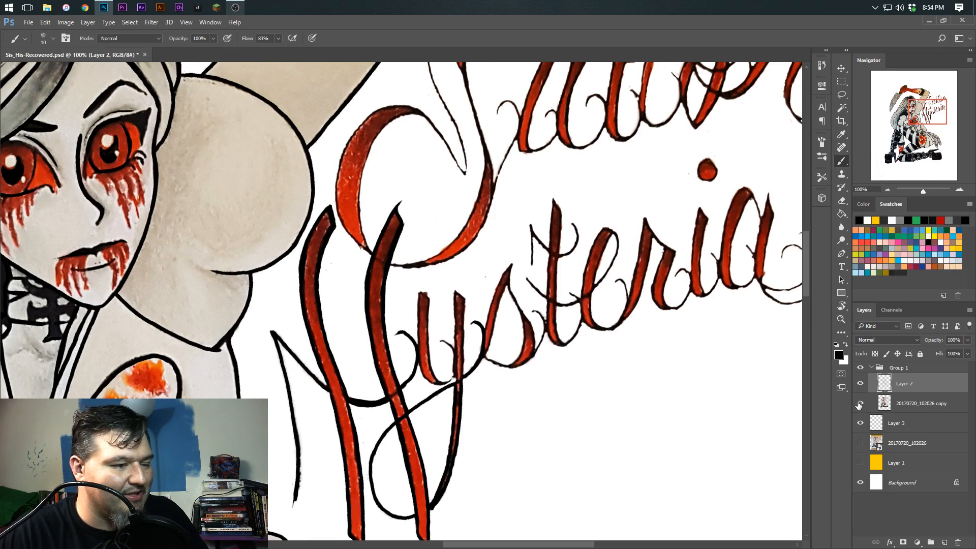
pyautogui.click(859, 403)
pyautogui.click(860, 405)
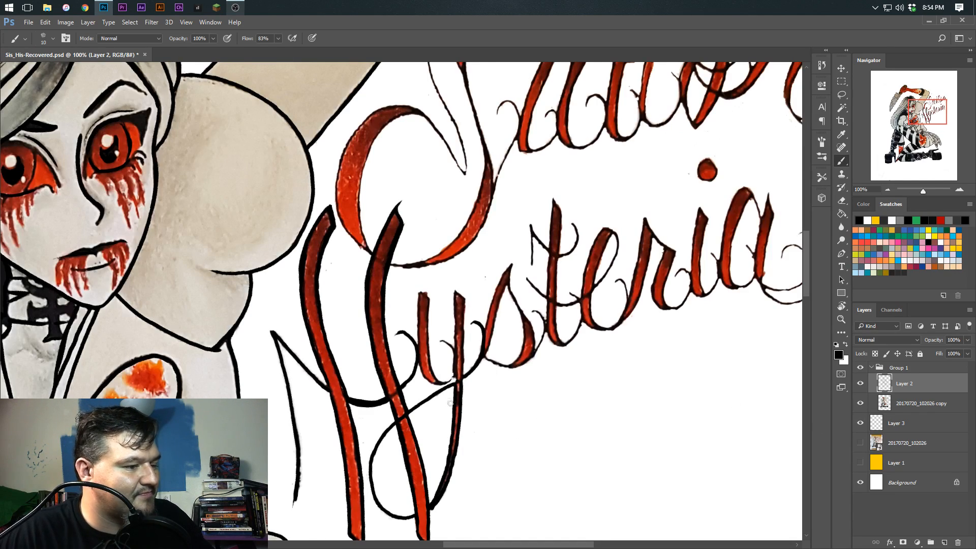
# Reduce the brush size to 7 for inking the small letters of Hysteria
pyautogui.scroll(-5, 413, 292)
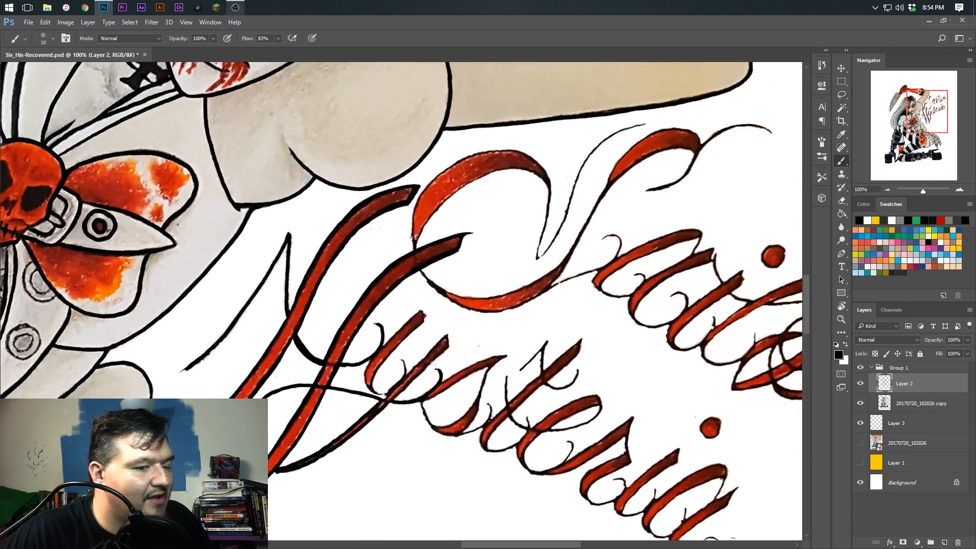
pyautogui.scroll(-1, 304, 343)
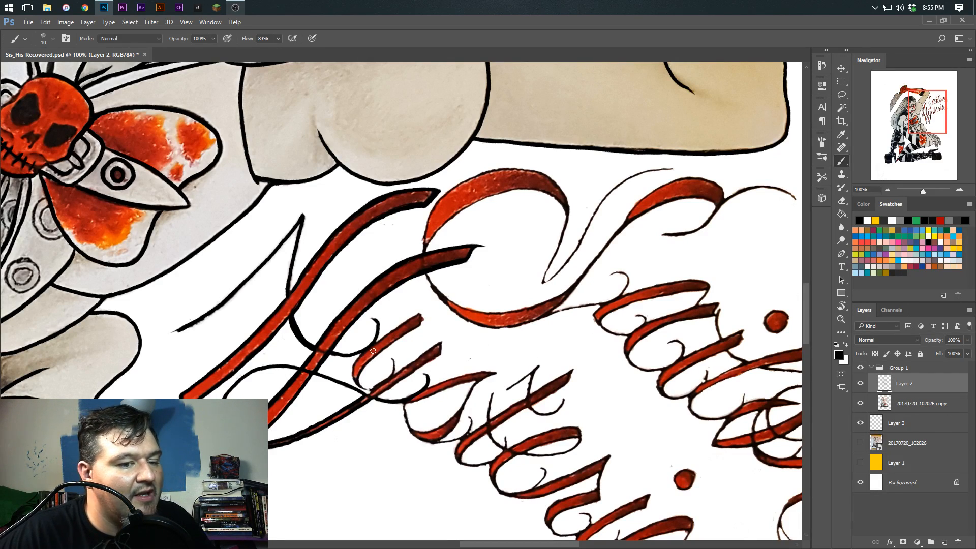
pyautogui.press('[')
pyautogui.press('[')
pyautogui.press('[')
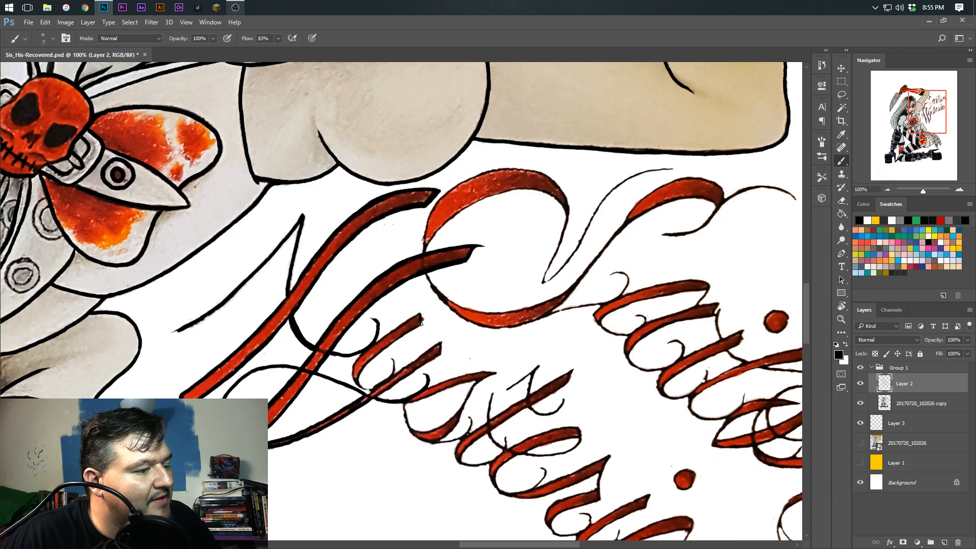
pyautogui.press('r')
pyautogui.moveTo(417, 88)
pyautogui.mouseDown()
pyautogui.moveTo(385, 85)
pyautogui.moveTo(246, 152)
pyautogui.mouseUp()
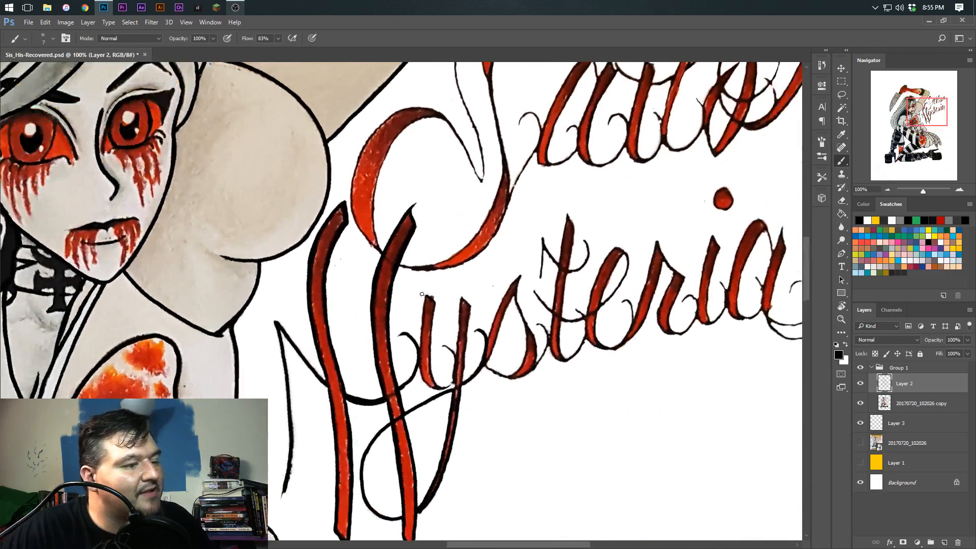
pyautogui.click(920, 403)
pyautogui.press('r')
pyautogui.moveTo(158, 342)
pyautogui.mouseDown()
pyautogui.moveTo(158, 256)
pyautogui.moveTo(227, 125)
pyautogui.mouseUp()
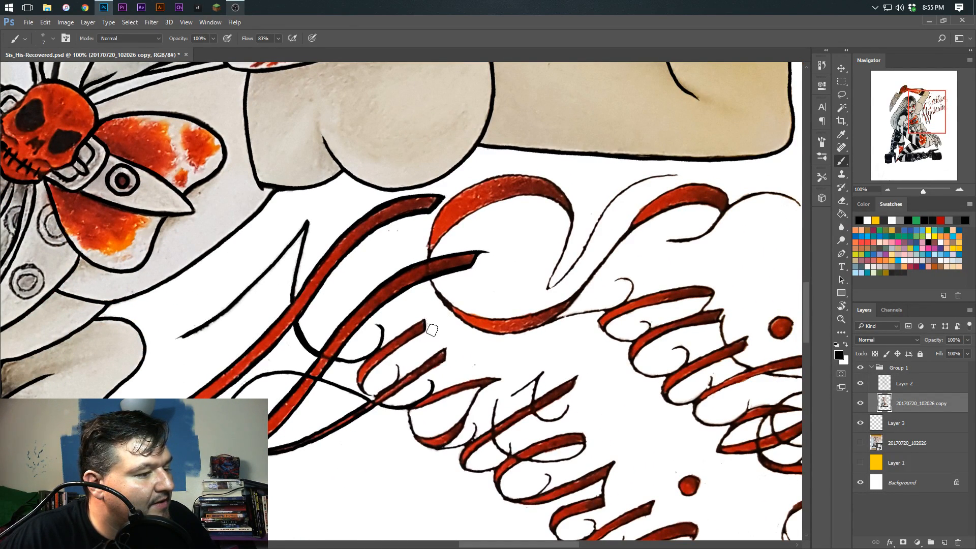
pyautogui.press('r')
pyautogui.moveTo(427, 299); pyautogui.dragTo(422, 286)
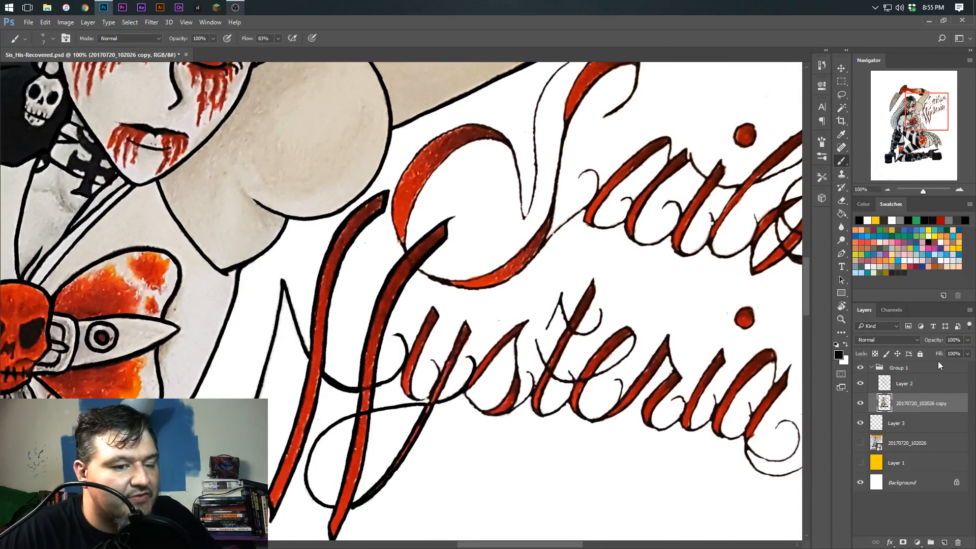
# Return to Layer 2 and ink the left edge of the first stem of the y in Hysteria with a slightly smaller brush
pyautogui.click(910, 384)
pyautogui.press('r')
pyautogui.moveTo(428, 324)
pyautogui.mouseDown()
pyautogui.moveTo(452, 310)
pyautogui.moveTo(426, 306)
pyautogui.mouseUp()
pyautogui.press('[')
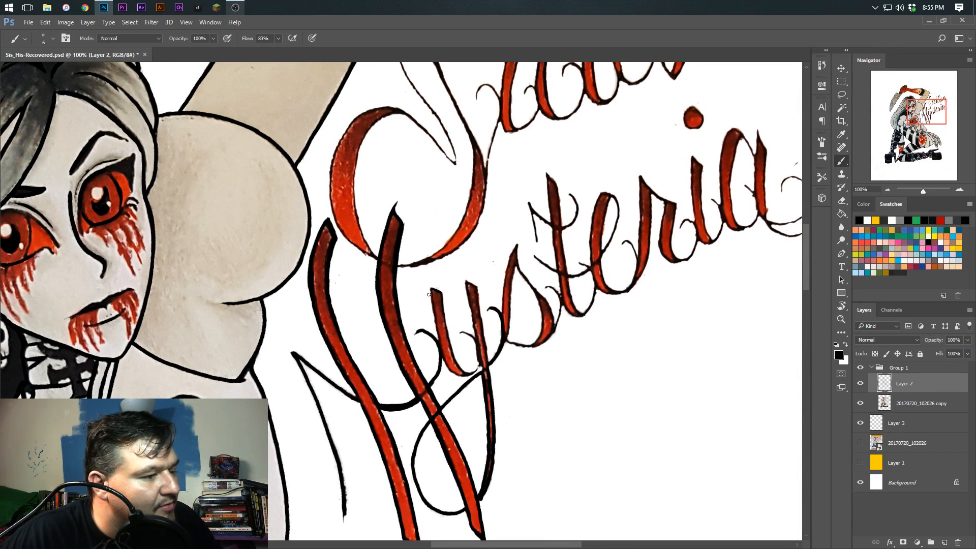
pyautogui.moveTo(431, 299); pyautogui.dragTo(446, 358)
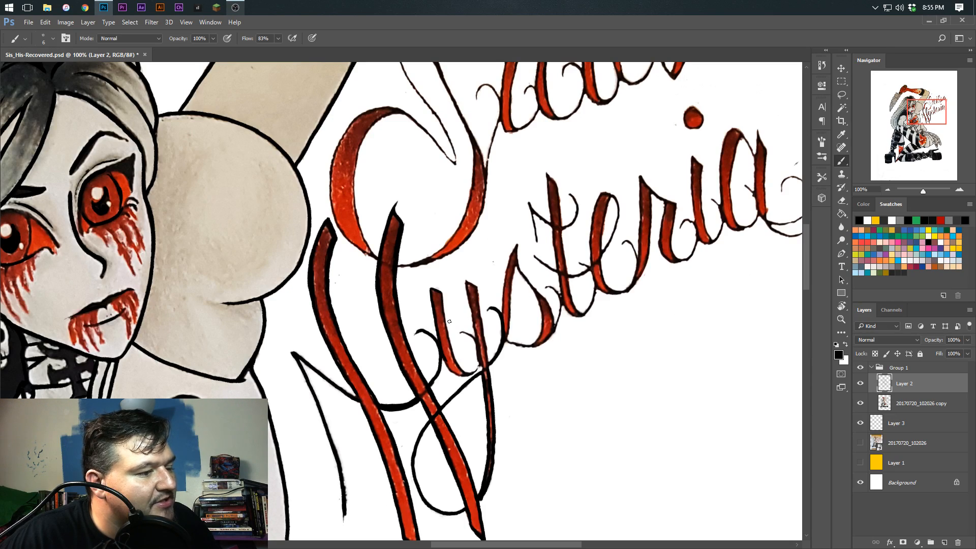
# Try inking the right edge of the y's first stem, undoing each stroke
pyautogui.moveTo(441, 292); pyautogui.dragTo(449, 329)
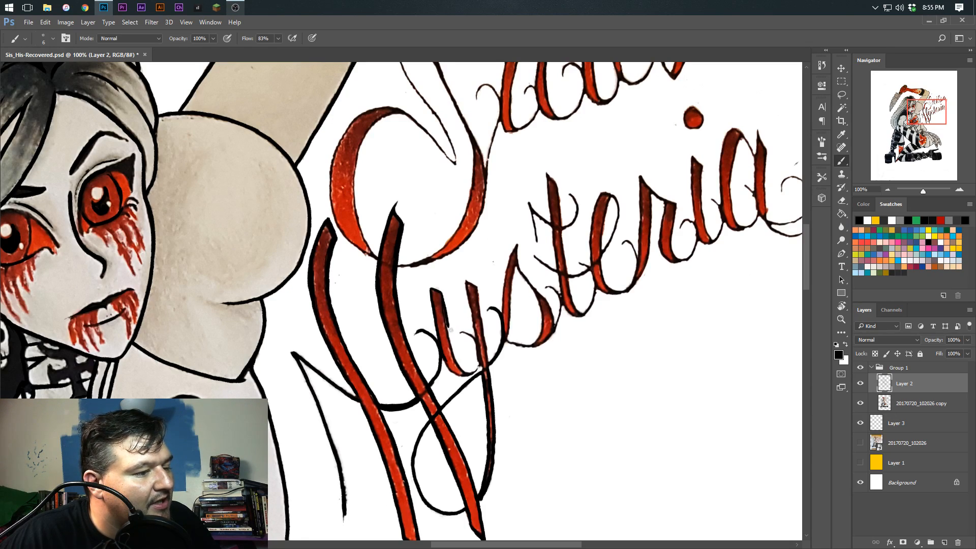
pyautogui.hotkey('ctrl', 'alt', 'z')
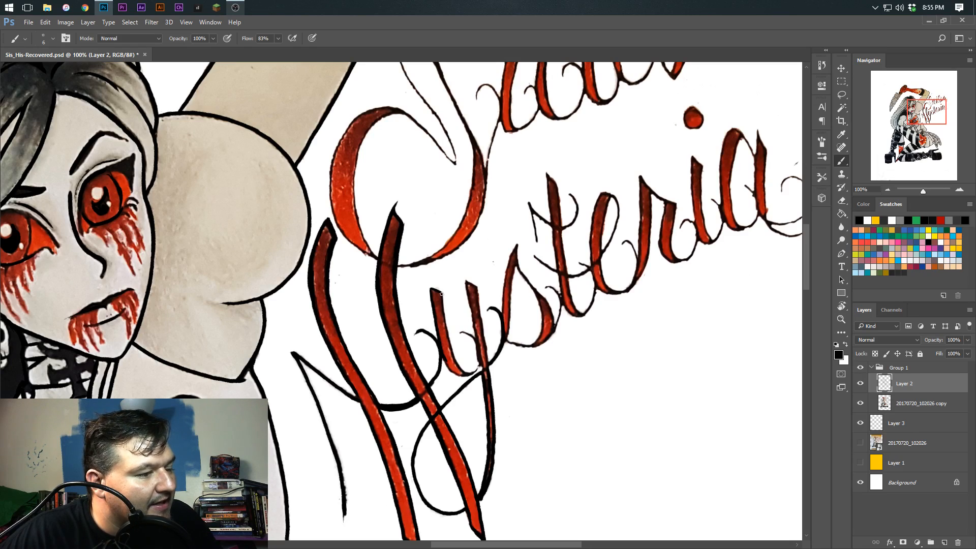
pyautogui.moveTo(447, 328); pyautogui.dragTo(452, 347)
pyautogui.hotkey('ctrl', 'alt', 'z')
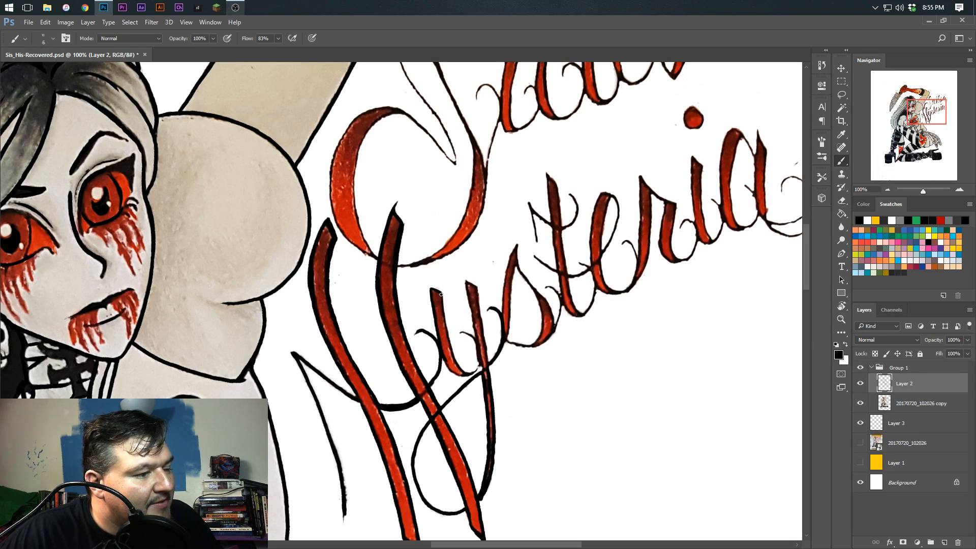
# Ink the right edge and lower curve of the first stem of the y in Hysteria
pyautogui.moveTo(442, 294); pyautogui.dragTo(467, 374)
pyautogui.press('r')
pyautogui.moveTo(410, 280)
pyautogui.mouseDown()
pyautogui.moveTo(433, 261)
pyautogui.moveTo(474, 280)
pyautogui.moveTo(470, 324)
pyautogui.mouseUp()
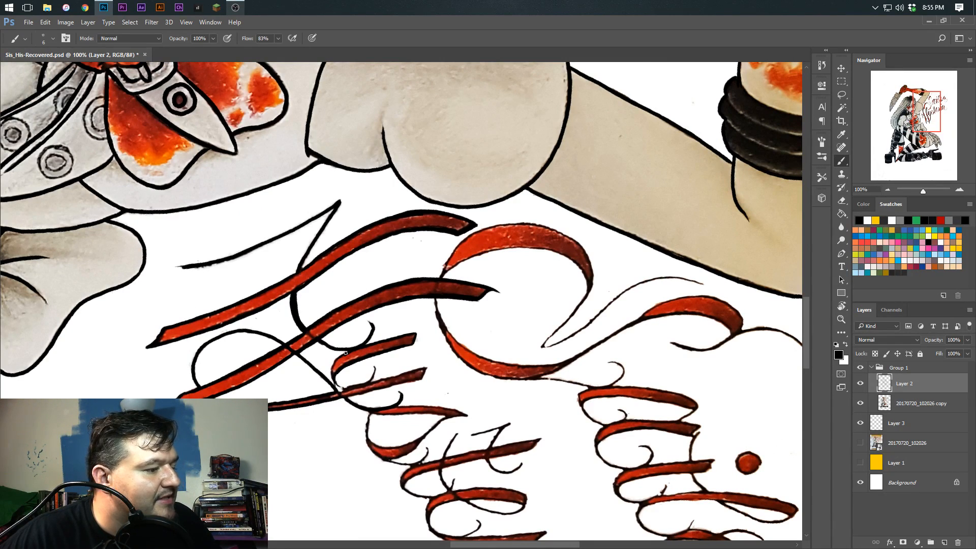
pyautogui.moveTo(345, 353)
pyautogui.mouseDown()
pyautogui.moveTo(321, 360)
pyautogui.moveTo(331, 338)
pyautogui.mouseUp()
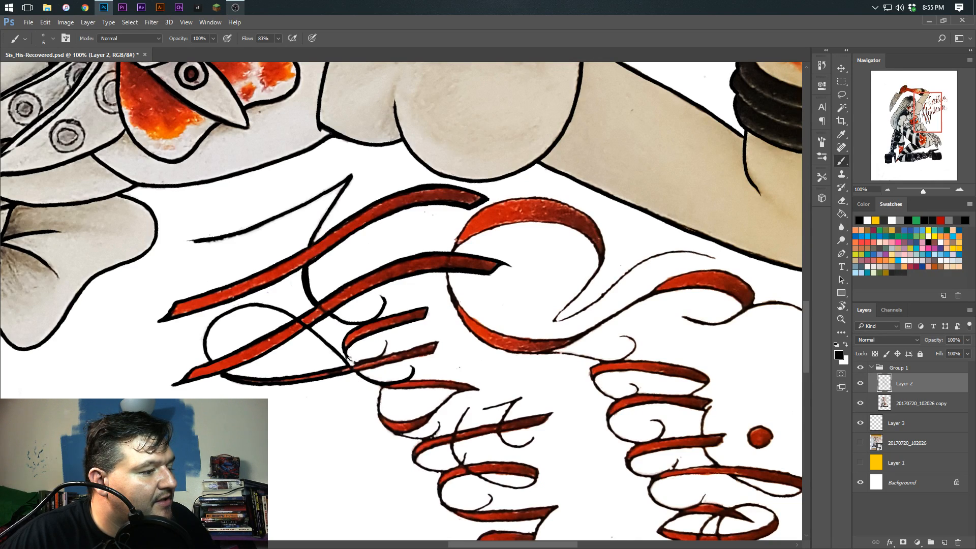
pyautogui.scroll(7, 329, 372)
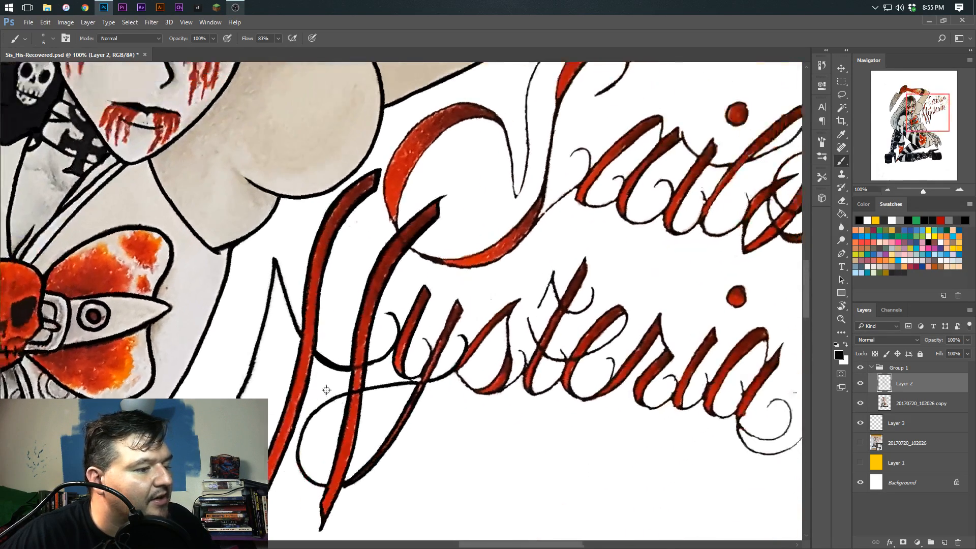
pyautogui.scroll(-2, 437, 285)
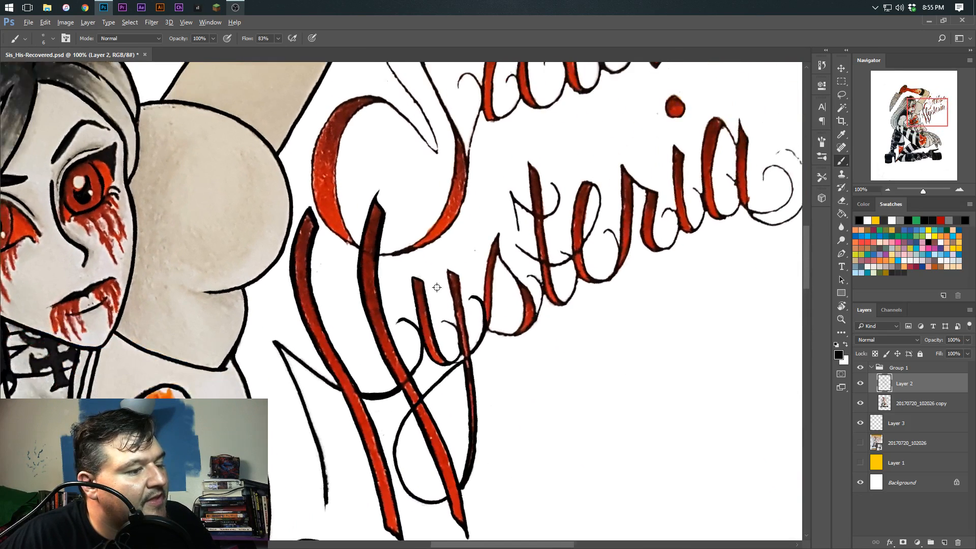
# Ink the left edge and top end of the second stem of the y in Hysteria
pyautogui.scroll(1, 445, 275)
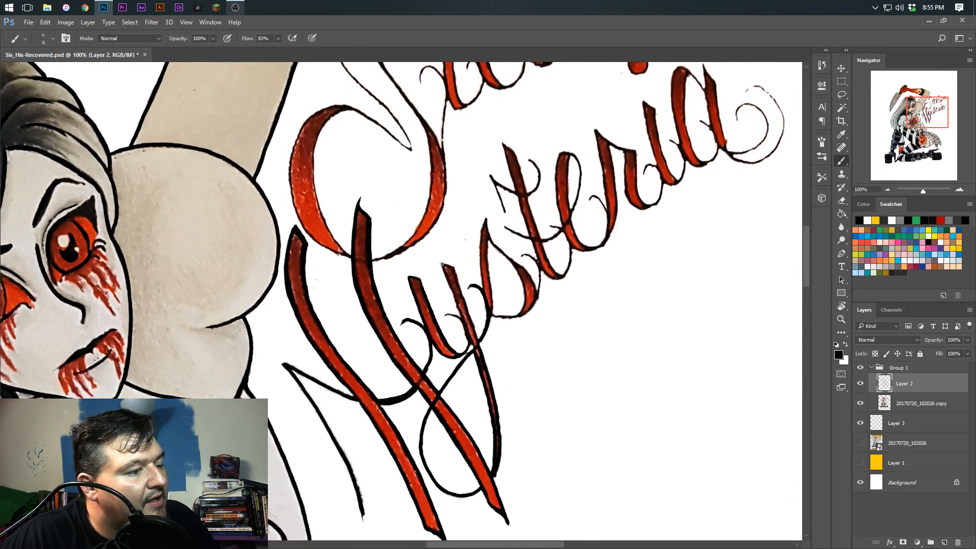
pyautogui.moveTo(449, 282); pyautogui.dragTo(470, 342)
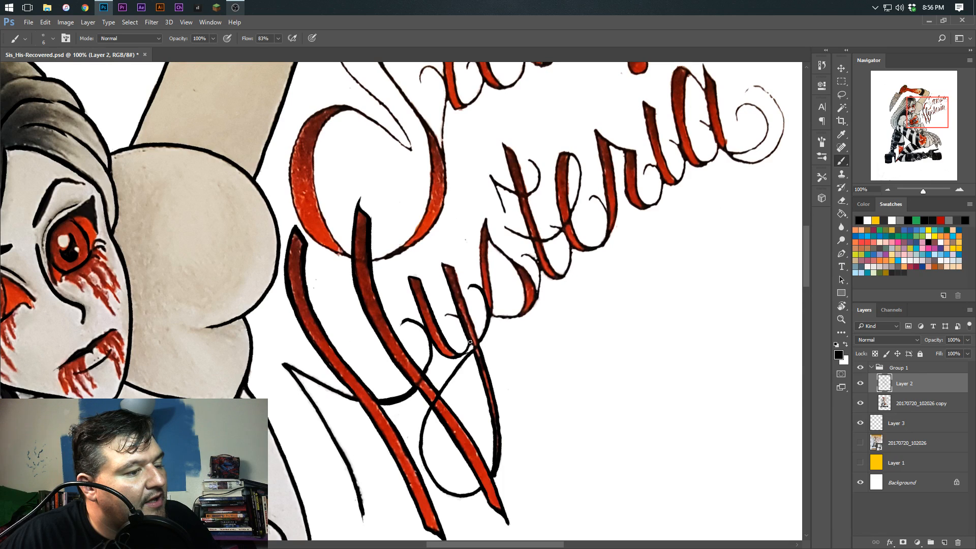
pyautogui.moveTo(442, 263); pyautogui.dragTo(443, 273)
pyautogui.scroll(-2, 446, 311)
pyautogui.moveTo(527, 428); pyautogui.dragTo(460, 396)
pyautogui.moveTo(517, 359)
pyautogui.mouseDown()
pyautogui.moveTo(471, 409)
pyautogui.moveTo(380, 411)
pyautogui.mouseUp()
pyautogui.hotkey('ctrl', 'z')
pyautogui.moveTo(390, 259); pyautogui.dragTo(397, 266)
pyautogui.scroll(5, 375, 295)
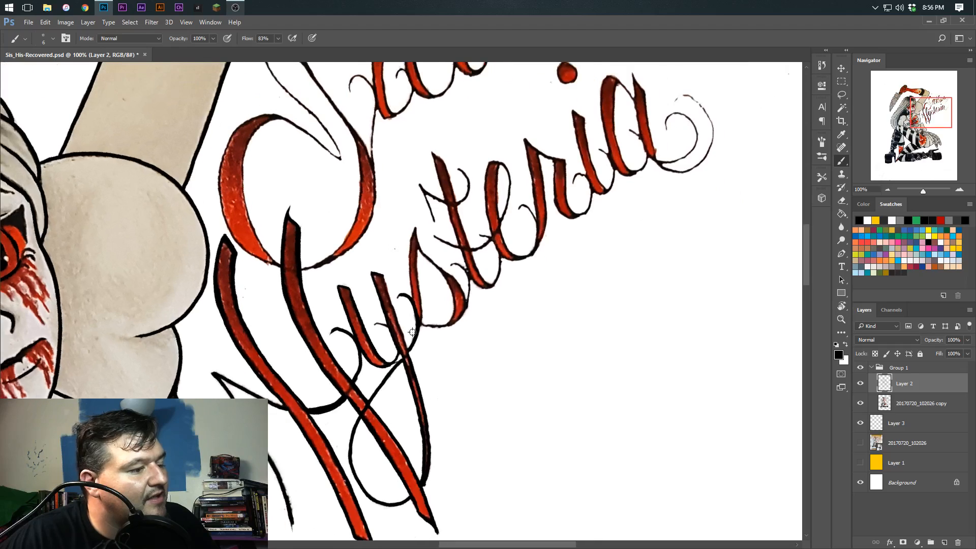
# Ink the right edge of the y's second stem from its top down into the tail
pyautogui.moveTo(522, 383); pyautogui.dragTo(593, 287)
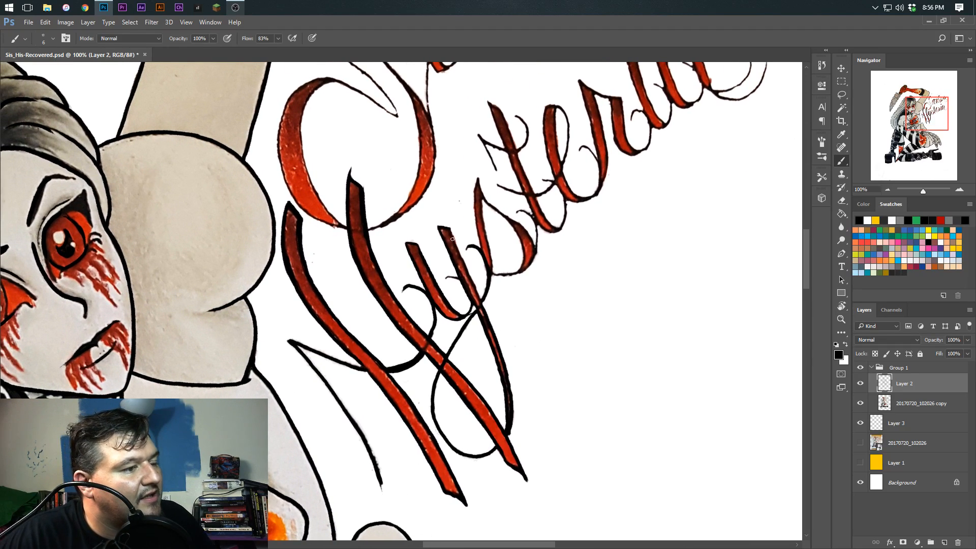
pyautogui.moveTo(450, 228); pyautogui.dragTo(491, 329)
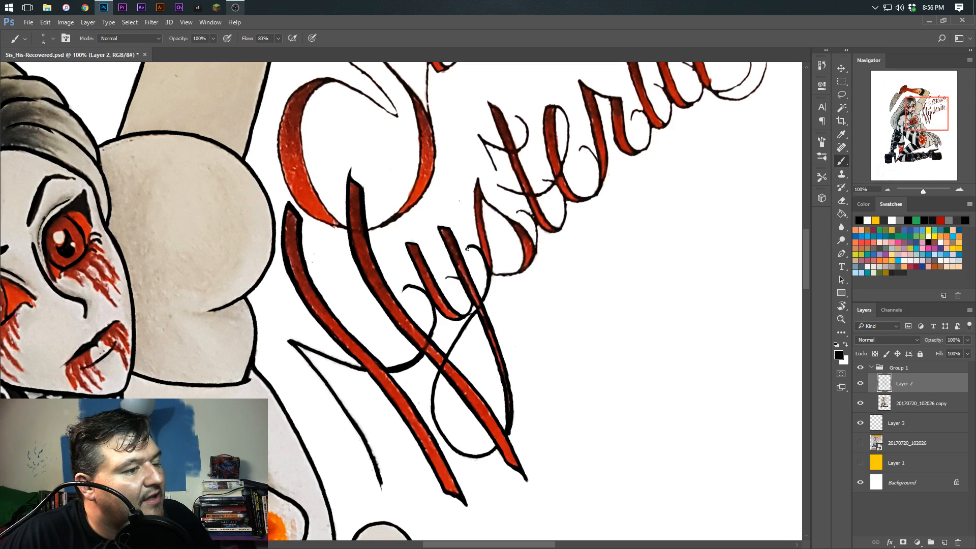
pyautogui.moveTo(485, 263)
pyautogui.mouseDown()
pyautogui.moveTo(485, 294)
pyautogui.moveTo(465, 325)
pyautogui.moveTo(500, 342)
pyautogui.moveTo(485, 325)
pyautogui.mouseUp()
pyautogui.press('r')
pyautogui.press('r')
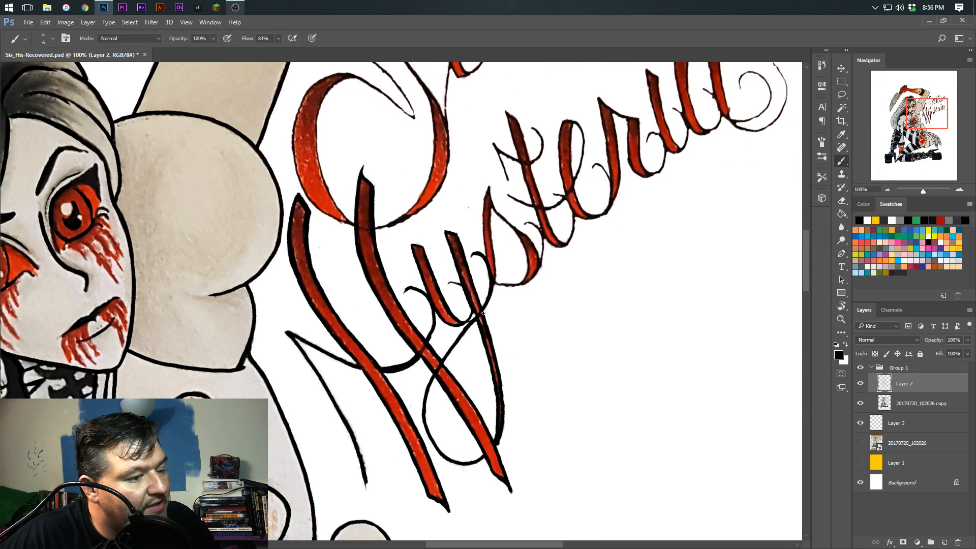
pyautogui.moveTo(496, 359); pyautogui.dragTo(497, 446)
pyautogui.moveTo(477, 323); pyautogui.dragTo(487, 356)
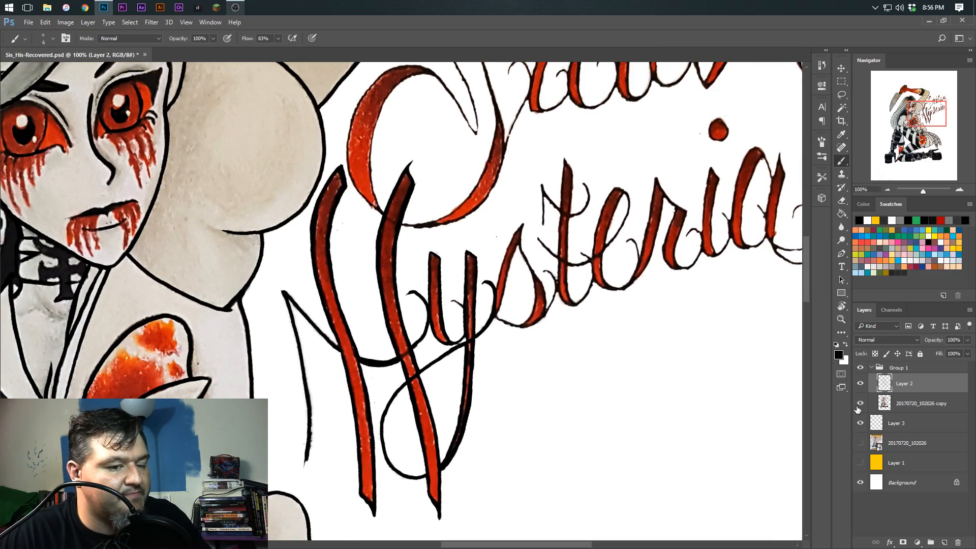
# Toggle the visibility of the 20170720_102026 copy layer to check the inked lines without the scan
pyautogui.click(860, 403)
pyautogui.click(859, 403)
pyautogui.click(859, 403)
pyautogui.click(859, 404)
pyautogui.click(859, 405)
pyautogui.click(859, 409)
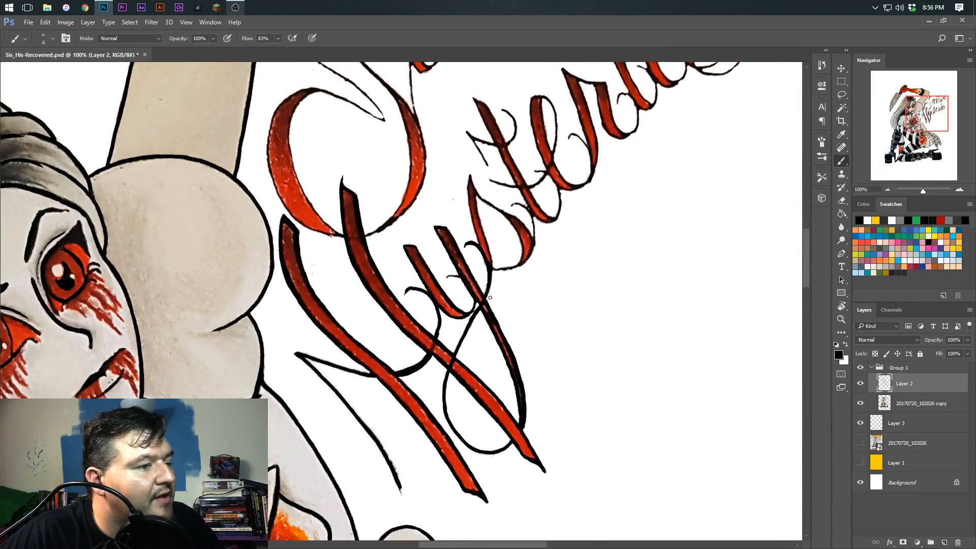
# Ink the left edge of the s in Hysteria, undoing and redrawing the stroke where it misses the lettering
pyautogui.moveTo(470, 176); pyautogui.dragTo(477, 232)
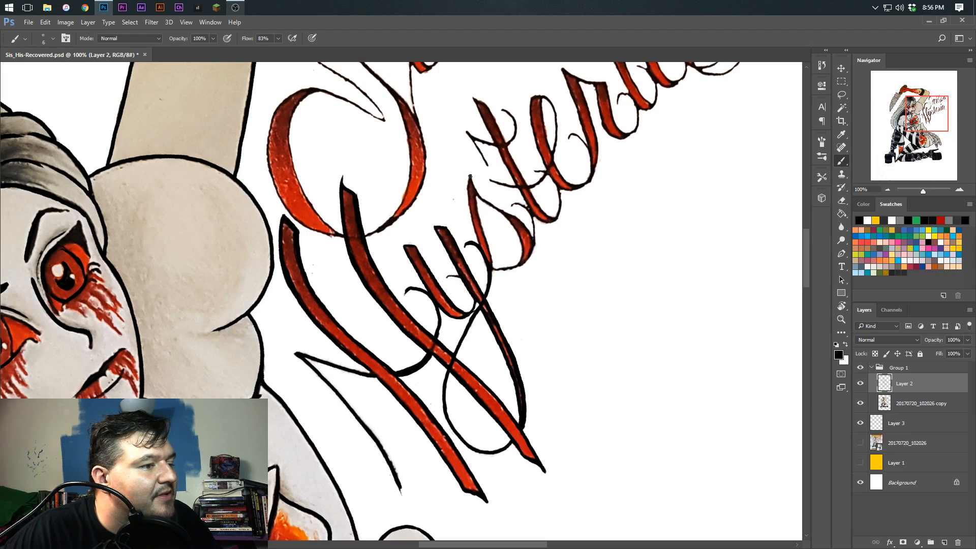
pyautogui.moveTo(471, 177); pyautogui.dragTo(474, 224)
pyautogui.hotkey('ctrl', 'z')
pyautogui.moveTo(469, 179); pyautogui.dragTo(481, 248)
pyautogui.press('r')
pyautogui.moveTo(455, 145)
pyautogui.mouseDown()
pyautogui.moveTo(487, 222)
pyautogui.moveTo(465, 293)
pyautogui.moveTo(479, 248)
pyautogui.mouseUp()
pyautogui.press('space')
pyautogui.press('r')
pyautogui.moveTo(479, 249); pyautogui.dragTo(463, 230)
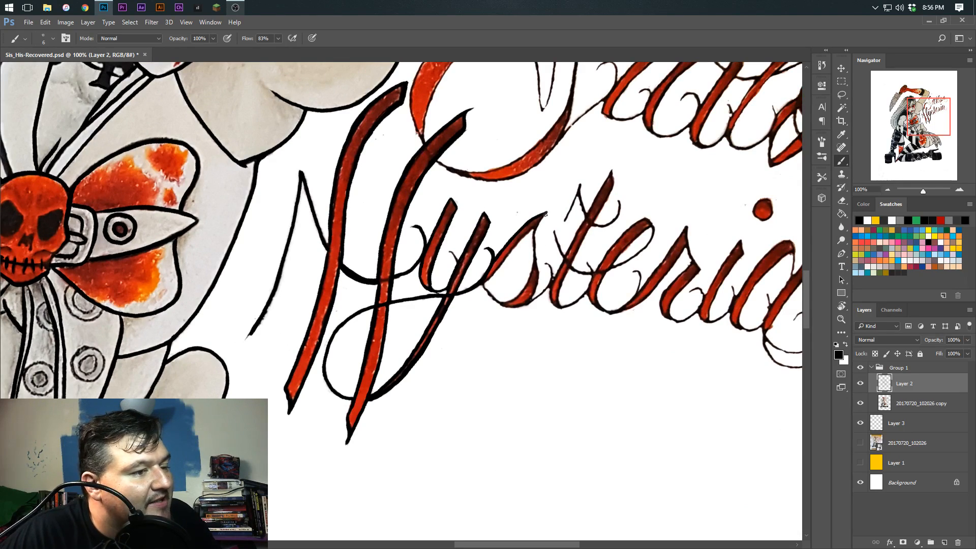
# Ink the right side and outer lower curve of the s in Hysteria
pyautogui.moveTo(534, 231)
pyautogui.mouseDown()
pyautogui.moveTo(538, 291)
pyautogui.moveTo(527, 304)
pyautogui.mouseUp()
pyautogui.press('r')
pyautogui.moveTo(483, 220)
pyautogui.mouseDown()
pyautogui.moveTo(459, 200)
pyautogui.moveTo(399, 186)
pyautogui.mouseUp()
pyautogui.moveTo(503, 254)
pyautogui.mouseDown()
pyautogui.moveTo(492, 234)
pyautogui.moveTo(436, 264)
pyautogui.mouseUp()
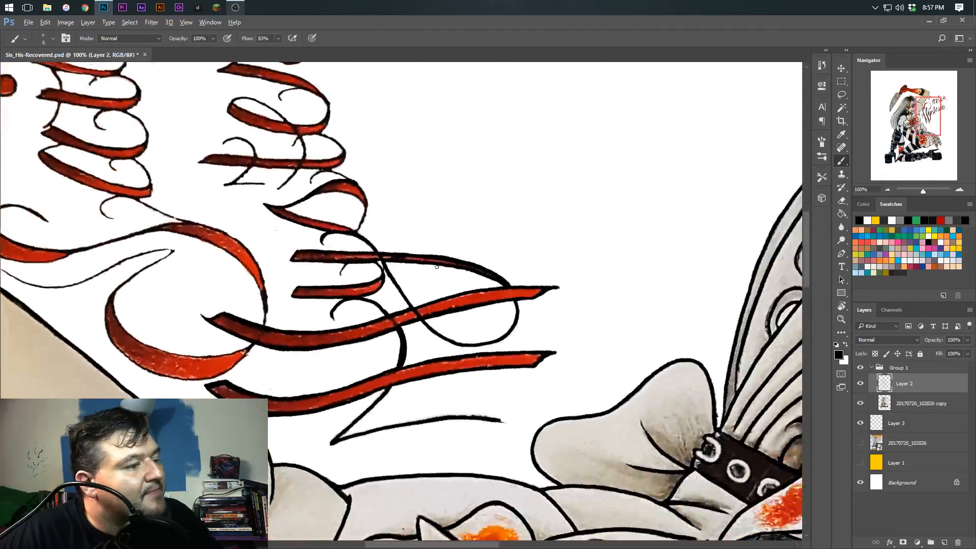
pyautogui.moveTo(355, 184)
pyautogui.mouseDown()
pyautogui.moveTo(367, 200)
pyautogui.moveTo(361, 224)
pyautogui.mouseUp()
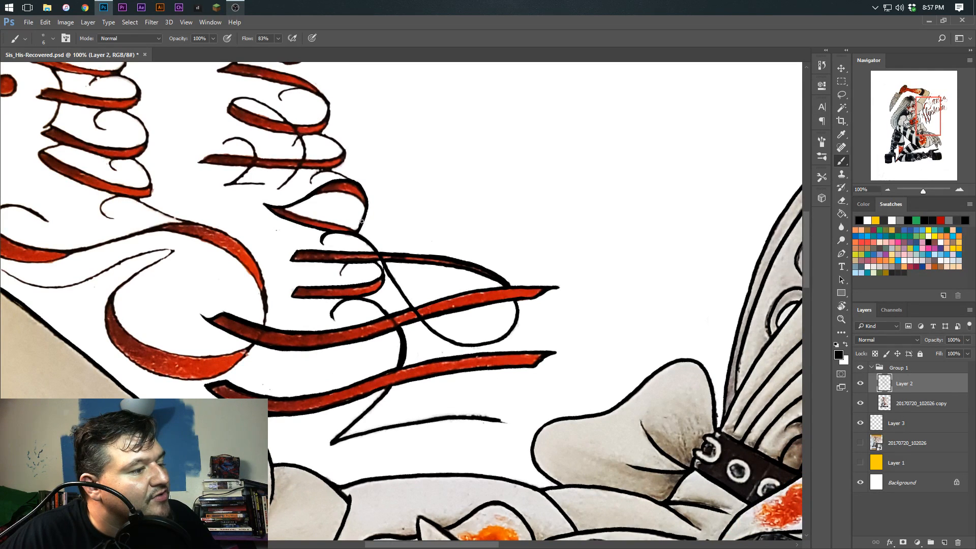
# Ink the inner edge of the s from its upper point down to the base
pyautogui.press('r')
pyautogui.moveTo(478, 266)
pyautogui.mouseDown()
pyautogui.moveTo(480, 330)
pyautogui.moveTo(418, 403)
pyautogui.mouseUp()
pyautogui.press('space')
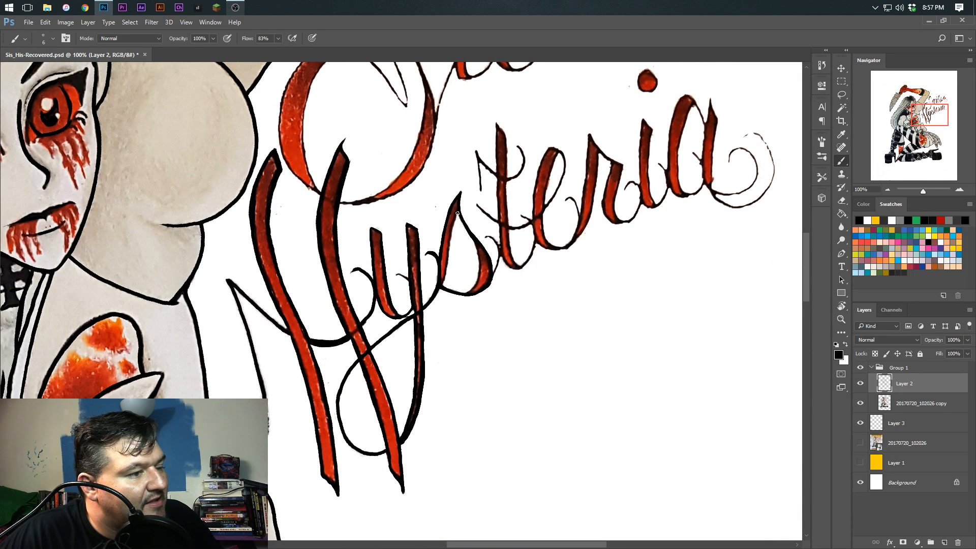
pyautogui.moveTo(457, 214); pyautogui.dragTo(441, 285)
pyautogui.moveTo(486, 395); pyautogui.dragTo(460, 443)
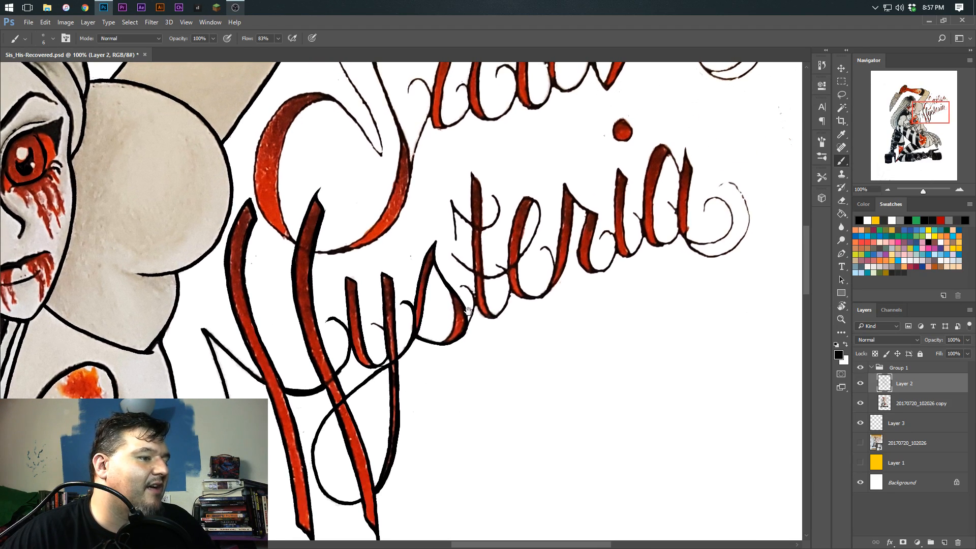
# Ink the curled flourish across the upper part of the t in Hysteria
pyautogui.moveTo(456, 239)
pyautogui.mouseDown()
pyautogui.moveTo(451, 204)
pyautogui.moveTo(502, 269)
pyautogui.moveTo(475, 182)
pyautogui.mouseUp()
pyautogui.press('r')
pyautogui.press('r')
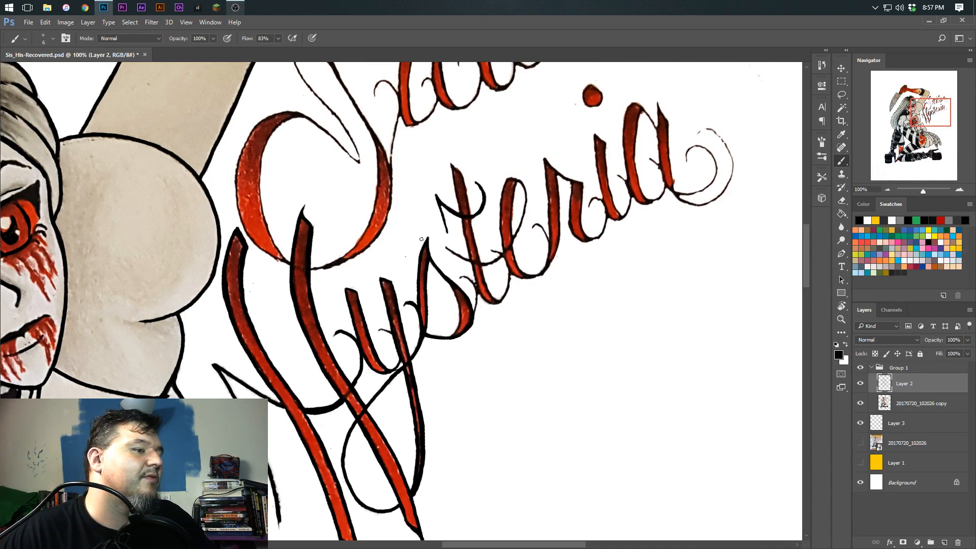
pyautogui.moveTo(401, 312); pyautogui.dragTo(398, 286)
pyautogui.moveTo(447, 269); pyautogui.dragTo(473, 316)
pyautogui.press('r')
pyautogui.moveTo(501, 147)
pyautogui.mouseDown()
pyautogui.moveTo(507, 239)
pyautogui.moveTo(524, 276)
pyautogui.mouseUp()
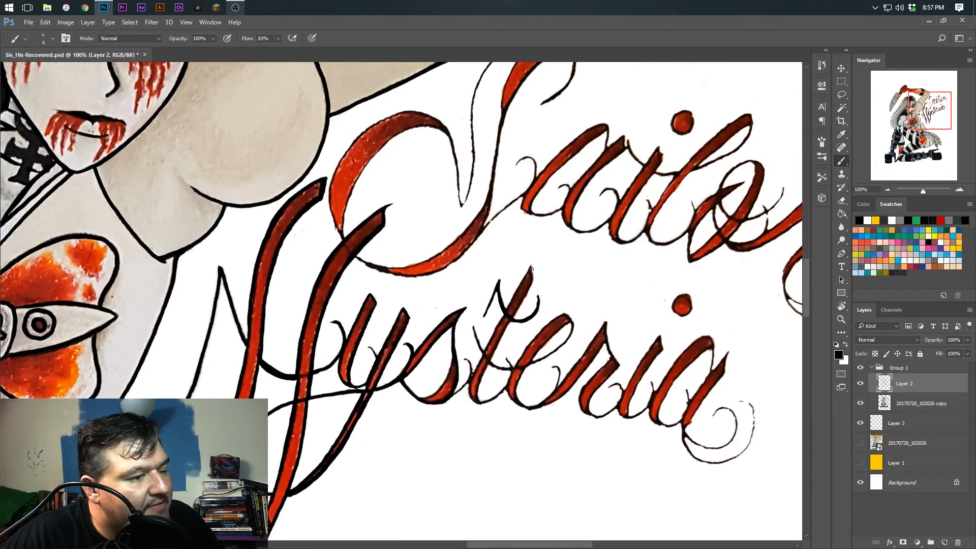
# Ink the top point and edges of the t's stem in Hysteria
pyautogui.moveTo(531, 265)
pyautogui.mouseDown()
pyautogui.moveTo(533, 277)
pyautogui.moveTo(525, 246)
pyautogui.moveTo(481, 199)
pyautogui.moveTo(483, 218)
pyautogui.mouseUp()
pyautogui.press('r')
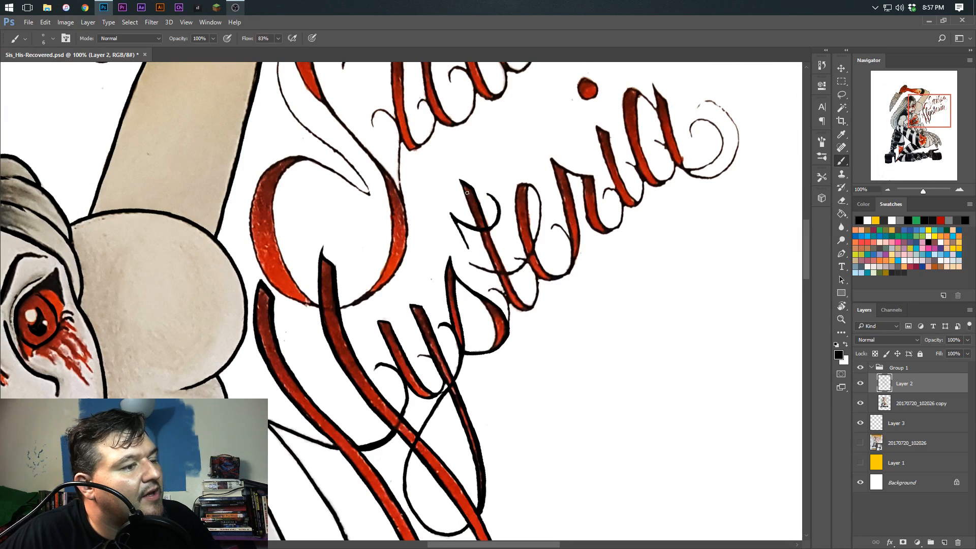
pyautogui.moveTo(474, 218)
pyautogui.mouseDown()
pyautogui.moveTo(443, 217)
pyautogui.moveTo(478, 214)
pyautogui.moveTo(484, 232)
pyautogui.moveTo(485, 195)
pyautogui.moveTo(497, 233)
pyautogui.mouseUp()
pyautogui.press('space')
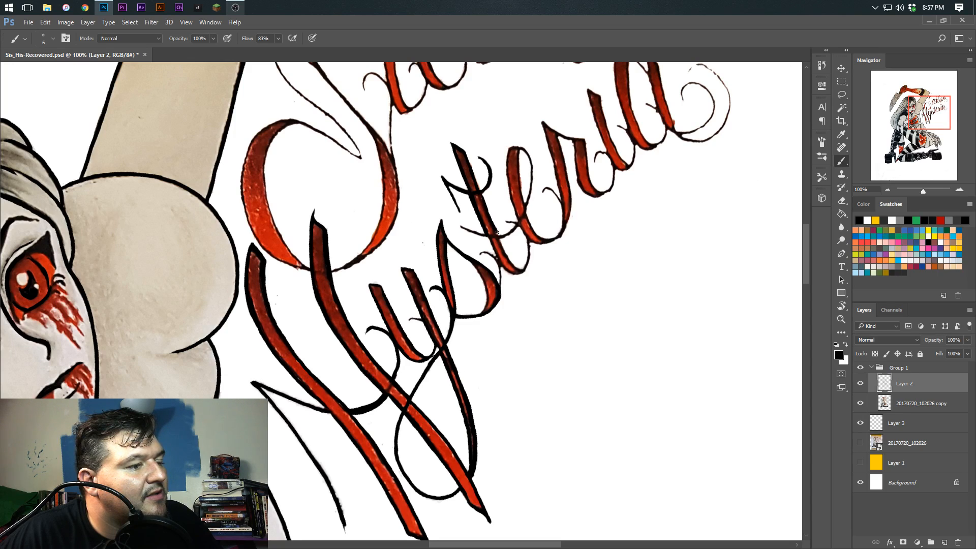
# Finish the outline of the t's stem and ink the curved stroke crossing its lower part
pyautogui.moveTo(423, 100); pyautogui.dragTo(496, 123)
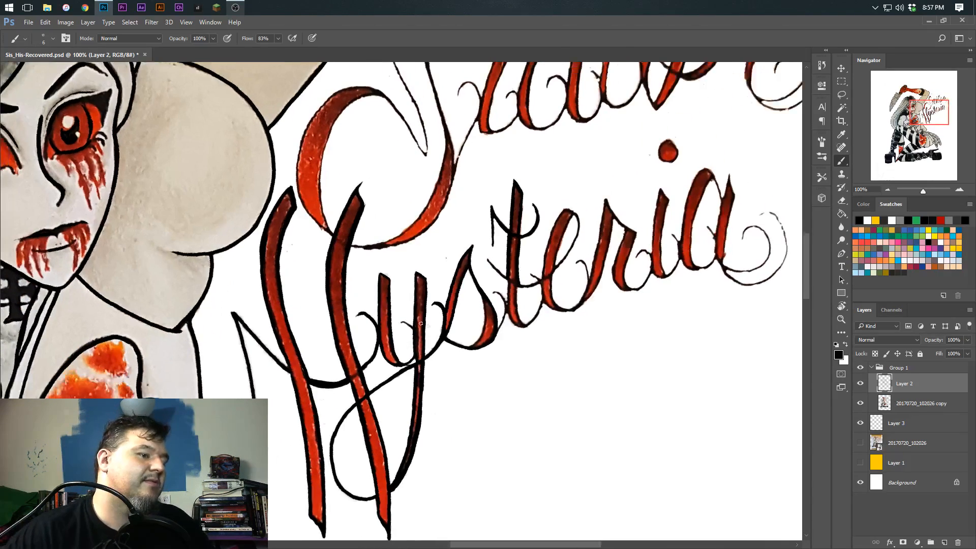
pyautogui.moveTo(467, 310); pyautogui.dragTo(433, 266)
pyautogui.moveTo(336, 107); pyautogui.dragTo(477, 110)
pyautogui.moveTo(446, 327); pyautogui.dragTo(441, 290)
pyautogui.moveTo(495, 176); pyautogui.dragTo(547, 265)
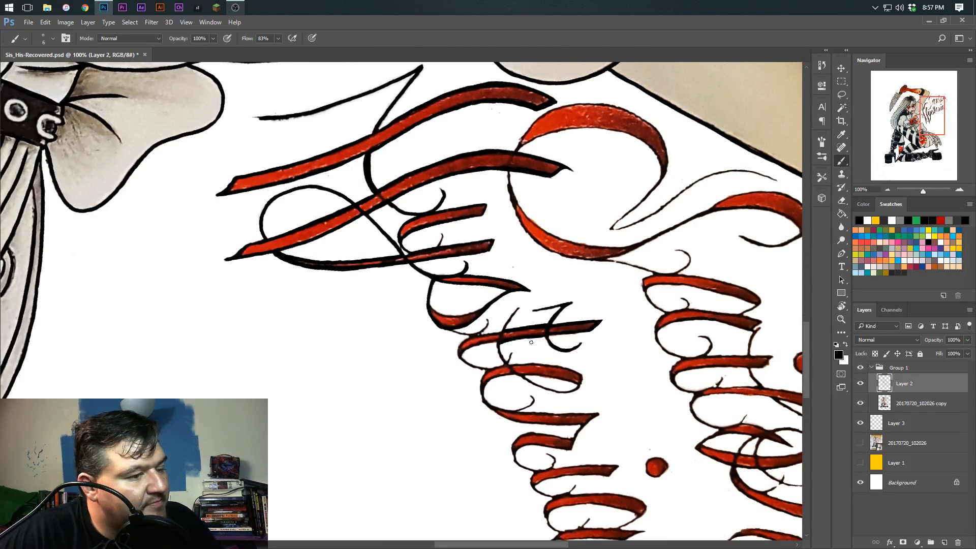
pyautogui.moveTo(519, 307)
pyautogui.mouseDown()
pyautogui.moveTo(500, 336)
pyautogui.moveTo(506, 364)
pyautogui.moveTo(532, 337)
pyautogui.moveTo(455, 280)
pyautogui.mouseUp()
# Enlarge the brush slightly and ink the lower curve of the t and its connecting stroke to the e
pyautogui.press(']')
pyautogui.press(']')
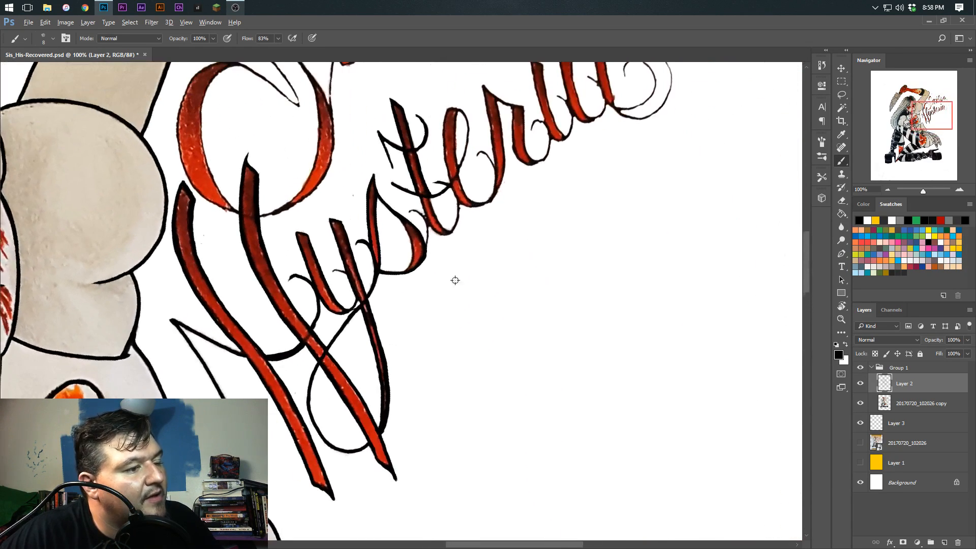
pyautogui.moveTo(450, 188)
pyautogui.mouseDown()
pyautogui.moveTo(458, 216)
pyautogui.moveTo(441, 234)
pyautogui.moveTo(472, 224)
pyautogui.mouseUp()
pyautogui.press('r')
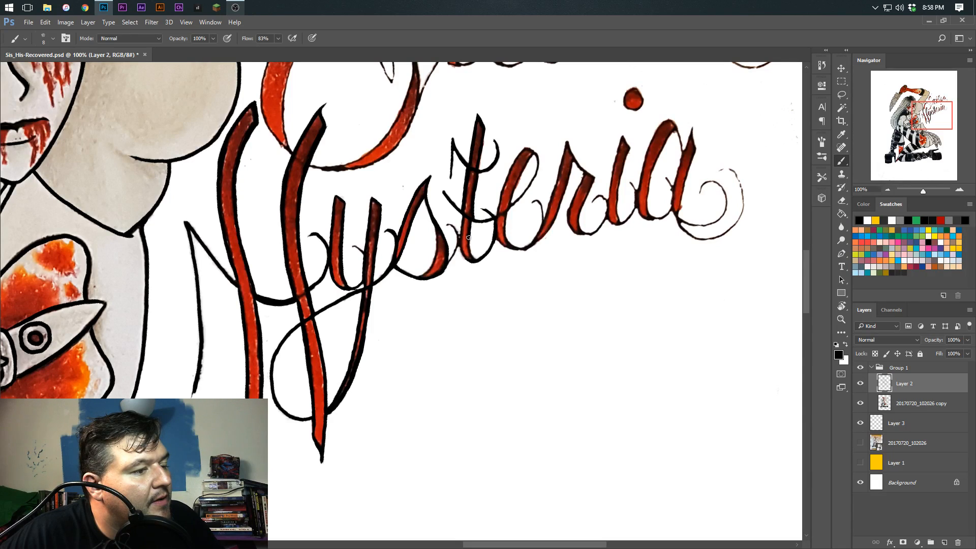
pyautogui.moveTo(461, 213); pyautogui.dragTo(471, 264)
pyautogui.moveTo(492, 332); pyautogui.dragTo(461, 424)
pyautogui.moveTo(480, 286); pyautogui.dragTo(472, 265)
pyautogui.moveTo(414, 224); pyautogui.dragTo(449, 266)
pyautogui.moveTo(504, 383); pyautogui.dragTo(537, 292)
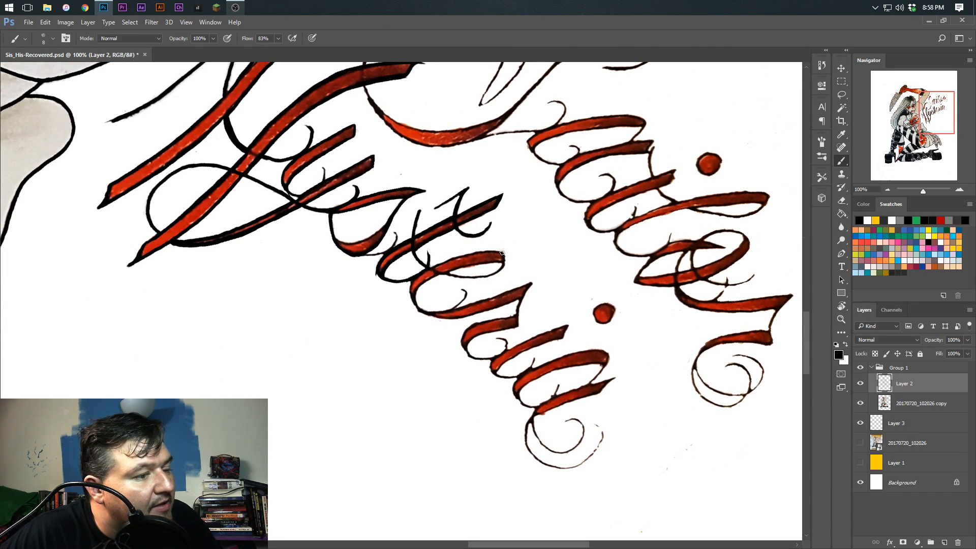
# Ink the loop and body of the e in Hysteria, including its connecting stroke to the r
pyautogui.moveTo(502, 253)
pyautogui.mouseDown()
pyautogui.moveTo(500, 270)
pyautogui.moveTo(438, 216)
pyautogui.moveTo(392, 222)
pyautogui.moveTo(380, 203)
pyautogui.moveTo(374, 239)
pyautogui.moveTo(384, 276)
pyautogui.mouseUp()
pyautogui.moveTo(393, 191)
pyautogui.mouseDown()
pyautogui.moveTo(405, 213)
pyautogui.moveTo(375, 276)
pyautogui.mouseUp()
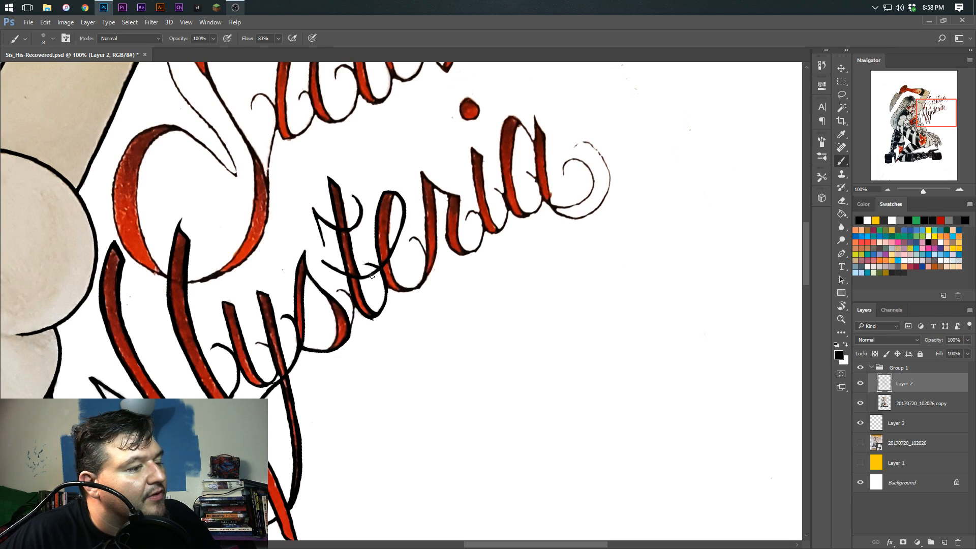
pyautogui.moveTo(395, 194); pyautogui.dragTo(389, 253)
pyautogui.moveTo(406, 375); pyautogui.dragTo(403, 340)
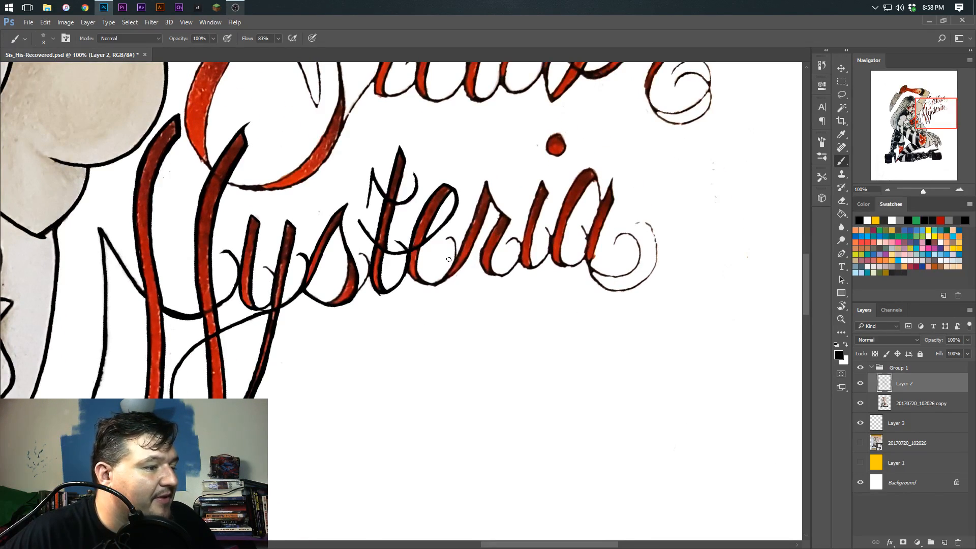
pyautogui.moveTo(417, 257)
pyautogui.mouseDown()
pyautogui.moveTo(398, 243)
pyautogui.moveTo(398, 274)
pyautogui.moveTo(411, 265)
pyautogui.moveTo(409, 239)
pyautogui.moveTo(381, 196)
pyautogui.moveTo(443, 237)
pyautogui.mouseUp()
pyautogui.press('r')
pyautogui.press('r')
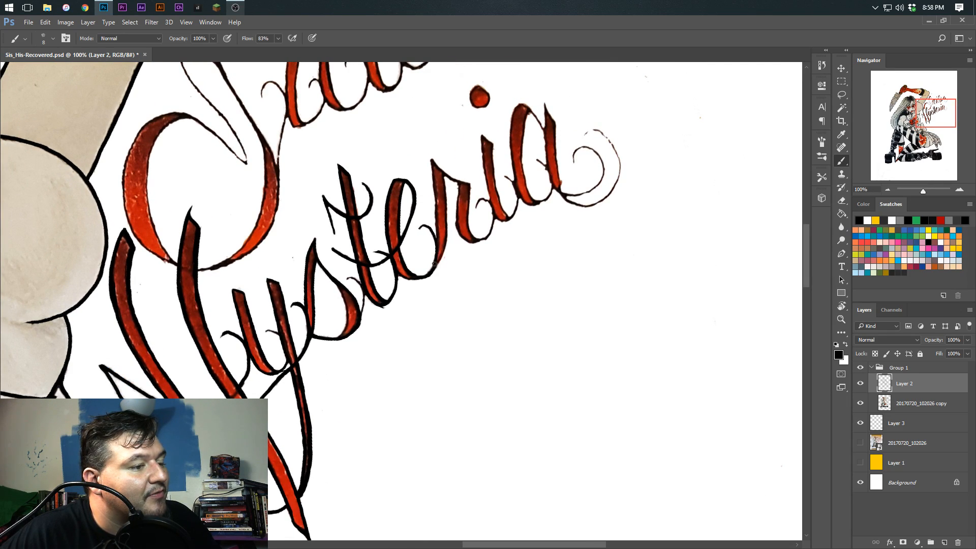
pyautogui.press('space')
pyautogui.moveTo(436, 344); pyautogui.dragTo(466, 433)
# Ink the left edge of the r's main stem in Hysteria, redrawing the stroke after an undo
pyautogui.press('r')
pyautogui.moveTo(476, 238)
pyautogui.mouseDown()
pyautogui.moveTo(453, 237)
pyautogui.moveTo(484, 337)
pyautogui.mouseUp()
pyautogui.hotkey('ctrl', 'z')
pyautogui.moveTo(455, 240); pyautogui.dragTo(484, 340)
pyautogui.press('r')
pyautogui.moveTo(444, 249); pyautogui.dragTo(487, 323)
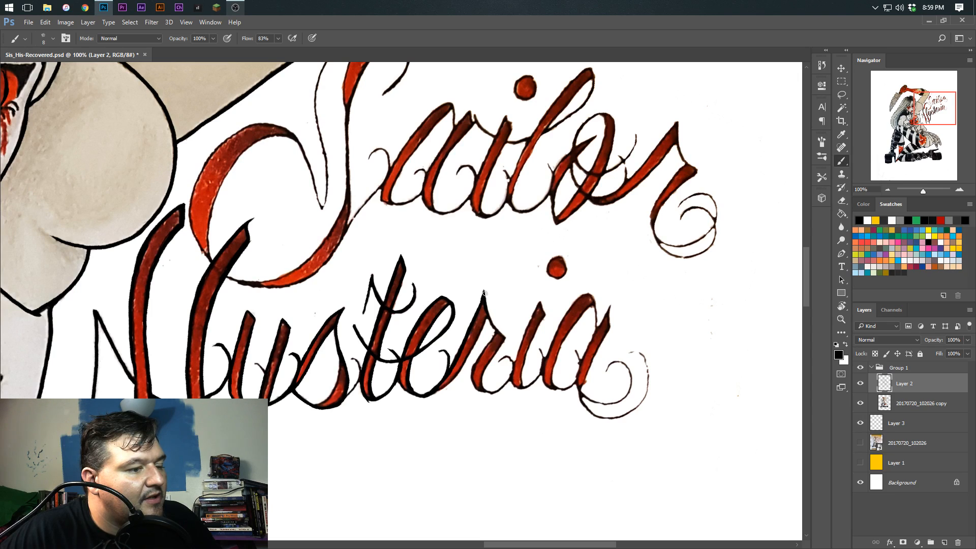
# Ink the top point and shoulder line of the r in Hysteria
pyautogui.press('r')
pyautogui.moveTo(483, 297)
pyautogui.mouseDown()
pyautogui.moveTo(451, 262)
pyautogui.moveTo(396, 257)
pyautogui.moveTo(345, 294)
pyautogui.moveTo(350, 358)
pyautogui.moveTo(448, 290)
pyautogui.mouseUp()
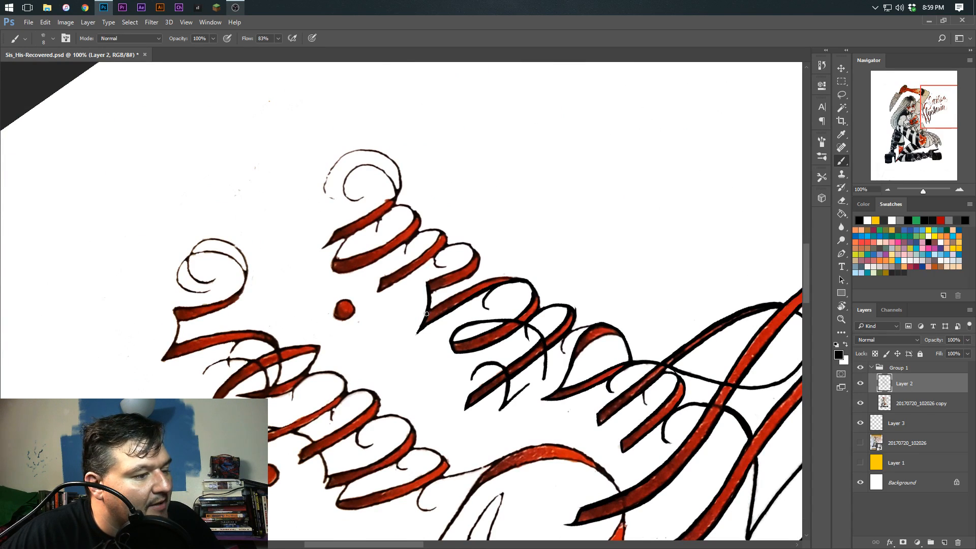
pyautogui.press('r')
pyautogui.moveTo(388, 249); pyautogui.dragTo(465, 285)
pyautogui.press('space')
pyautogui.moveTo(385, 283); pyautogui.dragTo(381, 159)
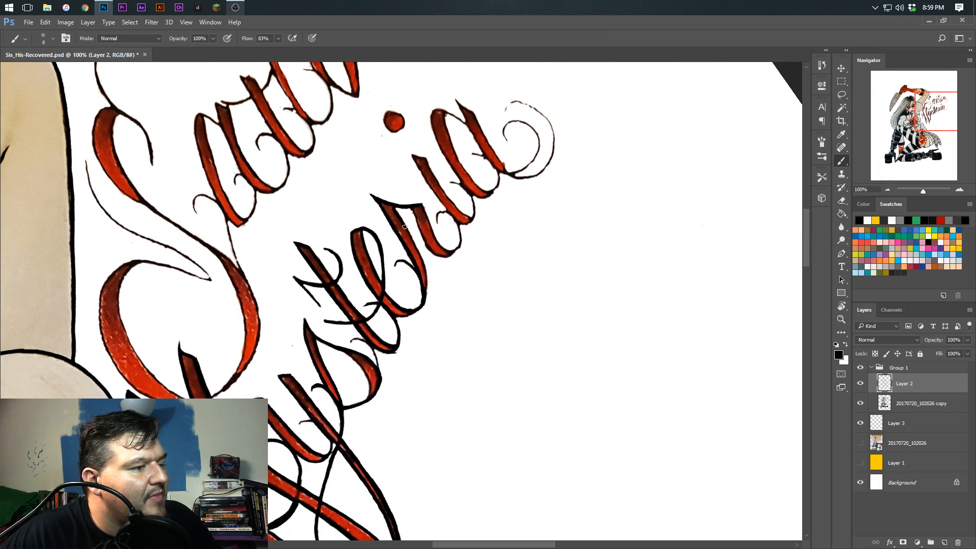
# Ink the inner right edge of the r's main stem, undoing the first stroke and drawing it again
pyautogui.moveTo(394, 205)
pyautogui.mouseDown()
pyautogui.moveTo(421, 258)
pyautogui.moveTo(423, 301)
pyautogui.moveTo(424, 274)
pyautogui.mouseUp()
pyautogui.press('r')
pyautogui.hotkey('ctrl', 'z')
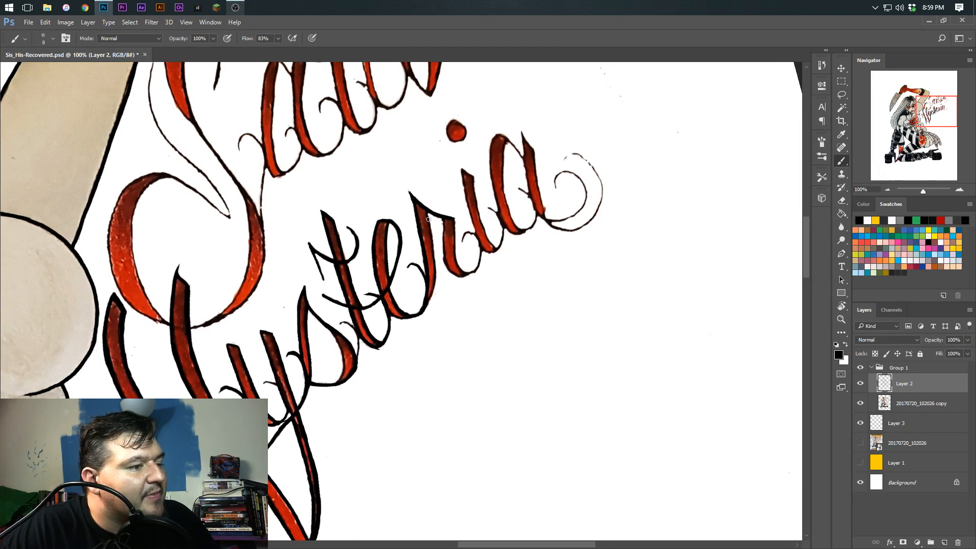
pyautogui.moveTo(430, 226); pyautogui.dragTo(430, 296)
pyautogui.press('r')
pyautogui.moveTo(432, 220)
pyautogui.mouseDown()
pyautogui.moveTo(448, 229)
pyautogui.moveTo(452, 275)
pyautogui.moveTo(465, 258)
pyautogui.moveTo(473, 277)
pyautogui.moveTo(458, 311)
pyautogui.moveTo(470, 320)
pyautogui.mouseUp()
# Ink the r's lower curve and try a connecting stroke toward the i, undoing that last stroke
pyautogui.press('r')
pyautogui.press('r')
pyautogui.moveTo(412, 339)
pyautogui.mouseDown()
pyautogui.moveTo(435, 311)
pyautogui.moveTo(423, 318)
pyautogui.moveTo(381, 225)
pyautogui.mouseUp()
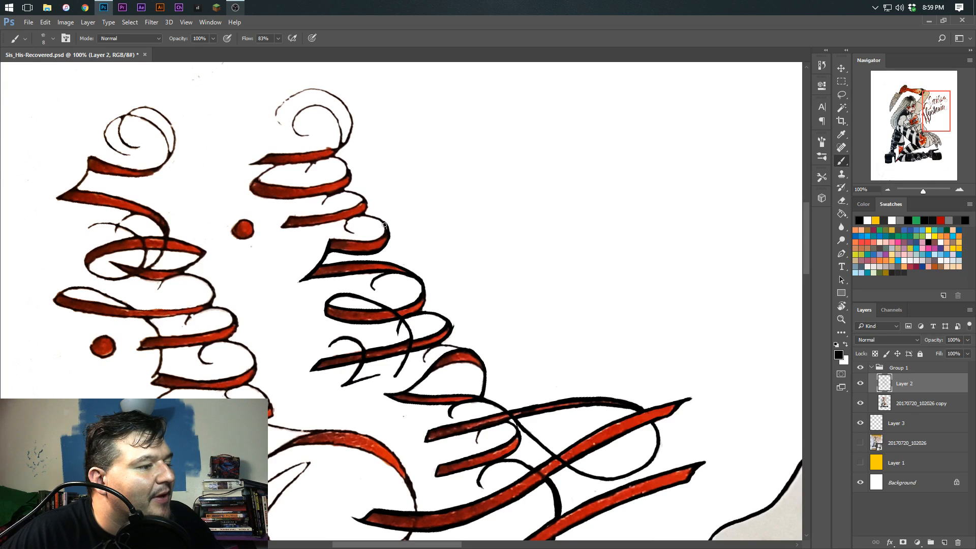
pyautogui.moveTo(387, 227)
pyautogui.mouseDown()
pyautogui.moveTo(339, 214)
pyautogui.moveTo(355, 268)
pyautogui.moveTo(372, 280)
pyautogui.moveTo(412, 204)
pyautogui.moveTo(411, 234)
pyautogui.moveTo(471, 254)
pyautogui.moveTo(469, 238)
pyautogui.moveTo(461, 271)
pyautogui.moveTo(471, 290)
pyautogui.moveTo(486, 282)
pyautogui.moveTo(487, 253)
pyautogui.moveTo(475, 245)
pyautogui.moveTo(470, 255)
pyautogui.moveTo(480, 251)
pyautogui.moveTo(488, 266)
pyautogui.moveTo(463, 240)
pyautogui.moveTo(465, 281)
pyautogui.mouseUp()
pyautogui.hotkey('ctrl', 'z')
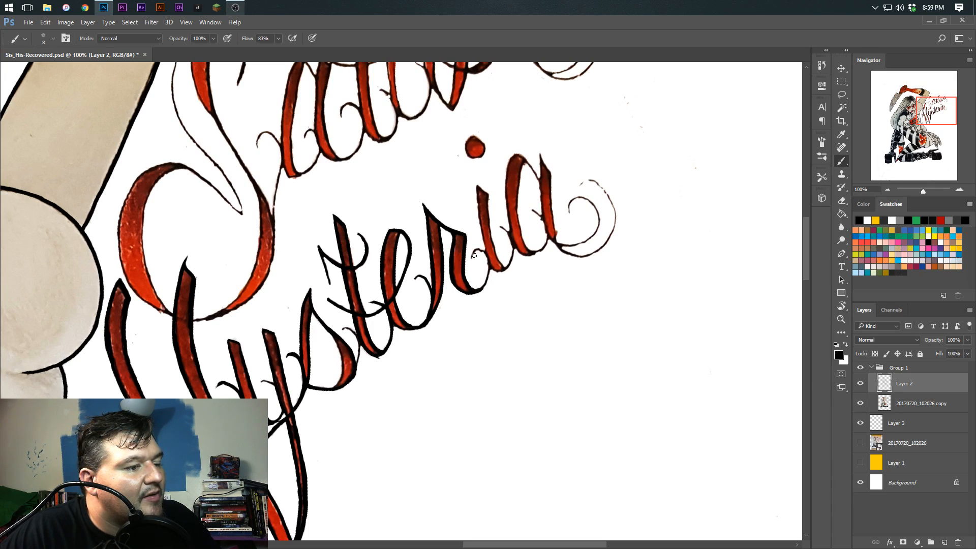
# Ink the connecting stroke from the r, the left edge of the i and the outline of its dot
pyautogui.moveTo(486, 254); pyautogui.dragTo(480, 288)
pyautogui.press('r')
pyautogui.moveTo(431, 324); pyautogui.dragTo(442, 377)
pyautogui.press('space')
pyautogui.moveTo(486, 309); pyautogui.dragTo(428, 353)
pyautogui.moveTo(466, 233)
pyautogui.mouseDown()
pyautogui.moveTo(480, 231)
pyautogui.moveTo(467, 237)
pyautogui.moveTo(477, 249)
pyautogui.moveTo(451, 226)
pyautogui.moveTo(513, 166)
pyautogui.moveTo(537, 219)
pyautogui.moveTo(532, 257)
pyautogui.moveTo(552, 291)
pyautogui.moveTo(517, 246)
pyautogui.moveTo(481, 261)
pyautogui.moveTo(459, 213)
pyautogui.mouseUp()
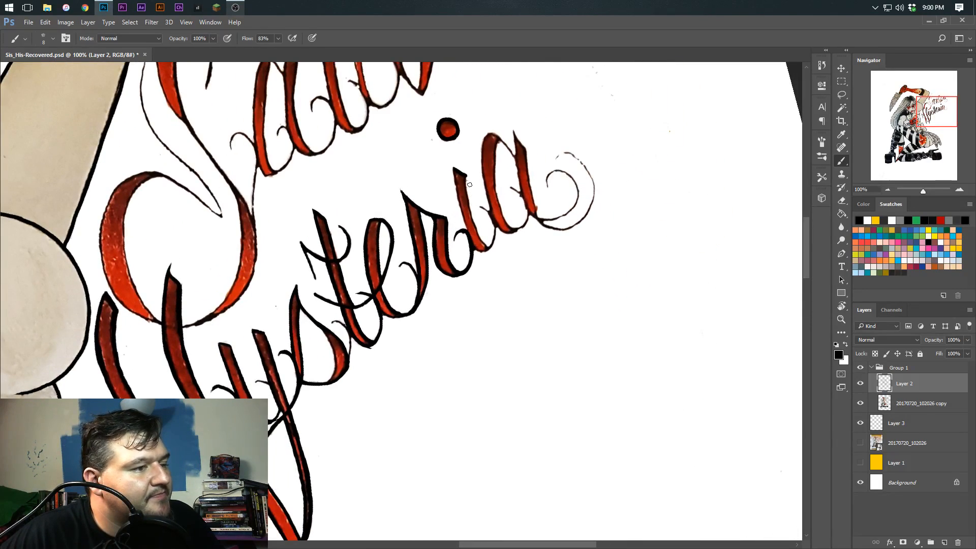
# Ink the right edge of the i in Hysteria, redrawing it once, and touch up its base beside the a
pyautogui.moveTo(465, 176); pyautogui.dragTo(474, 224)
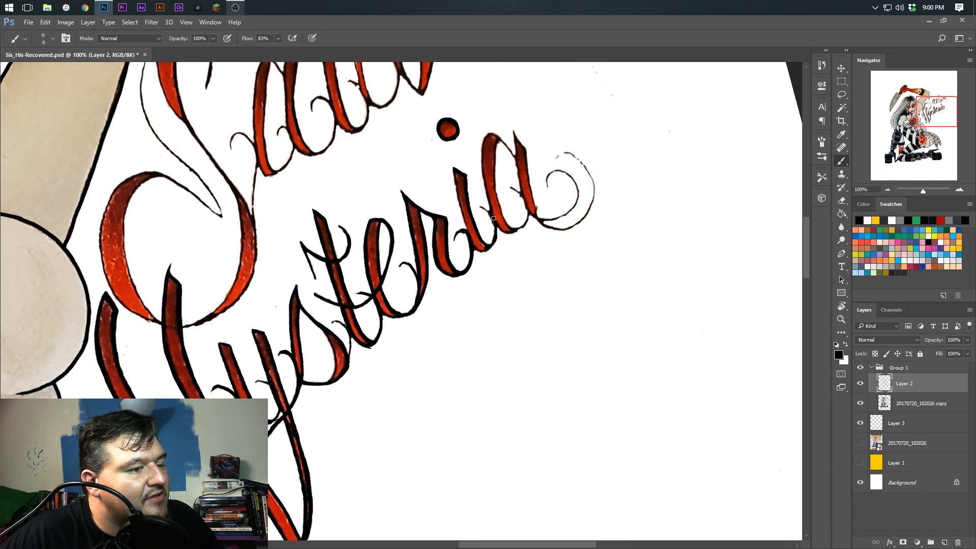
pyautogui.hotkey('ctrl', 'z')
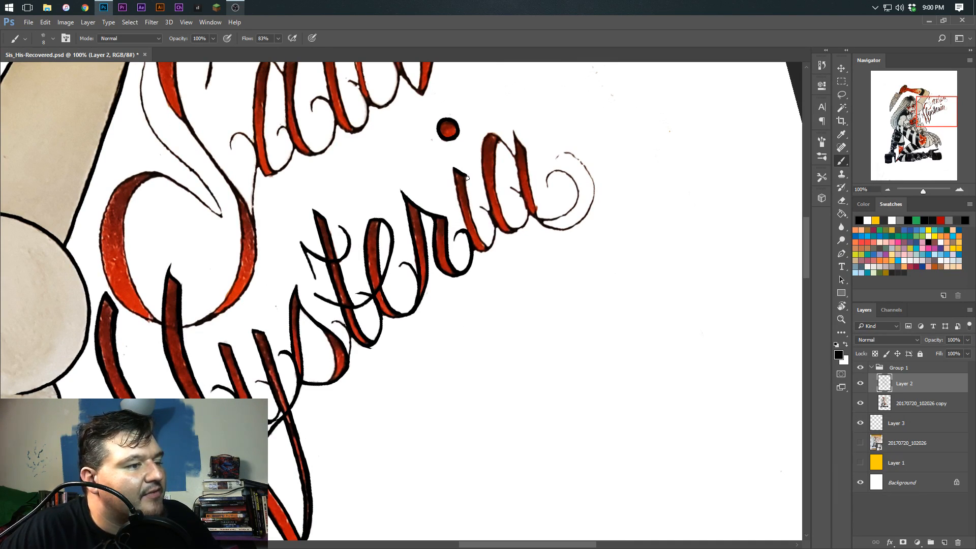
pyautogui.moveTo(467, 177)
pyautogui.mouseDown()
pyautogui.moveTo(488, 247)
pyautogui.moveTo(493, 224)
pyautogui.mouseUp()
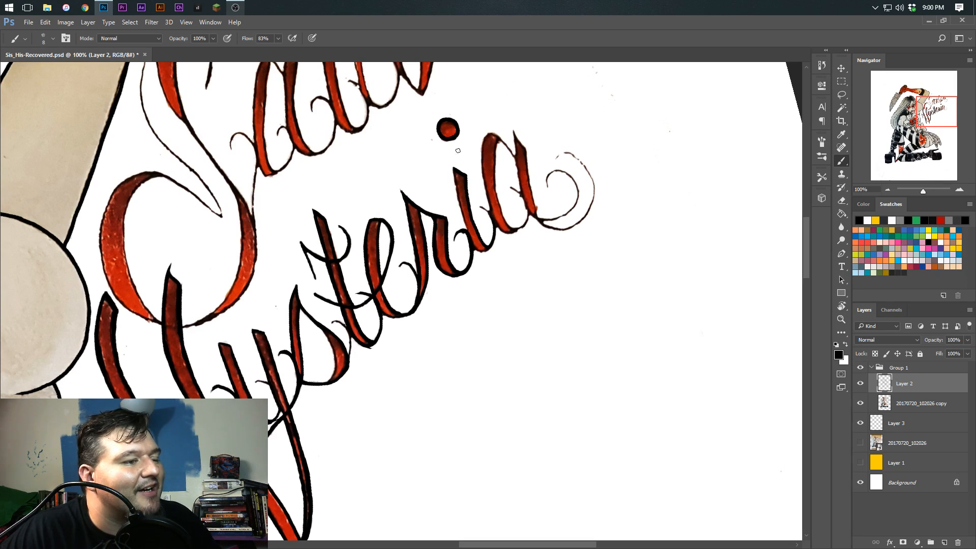
pyautogui.moveTo(454, 171)
pyautogui.mouseDown()
pyautogui.moveTo(475, 249)
pyautogui.moveTo(489, 237)
pyautogui.moveTo(467, 216)
pyautogui.moveTo(439, 241)
pyautogui.moveTo(452, 287)
pyautogui.moveTo(527, 305)
pyautogui.mouseUp()
pyautogui.press('r')
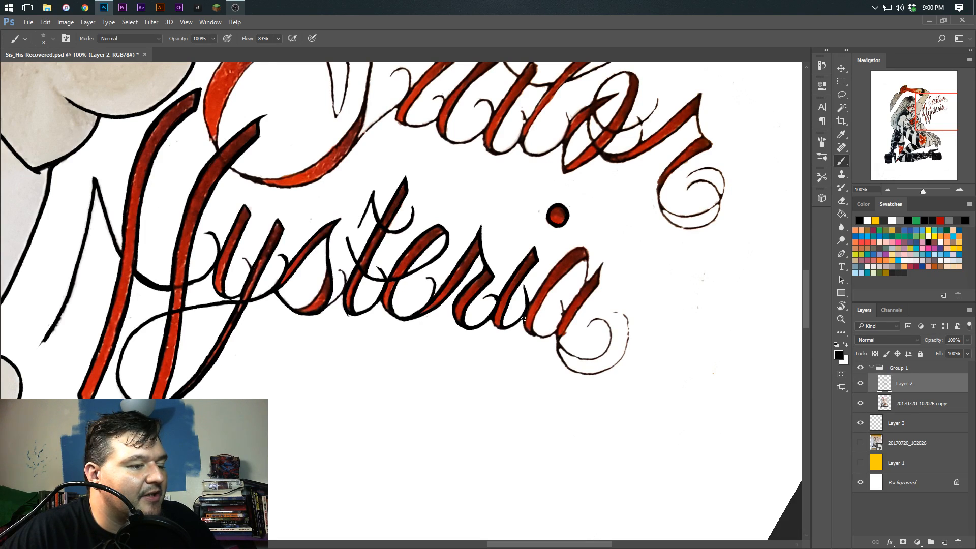
pyautogui.moveTo(527, 330); pyautogui.dragTo(534, 334)
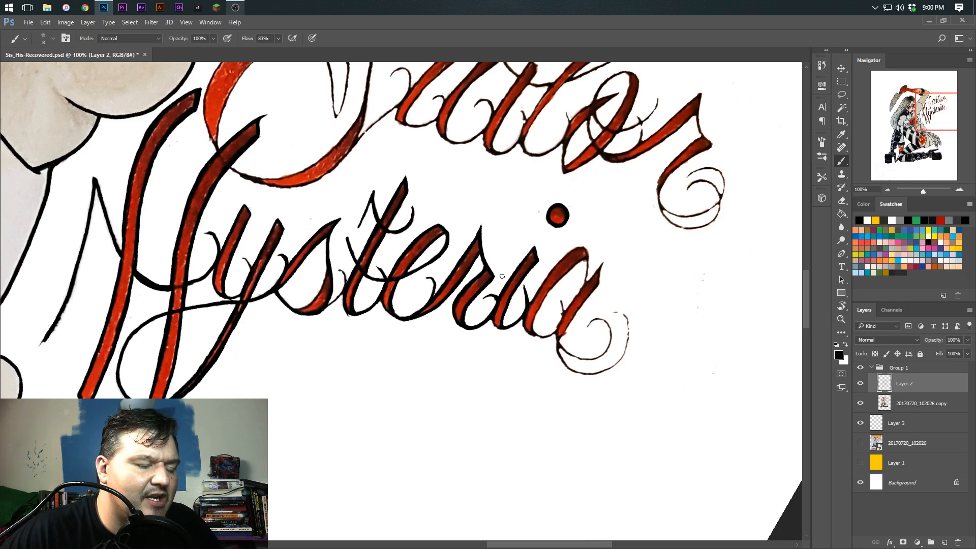
pyautogui.moveTo(512, 370)
pyautogui.mouseDown()
pyautogui.moveTo(438, 379)
pyautogui.moveTo(479, 329)
pyautogui.moveTo(483, 346)
pyautogui.mouseUp()
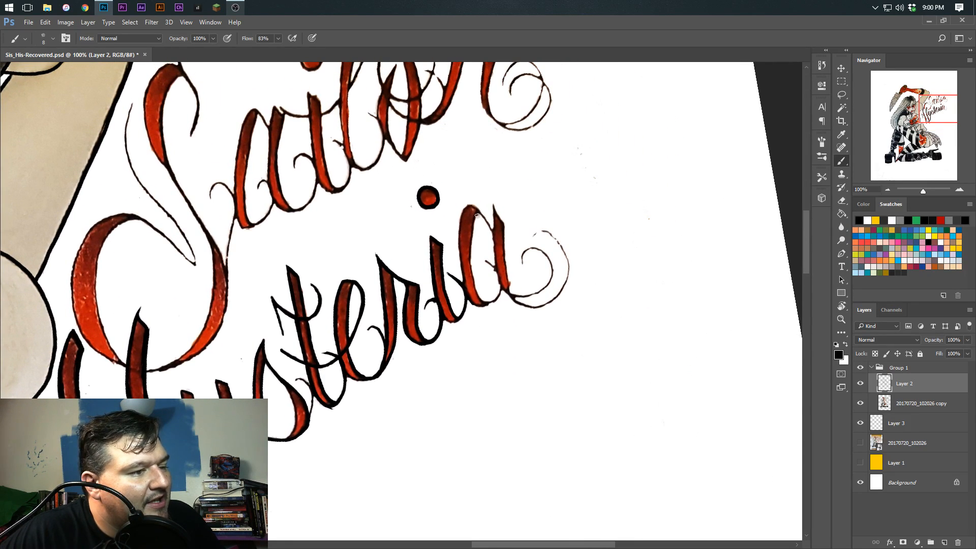
# Ink the inner edge of the a's thick left stroke in Hysteria, undoing the first stroke and drawing it again
pyautogui.moveTo(478, 214); pyautogui.dragTo(479, 297)
pyautogui.hotkey('ctrl', 'z')
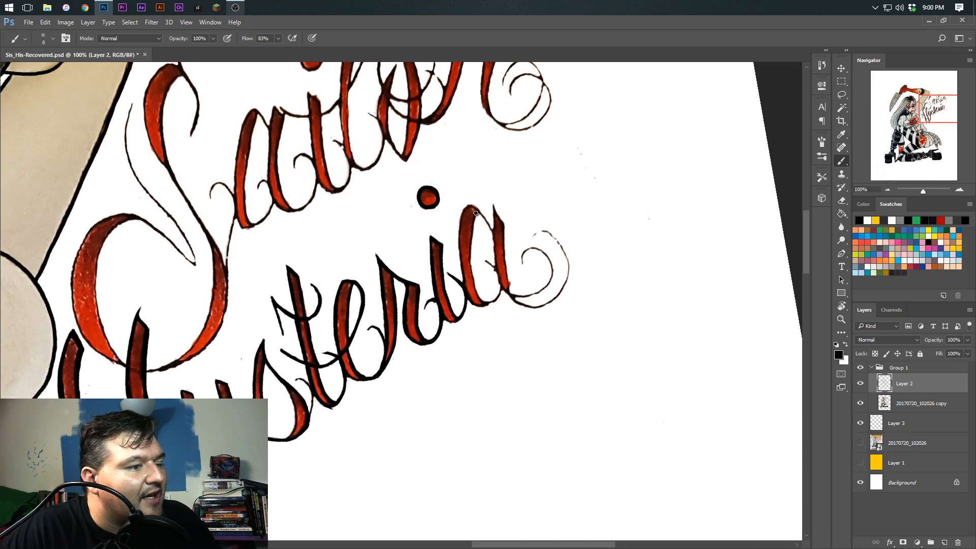
pyautogui.moveTo(473, 220); pyautogui.dragTo(480, 300)
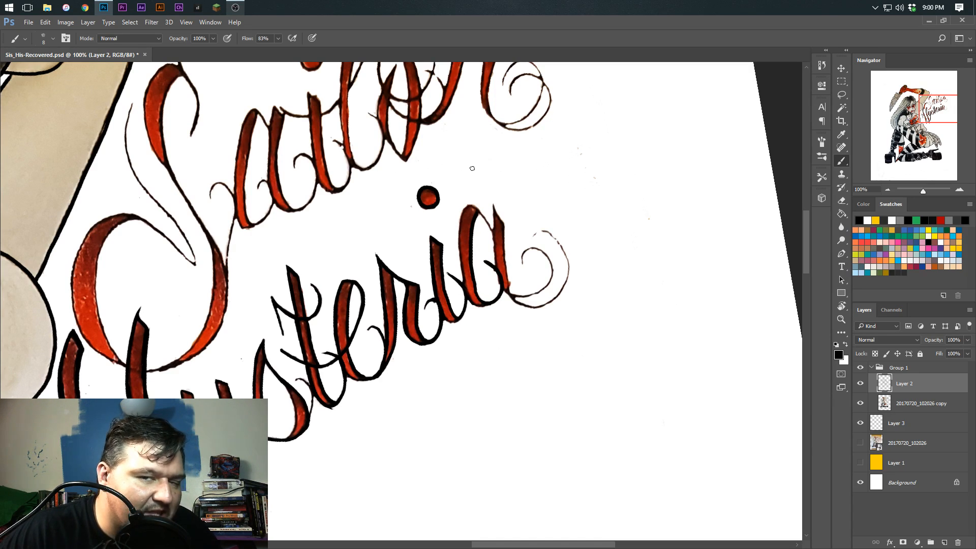
# Ink the remaining outlines of the a's bowl and right stem, undoing the last stray stroke
pyautogui.press('r')
pyautogui.moveTo(507, 214)
pyautogui.mouseDown()
pyautogui.moveTo(536, 294)
pyautogui.moveTo(518, 287)
pyautogui.mouseUp()
pyautogui.press('r')
pyautogui.moveTo(484, 251)
pyautogui.mouseDown()
pyautogui.moveTo(458, 198)
pyautogui.moveTo(450, 232)
pyautogui.moveTo(466, 287)
pyautogui.mouseUp()
pyautogui.press('r')
pyautogui.moveTo(440, 230); pyautogui.dragTo(460, 243)
pyautogui.moveTo(513, 218)
pyautogui.mouseDown()
pyautogui.moveTo(510, 248)
pyautogui.moveTo(513, 223)
pyautogui.moveTo(518, 245)
pyautogui.moveTo(505, 228)
pyautogui.moveTo(533, 255)
pyautogui.moveTo(516, 264)
pyautogui.moveTo(498, 212)
pyautogui.moveTo(512, 274)
pyautogui.mouseUp()
pyautogui.press('r')
pyautogui.press('r')
pyautogui.moveTo(460, 148); pyautogui.dragTo(512, 267)
pyautogui.moveTo(518, 317); pyautogui.dragTo(497, 346)
pyautogui.hotkey('ctrl', 'z')
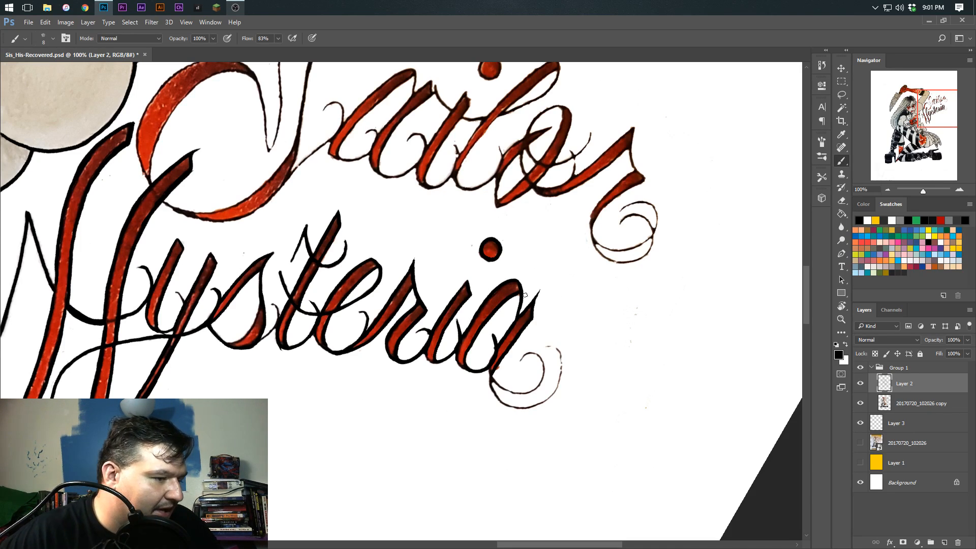
pyautogui.moveTo(459, 298); pyautogui.dragTo(408, 236)
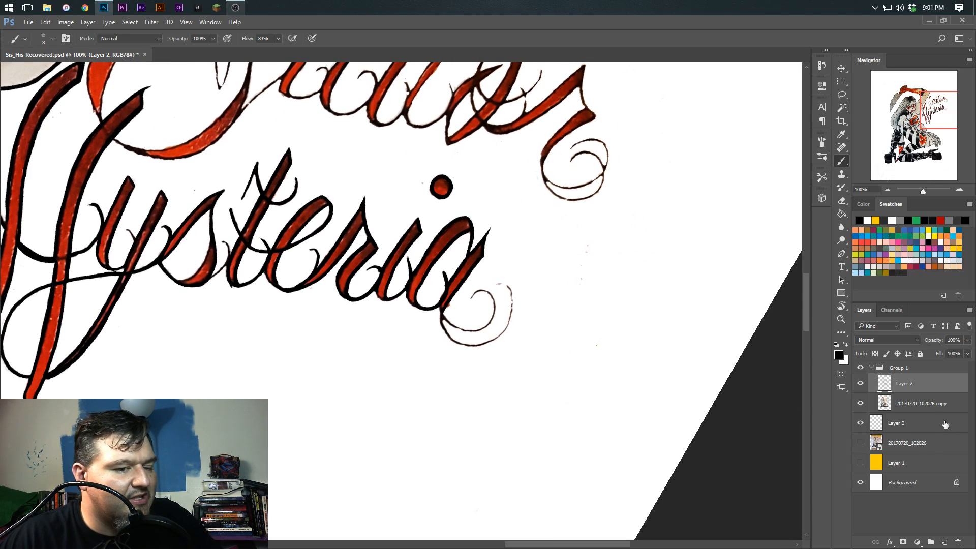
pyautogui.click(918, 404)
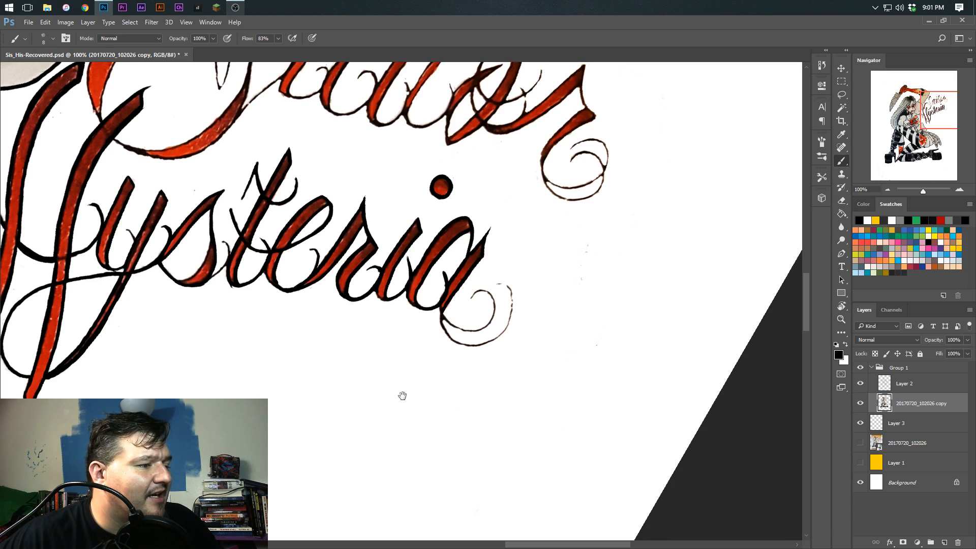
pyautogui.moveTo(401, 395); pyautogui.dragTo(425, 387)
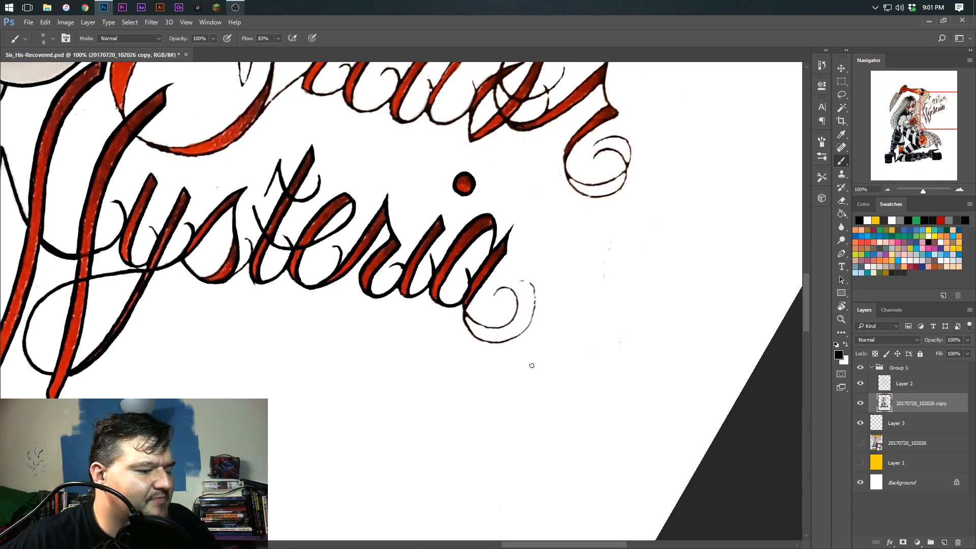
pyautogui.moveTo(528, 378); pyautogui.dragTo(588, 392)
pyautogui.click(937, 388)
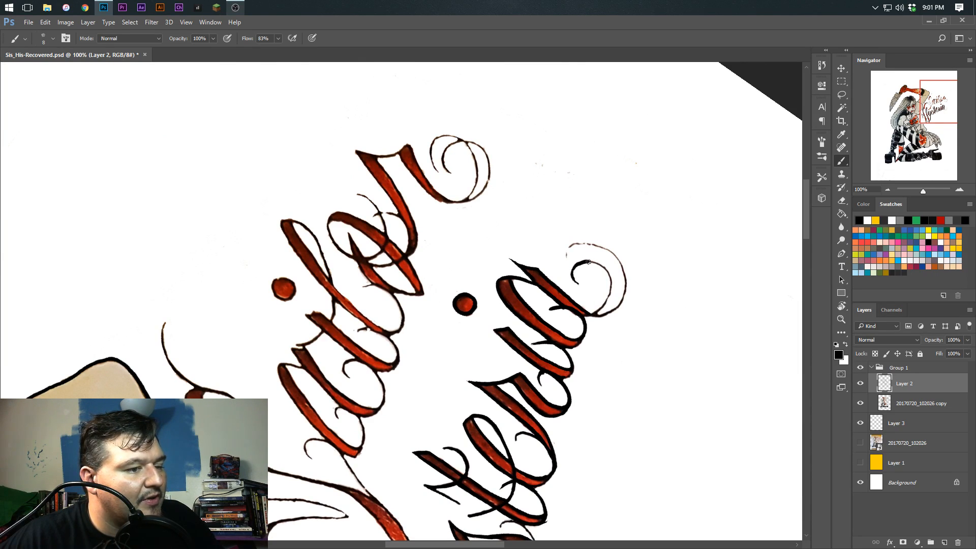
# Try to ink the curl at the end of the a in Hysteria on Layer 2 and undo the strokes
pyautogui.moveTo(609, 289)
pyautogui.mouseDown()
pyautogui.moveTo(588, 311)
pyautogui.moveTo(569, 257)
pyautogui.moveTo(592, 246)
pyautogui.moveTo(608, 270)
pyautogui.moveTo(595, 295)
pyautogui.moveTo(607, 255)
pyautogui.moveTo(577, 250)
pyautogui.moveTo(572, 261)
pyautogui.mouseUp()
pyautogui.hotkey('ctrl', 'z')
pyautogui.hotkey('ctrl', 'z')
pyautogui.hotkey('ctrl', 'z')
pyautogui.moveTo(592, 298)
pyautogui.mouseDown()
pyautogui.moveTo(608, 251)
pyautogui.moveTo(566, 254)
pyautogui.moveTo(574, 271)
pyautogui.moveTo(607, 253)
pyautogui.moveTo(568, 252)
pyautogui.moveTo(582, 268)
pyautogui.moveTo(533, 288)
pyautogui.moveTo(476, 346)
pyautogui.moveTo(415, 383)
pyautogui.moveTo(385, 381)
pyautogui.mouseUp()
pyautogui.hotkey('ctrl', 'z')
pyautogui.press('r')
pyautogui.hotkey('ctrl', 'z')
pyautogui.press('r')
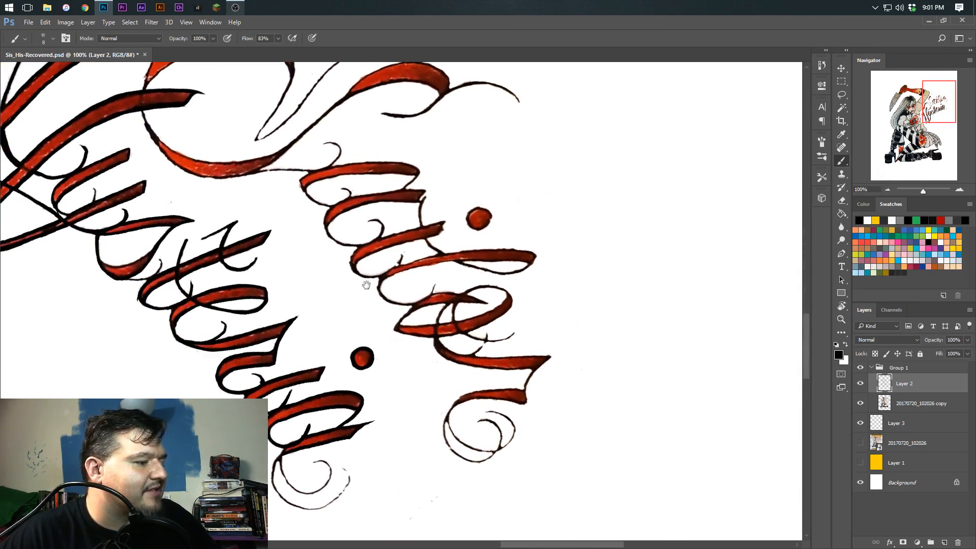
# Try the inner spiral of the a's tail again from different canvas angles, undoing each attempt
pyautogui.press('space')
pyautogui.moveTo(359, 296); pyautogui.dragTo(403, 227)
pyautogui.moveTo(356, 288)
pyautogui.mouseDown()
pyautogui.moveTo(349, 308)
pyautogui.moveTo(376, 326)
pyautogui.moveTo(395, 324)
pyautogui.moveTo(405, 296)
pyautogui.mouseUp()
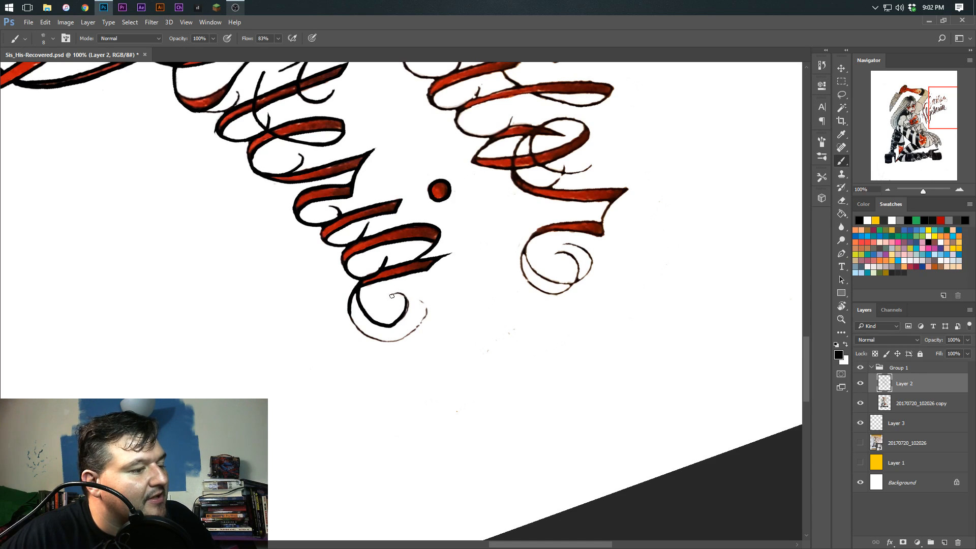
pyautogui.hotkey('ctrl', 'alt', 'z')
pyautogui.hotkey('ctrl', 'alt', 'z')
pyautogui.moveTo(366, 318)
pyautogui.mouseDown()
pyautogui.moveTo(400, 318)
pyautogui.moveTo(402, 293)
pyautogui.moveTo(341, 323)
pyautogui.moveTo(342, 332)
pyautogui.moveTo(437, 334)
pyautogui.moveTo(401, 344)
pyautogui.moveTo(410, 344)
pyautogui.moveTo(431, 308)
pyautogui.mouseUp()
pyautogui.press('r')
pyautogui.hotkey('ctrl', 'alt', 'z')
pyautogui.hotkey('ctrl', 'alt', 'z')
pyautogui.hotkey('ctrl', 'alt', 'z')
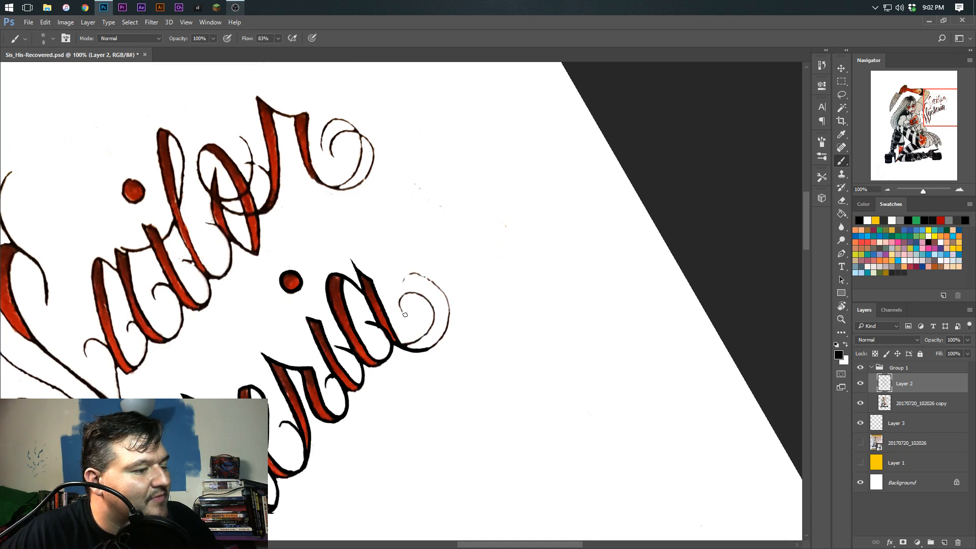
pyautogui.hotkey('ctrl', 'alt', 'z')
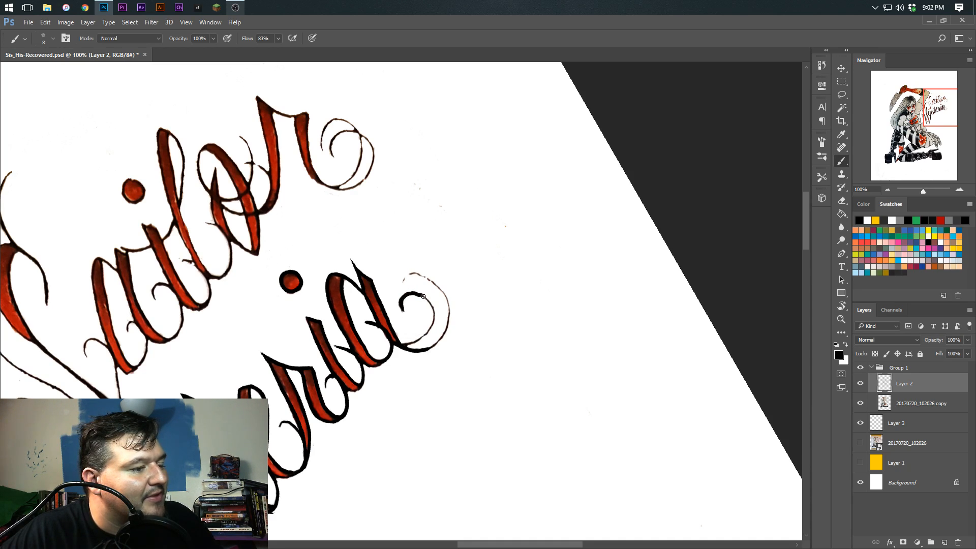
pyautogui.hotkey('ctrl', 'alt', 'z')
pyautogui.press('r')
# Ink the inner spiral of the a's tail in one curved stroke from the stem to its tip
pyautogui.moveTo(447, 216)
pyautogui.mouseDown()
pyautogui.moveTo(501, 268)
pyautogui.moveTo(465, 344)
pyautogui.moveTo(403, 343)
pyautogui.mouseUp()
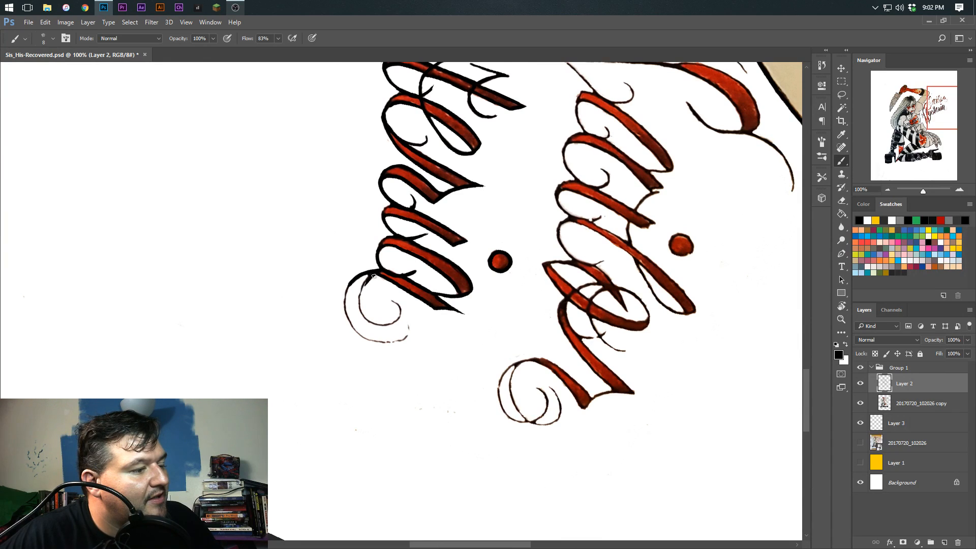
pyautogui.moveTo(362, 288); pyautogui.dragTo(362, 313)
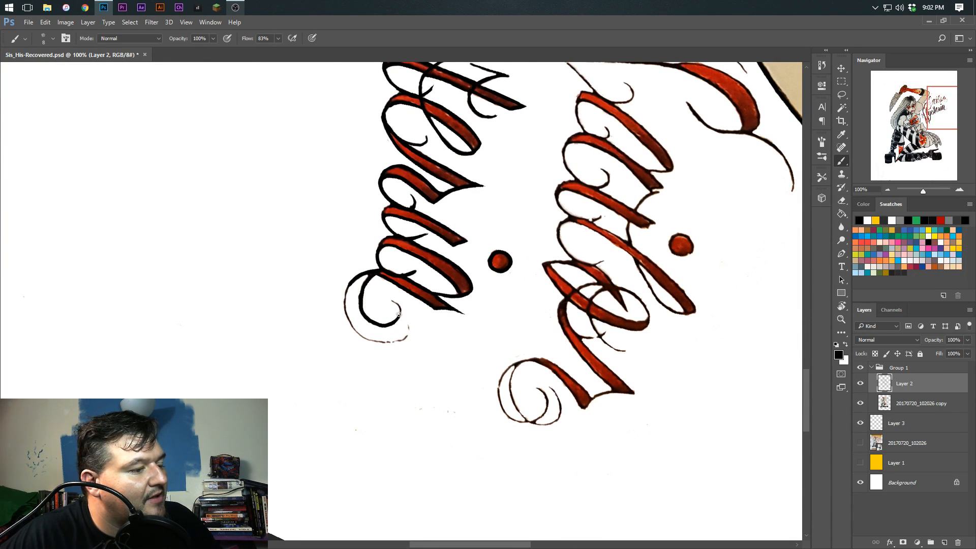
pyautogui.moveTo(315, 288)
pyautogui.mouseDown()
pyautogui.moveTo(347, 319)
pyautogui.moveTo(459, 296)
pyautogui.moveTo(438, 300)
pyautogui.moveTo(444, 327)
pyautogui.mouseUp()
pyautogui.scroll(3, 429, 311)
pyautogui.hotkey('ctrl', 'z')
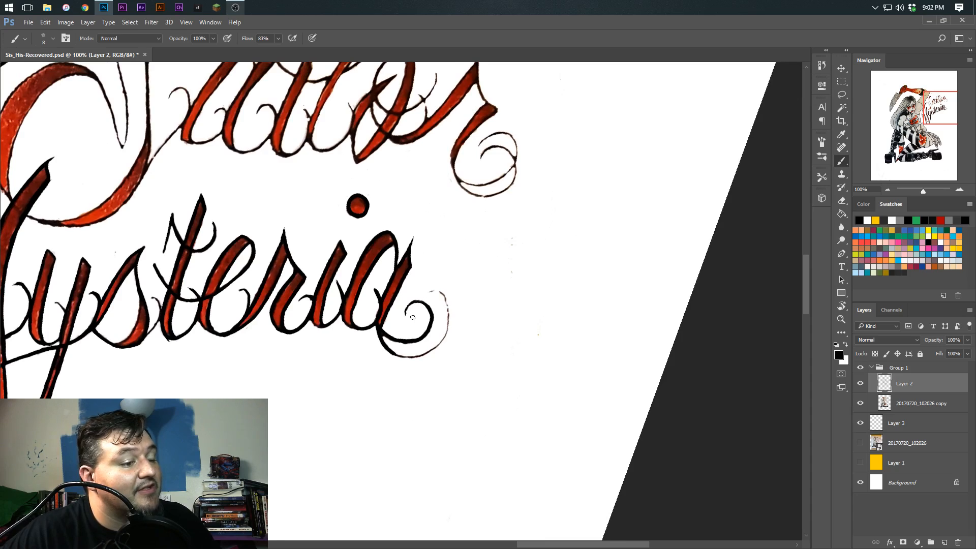
pyautogui.scroll(18, 412, 317)
pyautogui.scroll(20, 412, 317)
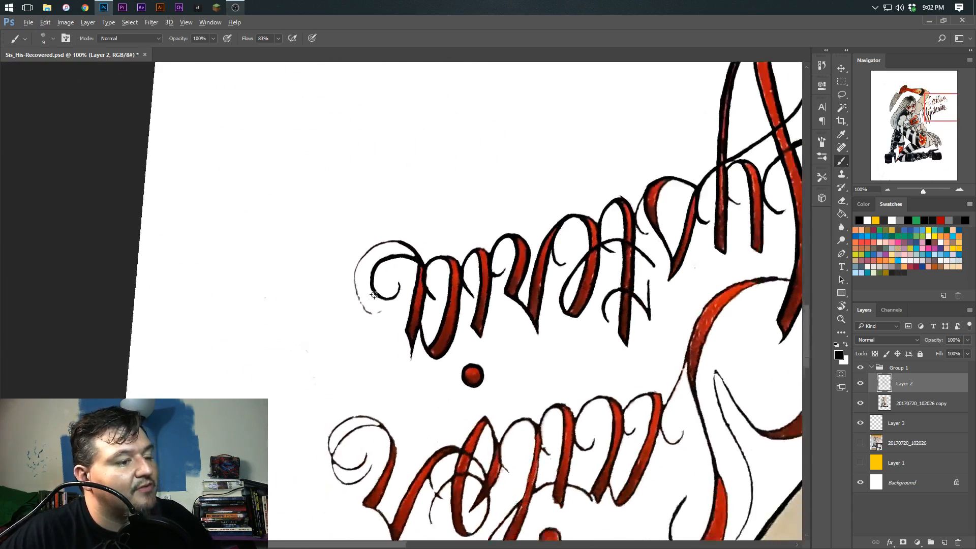
# Ink the outer loop of the a's tail curl, undoing and redrawing the stroke until it follows the sketch smoothly
pyautogui.moveTo(371, 252)
pyautogui.mouseDown()
pyautogui.moveTo(344, 285)
pyautogui.moveTo(346, 305)
pyautogui.moveTo(374, 329)
pyautogui.mouseUp()
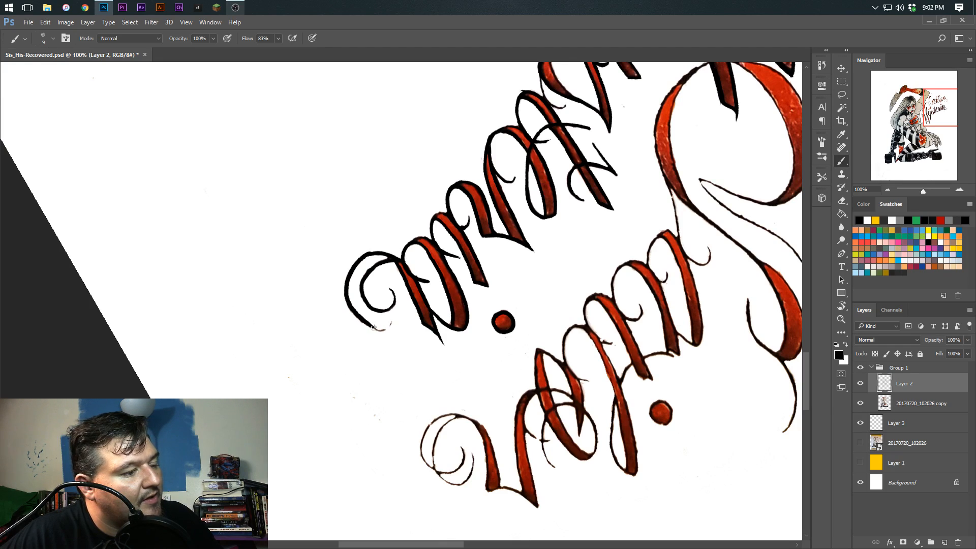
pyautogui.hotkey('ctrl', 'z')
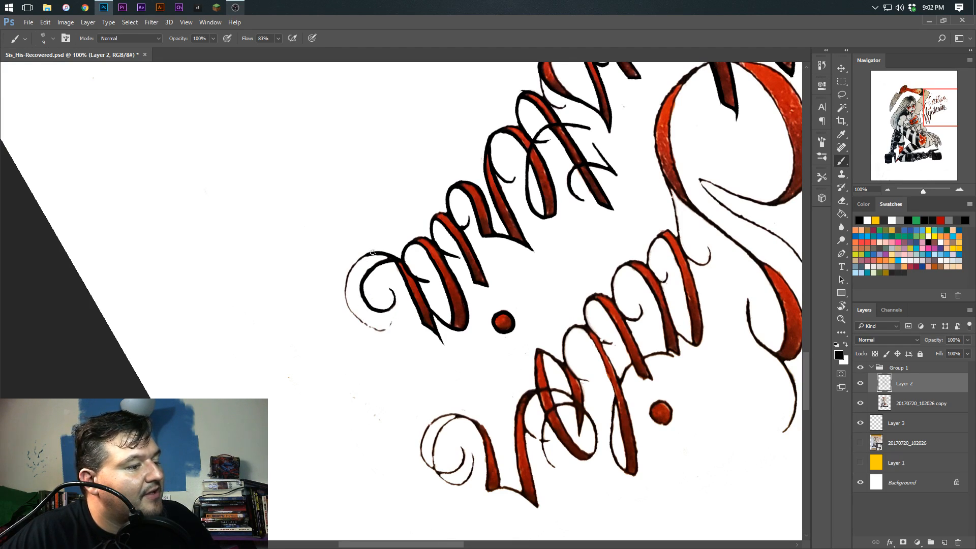
pyautogui.moveTo(363, 257)
pyautogui.mouseDown()
pyautogui.moveTo(346, 301)
pyautogui.moveTo(365, 322)
pyautogui.moveTo(388, 327)
pyautogui.mouseUp()
pyautogui.hotkey('ctrl', 'z')
pyautogui.moveTo(371, 253)
pyautogui.mouseDown()
pyautogui.moveTo(351, 265)
pyautogui.moveTo(343, 298)
pyautogui.moveTo(363, 323)
pyautogui.moveTo(399, 315)
pyautogui.mouseUp()
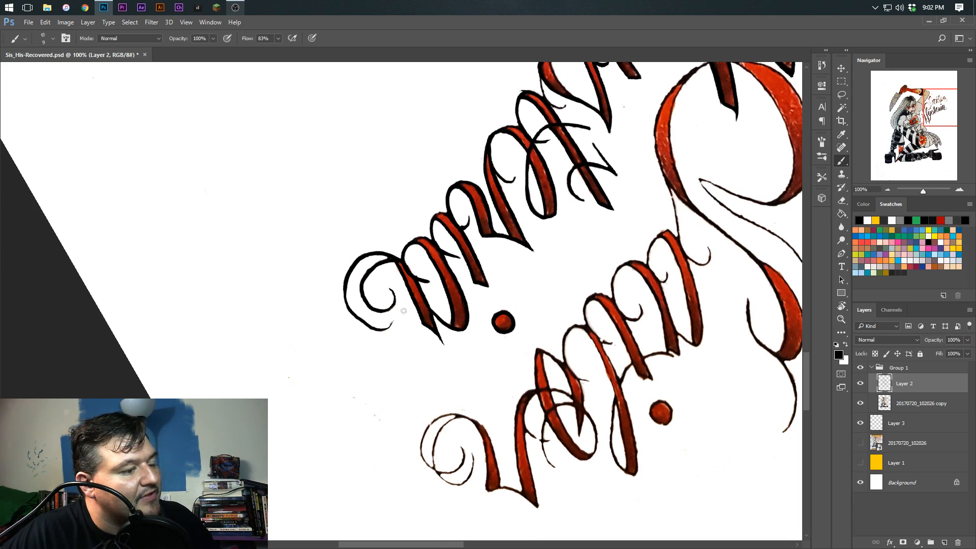
pyautogui.hotkey('ctrl', 'z')
pyautogui.moveTo(369, 254)
pyautogui.mouseDown()
pyautogui.moveTo(350, 270)
pyautogui.moveTo(344, 305)
pyautogui.moveTo(367, 329)
pyautogui.moveTo(391, 319)
pyautogui.mouseUp()
pyautogui.hotkey('ctrl', 'alt', 'z')
pyautogui.moveTo(369, 255)
pyautogui.mouseDown()
pyautogui.moveTo(346, 284)
pyautogui.moveTo(355, 317)
pyautogui.moveTo(400, 322)
pyautogui.mouseUp()
pyautogui.hotkey('ctrl', 'alt', 'z')
pyautogui.moveTo(370, 254)
pyautogui.mouseDown()
pyautogui.moveTo(344, 305)
pyautogui.moveTo(400, 322)
pyautogui.mouseUp()
pyautogui.hotkey('ctrl', 'alt', 'z')
pyautogui.moveTo(369, 251)
pyautogui.mouseDown()
pyautogui.moveTo(347, 274)
pyautogui.moveTo(400, 322)
pyautogui.mouseUp()
pyautogui.hotkey('ctrl', 'alt', 'z')
pyautogui.moveTo(369, 251)
pyautogui.mouseDown()
pyautogui.moveTo(344, 287)
pyautogui.moveTo(400, 322)
pyautogui.mouseUp()
pyautogui.hotkey('ctrl', 'alt', 'z')
# Thicken the outer side of the a's tail loop with additional black strokes
pyautogui.press('r')
pyautogui.moveTo(356, 291)
pyautogui.mouseDown()
pyautogui.moveTo(399, 192)
pyautogui.moveTo(421, 266)
pyautogui.moveTo(440, 251)
pyautogui.moveTo(457, 293)
pyautogui.moveTo(448, 328)
pyautogui.moveTo(449, 287)
pyautogui.moveTo(431, 295)
pyautogui.moveTo(423, 282)
pyautogui.moveTo(452, 323)
pyautogui.mouseUp()
pyautogui.press('r')
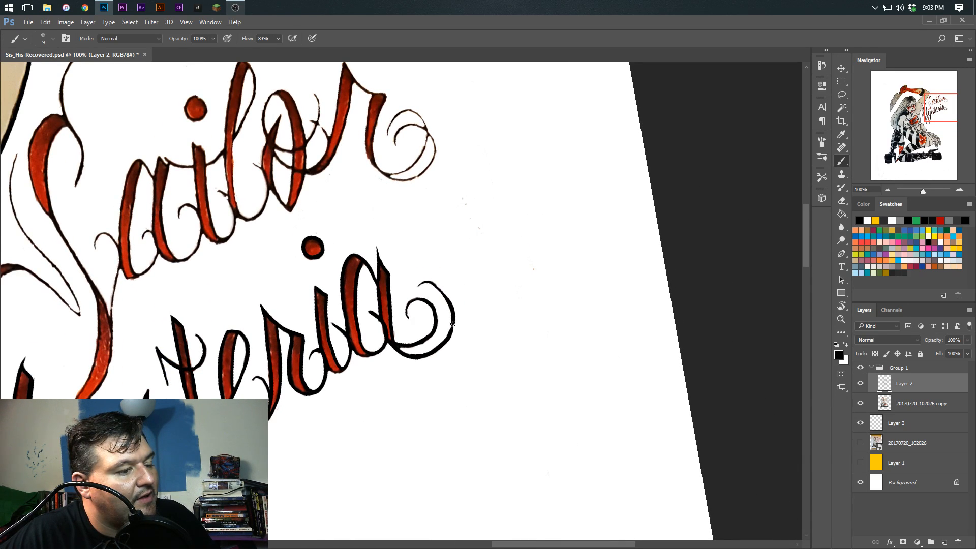
pyautogui.press('r')
pyautogui.moveTo(384, 313)
pyautogui.mouseDown()
pyautogui.moveTo(440, 281)
pyautogui.moveTo(454, 293)
pyautogui.moveTo(451, 336)
pyautogui.mouseUp()
pyautogui.hotkey('ctrl', 'z')
pyautogui.press('r')
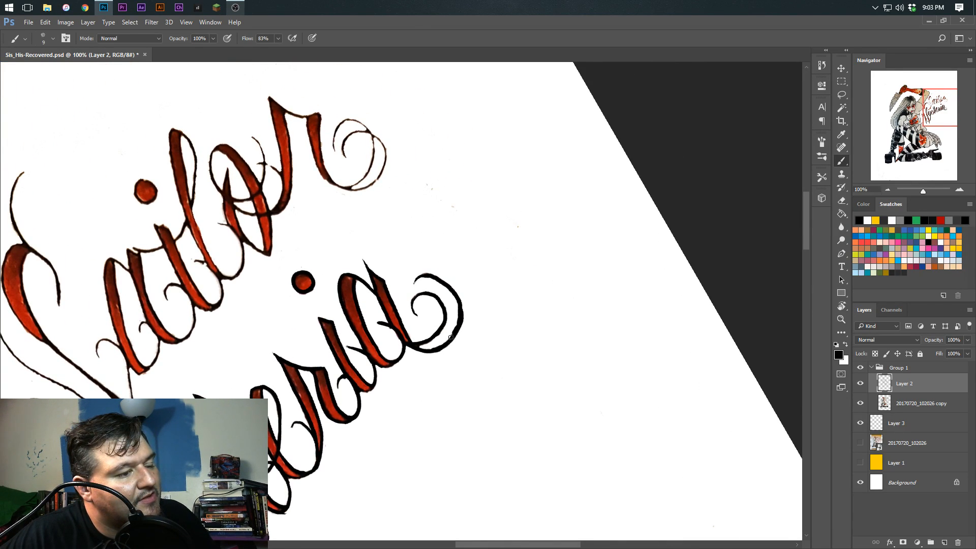
# Even out the weight of the a's tail loop and retouch its open tip, undoing stray strokes
pyautogui.press('r')
pyautogui.moveTo(421, 253)
pyautogui.mouseDown()
pyautogui.moveTo(443, 269)
pyautogui.moveTo(432, 291)
pyautogui.moveTo(450, 308)
pyautogui.moveTo(452, 338)
pyautogui.moveTo(440, 356)
pyautogui.mouseUp()
pyautogui.hotkey('ctrl', 'alt', 'z')
pyautogui.hotkey('ctrl', 'alt', 'z')
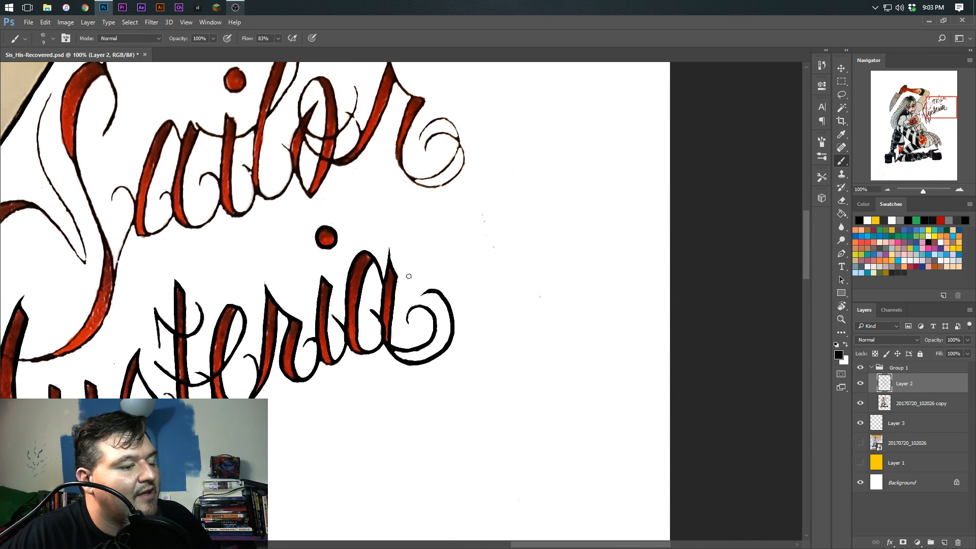
pyautogui.moveTo(354, 254)
pyautogui.mouseDown()
pyautogui.moveTo(405, 224)
pyautogui.moveTo(461, 224)
pyautogui.moveTo(476, 284)
pyautogui.moveTo(397, 323)
pyautogui.moveTo(397, 333)
pyautogui.mouseUp()
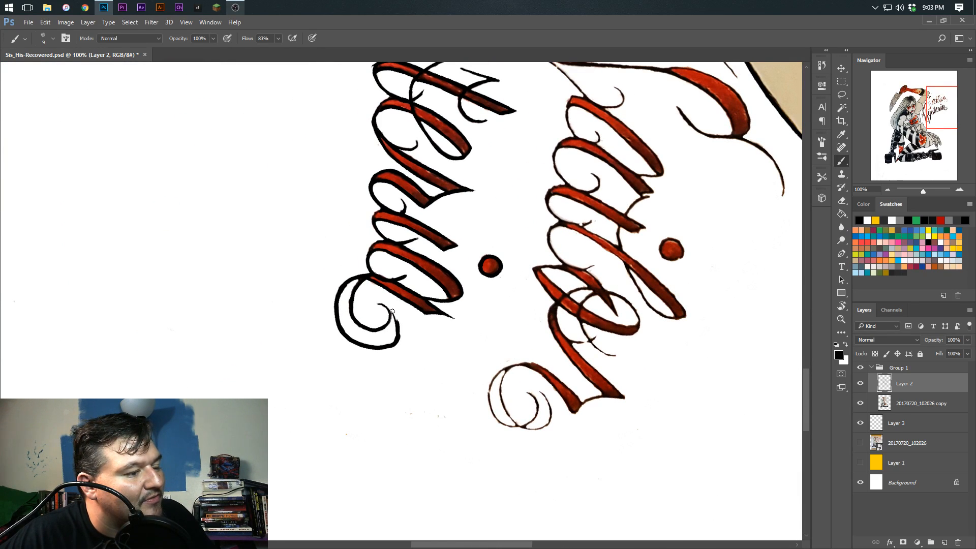
pyautogui.hotkey('ctrl', 'z')
pyautogui.hotkey('ctrl', 'z')
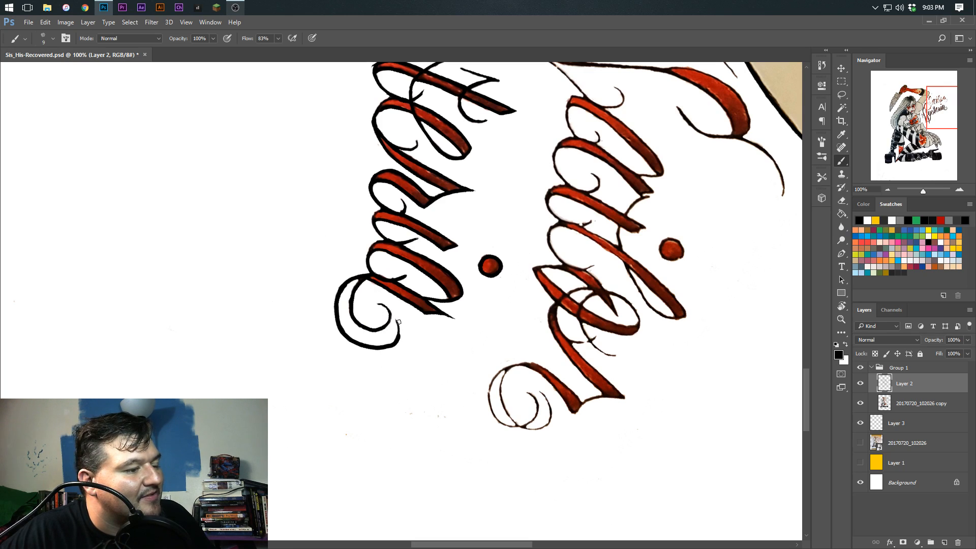
pyautogui.moveTo(396, 317); pyautogui.dragTo(399, 335)
pyautogui.hotkey('ctrl', 'z')
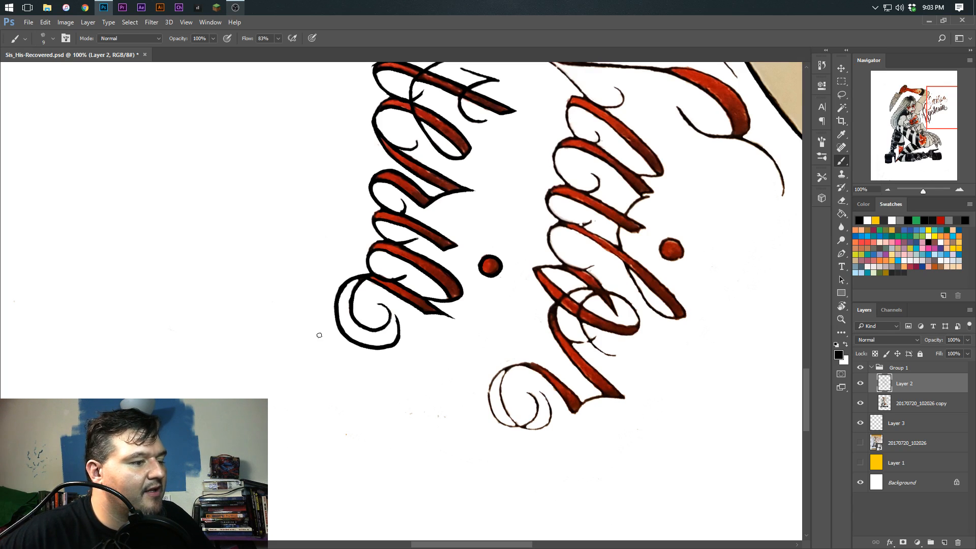
# Toggle the visibility of the 20170720_102026 copy layer to check the inked Hysteria lettering without the scan
pyautogui.moveTo(419, 230); pyautogui.dragTo(420, 362)
pyautogui.moveTo(350, 244)
pyautogui.mouseDown()
pyautogui.moveTo(324, 367)
pyautogui.moveTo(462, 357)
pyautogui.mouseUp()
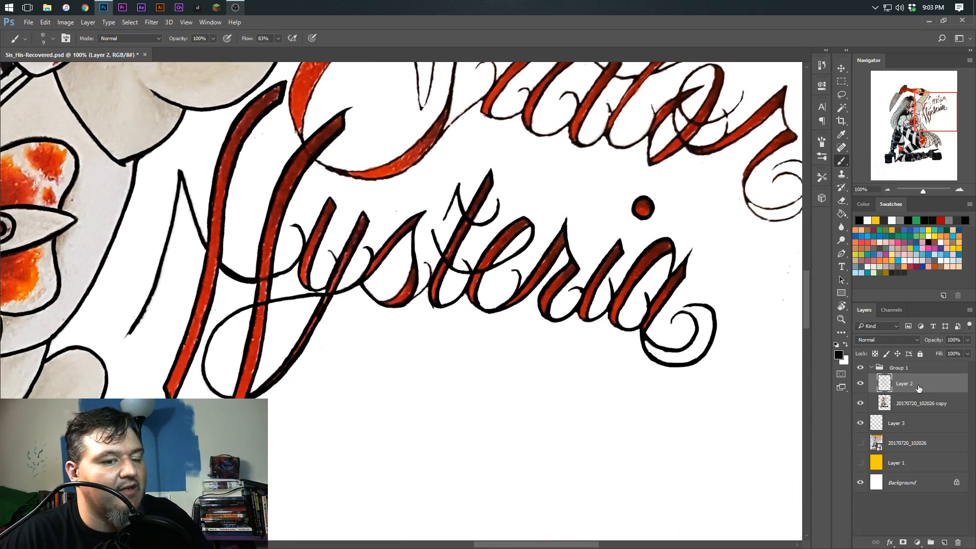
pyautogui.click(861, 404)
pyautogui.click(861, 404)
pyautogui.click(860, 404)
pyautogui.click(860, 405)
pyautogui.click(860, 406)
pyautogui.click(860, 406)
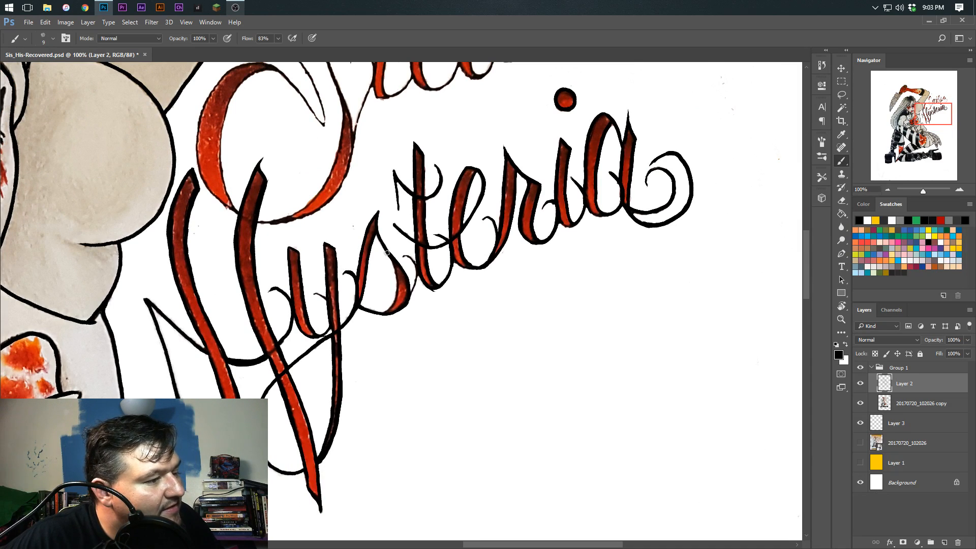
# Ink the inner and right edges of the s's lower curve in Hysteria
pyautogui.moveTo(392, 261)
pyautogui.mouseDown()
pyautogui.moveTo(394, 300)
pyautogui.moveTo(382, 314)
pyautogui.mouseUp()
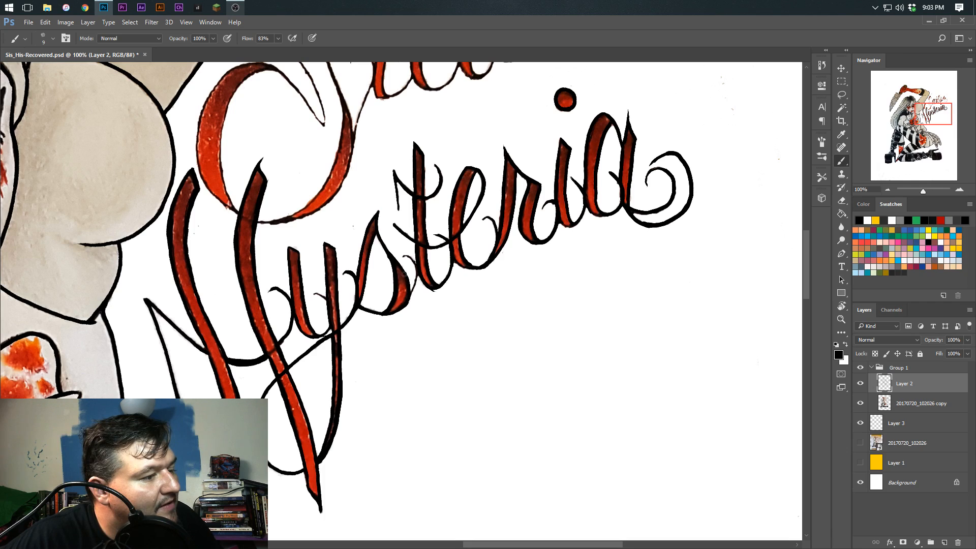
pyautogui.moveTo(407, 304)
pyautogui.mouseDown()
pyautogui.moveTo(414, 265)
pyautogui.moveTo(402, 256)
pyautogui.mouseUp()
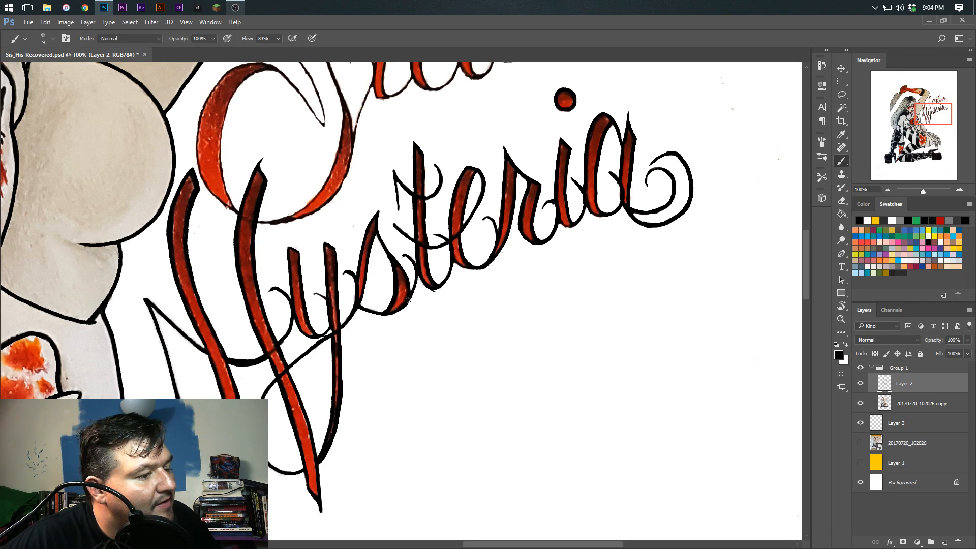
pyautogui.scroll(-5, 357, 322)
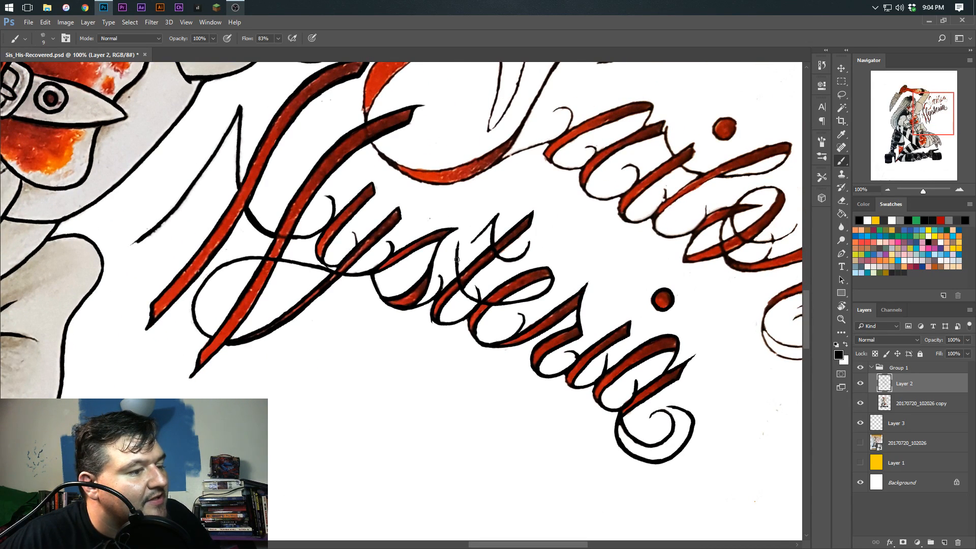
# Toggle the 20170720_102026 copy layer off and on to examine the Hysteria linework by itself
pyautogui.scroll(5, 461, 289)
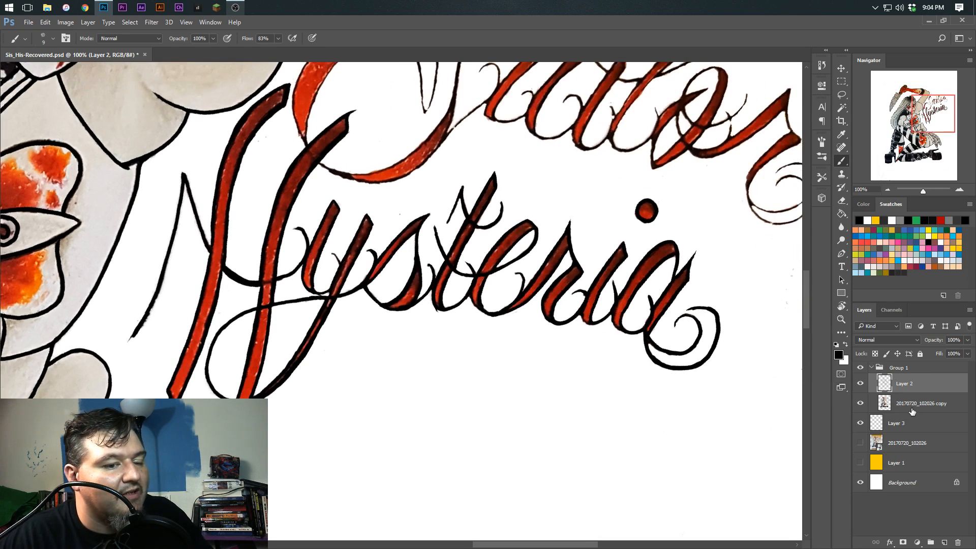
pyautogui.click(860, 403)
pyautogui.click(860, 403)
pyautogui.click(860, 403)
pyautogui.click(860, 403)
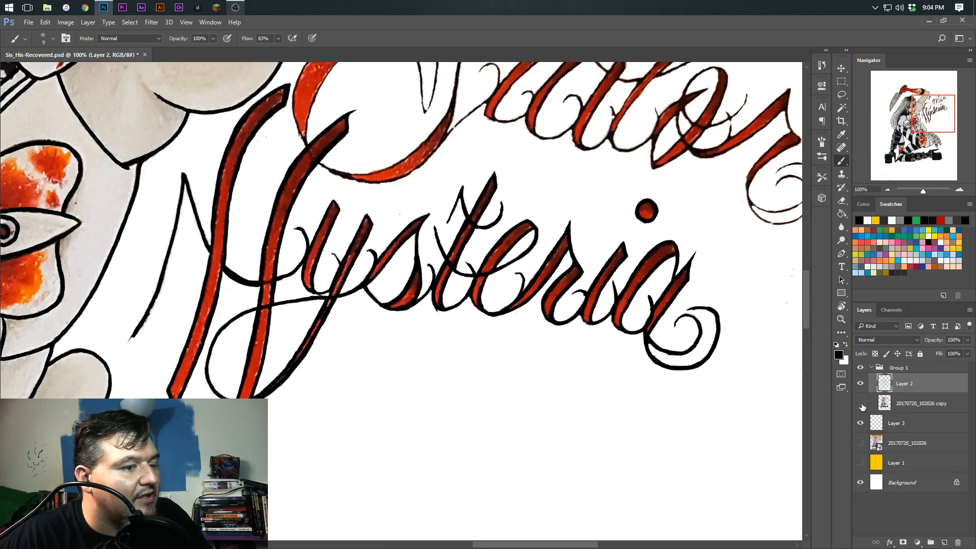
pyautogui.click(860, 403)
pyautogui.click(861, 403)
pyautogui.click(860, 403)
pyautogui.click(862, 404)
pyautogui.click(861, 403)
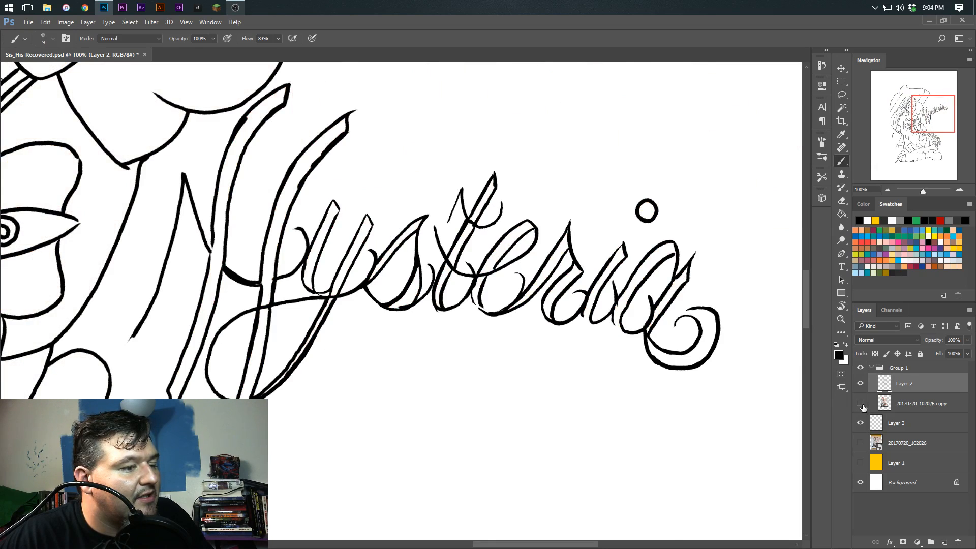
pyautogui.click(860, 403)
# Retouch the outer edge of the e's lower curve in Hysteria with a short black stroke
pyautogui.scroll(-5, 448, 366)
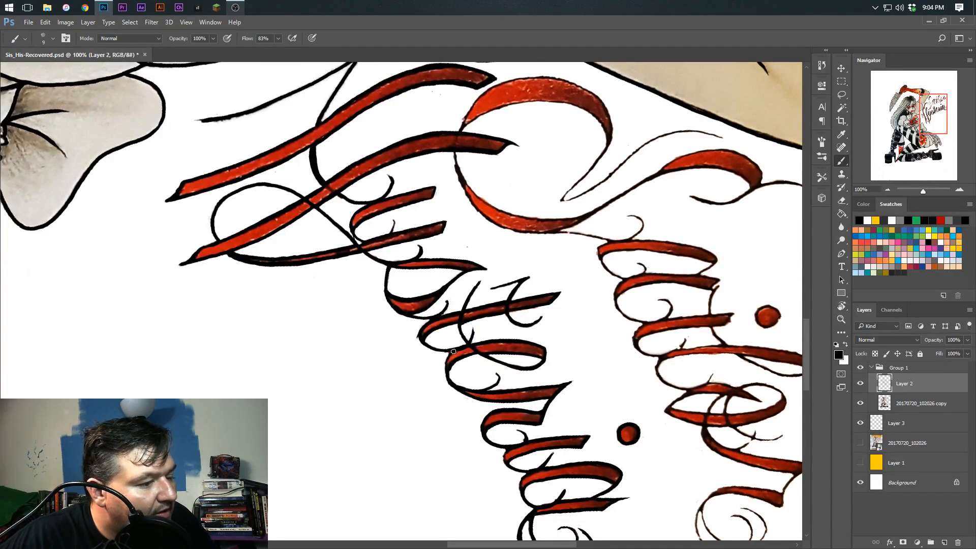
pyautogui.moveTo(445, 370); pyautogui.dragTo(449, 383)
pyautogui.press('r')
# Ink the thin inner flourish of the S in Sailor down to its pointed tip
pyautogui.moveTo(285, 305)
pyautogui.mouseDown()
pyautogui.moveTo(301, 390)
pyautogui.moveTo(364, 390)
pyautogui.mouseUp()
pyautogui.moveTo(307, 242); pyautogui.dragTo(380, 399)
pyautogui.moveTo(392, 322); pyautogui.dragTo(425, 379)
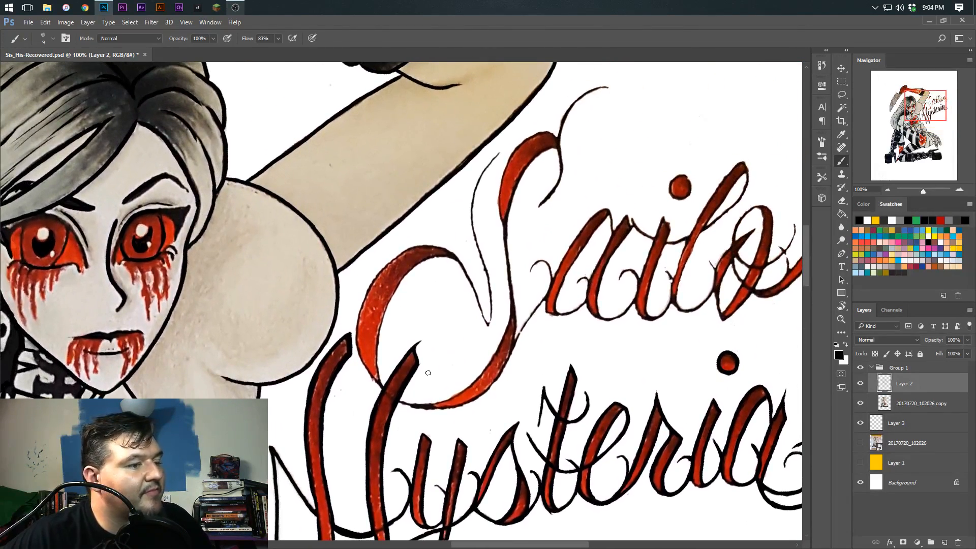
pyautogui.moveTo(438, 325); pyautogui.dragTo(440, 319)
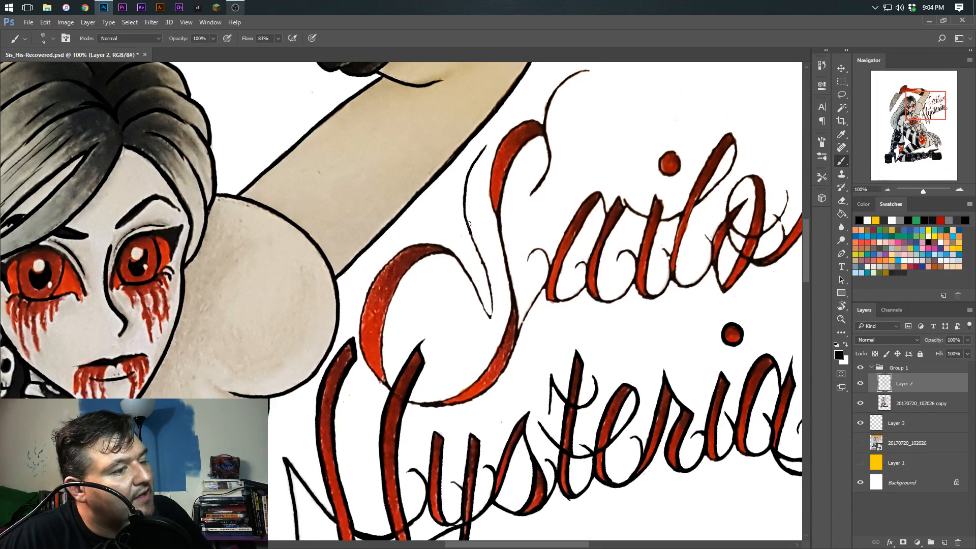
pyautogui.moveTo(477, 247); pyautogui.dragTo(491, 319)
pyautogui.press('r')
pyautogui.moveTo(450, 182); pyautogui.dragTo(486, 207)
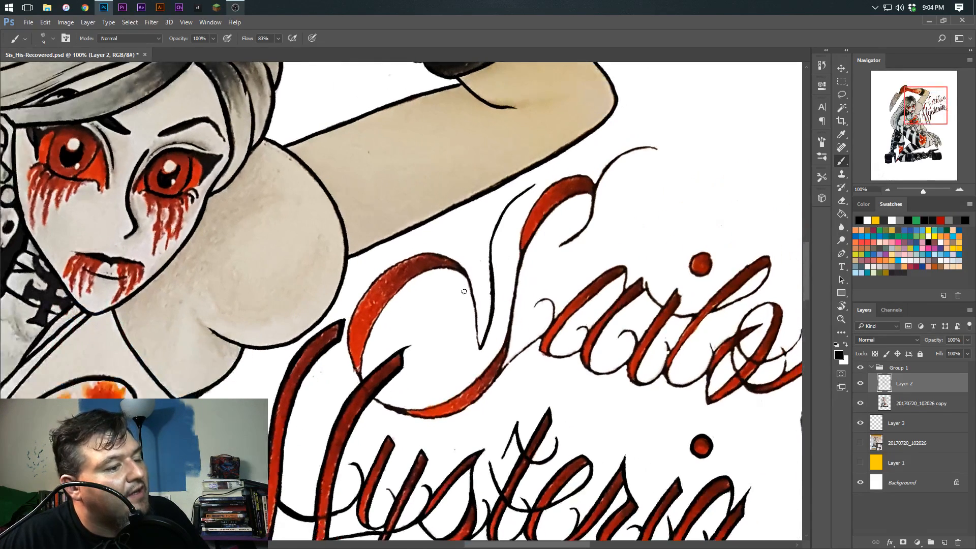
# Ink the line joining the S's pointed tip to the start of its large red curve, undoing a stray stroke
pyautogui.moveTo(458, 266); pyautogui.dragTo(477, 337)
pyautogui.press('r')
pyautogui.moveTo(421, 194)
pyautogui.mouseDown()
pyautogui.moveTo(313, 353)
pyautogui.moveTo(323, 291)
pyautogui.moveTo(388, 264)
pyautogui.moveTo(384, 238)
pyautogui.moveTo(365, 257)
pyautogui.moveTo(366, 268)
pyautogui.moveTo(386, 236)
pyautogui.moveTo(362, 271)
pyautogui.moveTo(373, 308)
pyautogui.mouseUp()
pyautogui.press('r')
pyautogui.hotkey('ctrl', 'z')
# Outline both edges of the S's large left-hand curve in Sailor, undoing and redrawing uneven strokes
pyautogui.press('r')
pyautogui.moveTo(349, 254)
pyautogui.mouseDown()
pyautogui.moveTo(406, 240)
pyautogui.moveTo(381, 279)
pyautogui.moveTo(395, 258)
pyautogui.mouseUp()
pyautogui.moveTo(377, 289)
pyautogui.mouseDown()
pyautogui.moveTo(372, 323)
pyautogui.moveTo(383, 281)
pyautogui.moveTo(362, 337)
pyautogui.moveTo(383, 341)
pyautogui.moveTo(348, 326)
pyautogui.moveTo(349, 388)
pyautogui.moveTo(358, 347)
pyautogui.mouseUp()
pyautogui.press('r')
pyautogui.hotkey('ctrl', 'z')
pyautogui.hotkey('ctrl', 'z')
pyautogui.press('r')
pyautogui.hotkey('ctrl', 'z')
pyautogui.press('r')
pyautogui.moveTo(468, 285)
pyautogui.mouseDown()
pyautogui.moveTo(427, 251)
pyautogui.moveTo(408, 261)
pyautogui.moveTo(399, 300)
pyautogui.moveTo(413, 318)
pyautogui.moveTo(394, 330)
pyautogui.moveTo(394, 362)
pyautogui.moveTo(414, 402)
pyautogui.mouseUp()
pyautogui.press('r')
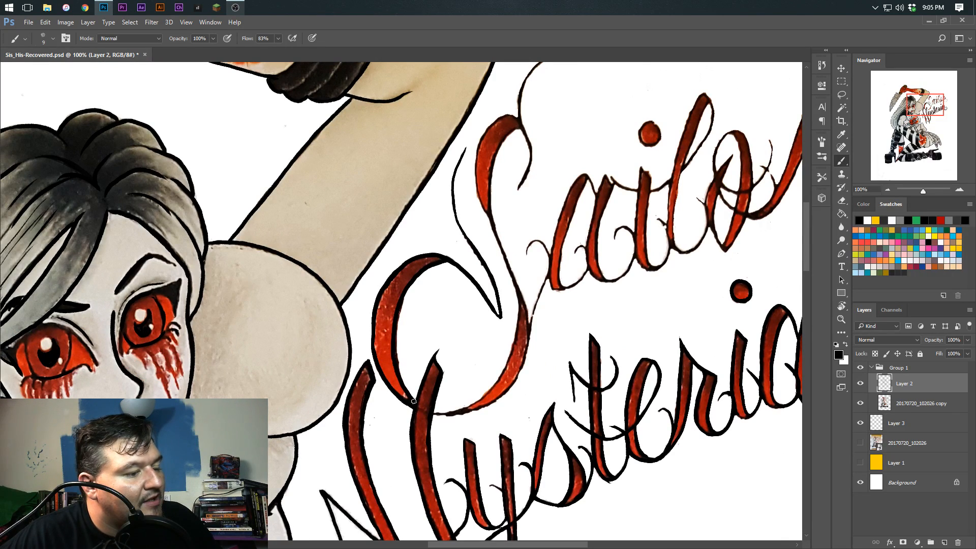
# Ink the spine of the S in Sailor and outline its right-hand bulge, redrawing the strokes that miss
pyautogui.press('r')
pyautogui.moveTo(508, 295); pyautogui.dragTo(500, 257)
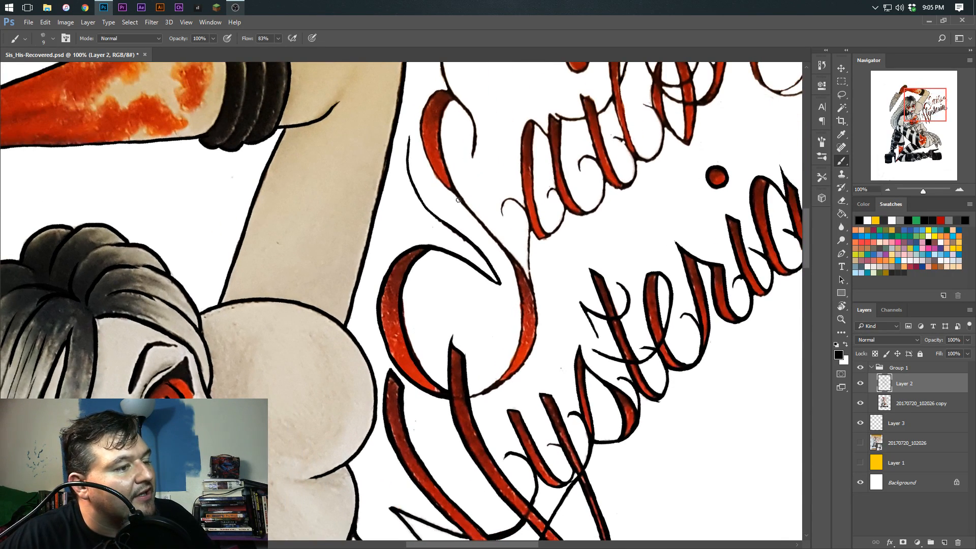
pyautogui.moveTo(459, 196); pyautogui.dragTo(500, 244)
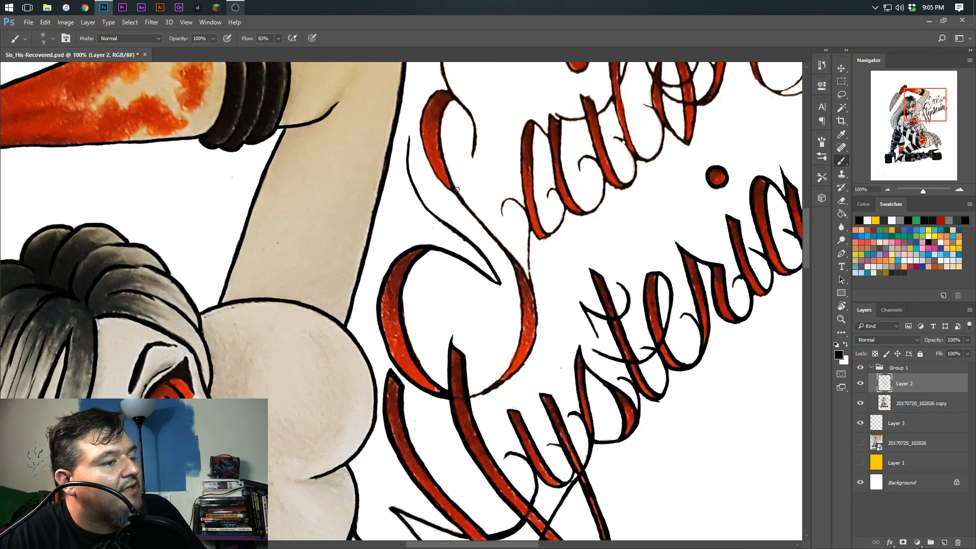
pyautogui.moveTo(454, 192)
pyautogui.mouseDown()
pyautogui.moveTo(534, 292)
pyautogui.moveTo(483, 219)
pyautogui.moveTo(526, 280)
pyautogui.moveTo(529, 305)
pyautogui.moveTo(506, 351)
pyautogui.moveTo(531, 321)
pyautogui.moveTo(537, 286)
pyautogui.mouseUp()
pyautogui.press('r')
pyautogui.hotkey('ctrl', 'z')
pyautogui.moveTo(509, 222); pyautogui.dragTo(538, 277)
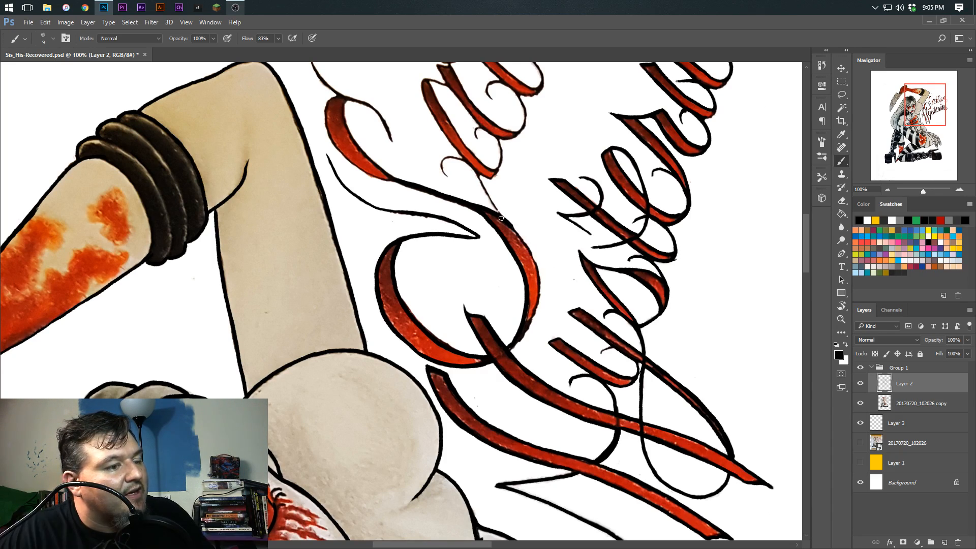
pyautogui.moveTo(506, 221)
pyautogui.mouseDown()
pyautogui.moveTo(530, 252)
pyautogui.moveTo(536, 292)
pyautogui.mouseUp()
pyautogui.hotkey('ctrl', 'z')
pyautogui.moveTo(503, 222)
pyautogui.mouseDown()
pyautogui.moveTo(538, 266)
pyautogui.moveTo(538, 304)
pyautogui.moveTo(509, 349)
pyautogui.mouseUp()
# Outline the S's upper red curve and ink its hook and the thin flourish above it
pyautogui.press('r')
pyautogui.moveTo(460, 234); pyautogui.dragTo(469, 317)
pyautogui.press('space')
pyautogui.moveTo(499, 268)
pyautogui.mouseDown()
pyautogui.moveTo(479, 361)
pyautogui.moveTo(499, 324)
pyautogui.moveTo(490, 263)
pyautogui.mouseUp()
pyautogui.press('r')
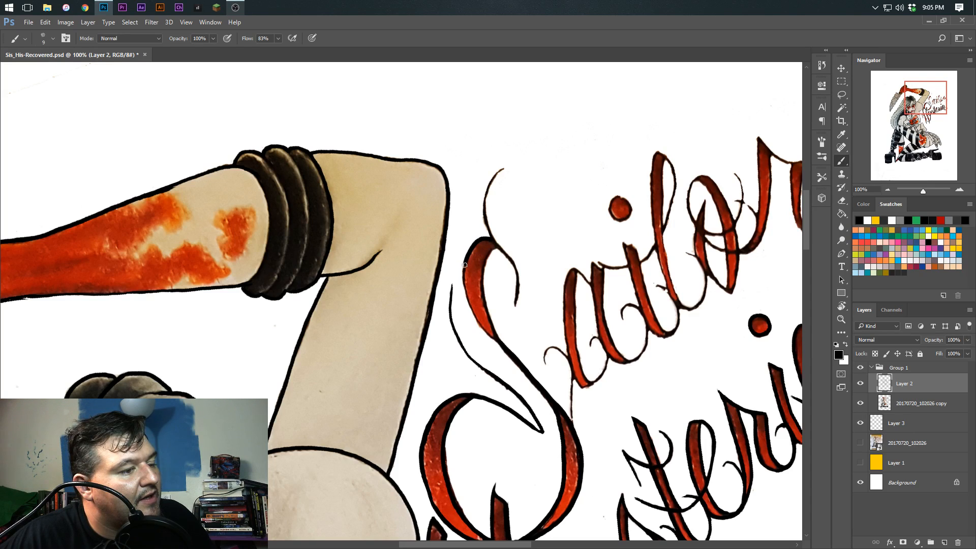
pyautogui.press('r')
pyautogui.moveTo(462, 286)
pyautogui.mouseDown()
pyautogui.moveTo(478, 349)
pyautogui.moveTo(502, 353)
pyautogui.moveTo(517, 293)
pyautogui.moveTo(506, 268)
pyautogui.moveTo(492, 270)
pyautogui.moveTo(483, 332)
pyautogui.moveTo(496, 368)
pyautogui.moveTo(466, 361)
pyautogui.mouseUp()
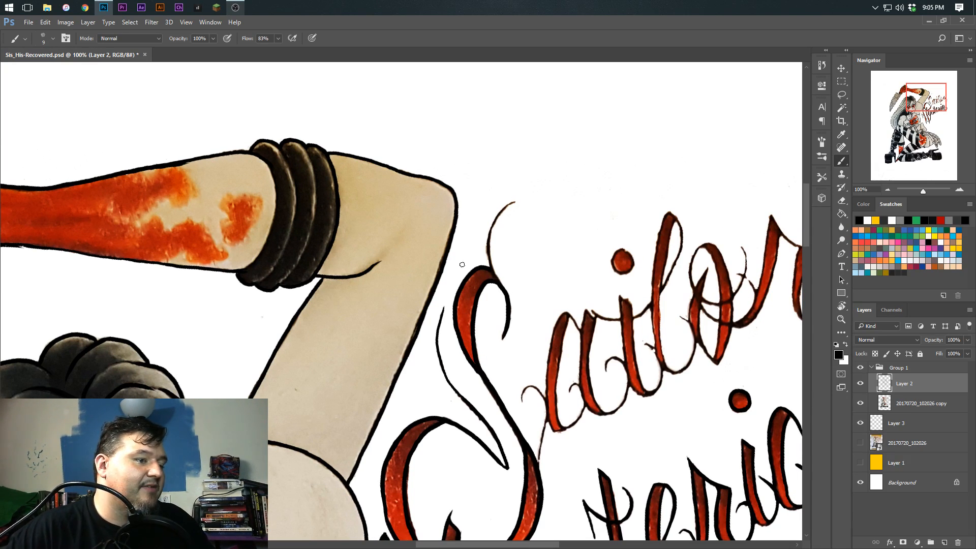
pyautogui.moveTo(516, 202)
pyautogui.mouseDown()
pyautogui.moveTo(489, 231)
pyautogui.moveTo(491, 270)
pyautogui.mouseUp()
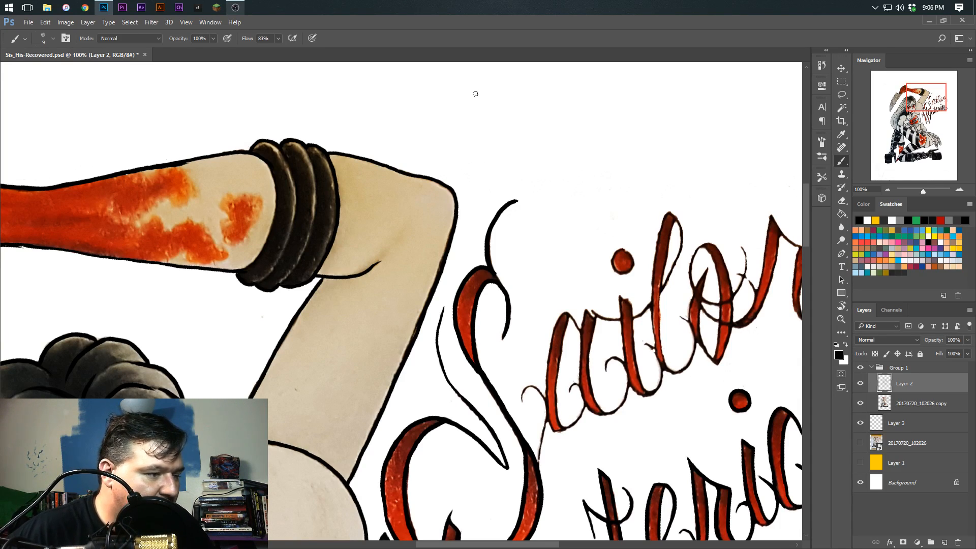
# Ink the connecting stroke between the S and the a in Sailor, including the a's small entry curl
pyautogui.moveTo(536, 403)
pyautogui.mouseDown()
pyautogui.moveTo(452, 292)
pyautogui.moveTo(470, 314)
pyautogui.moveTo(451, 309)
pyautogui.moveTo(452, 288)
pyautogui.moveTo(471, 305)
pyautogui.moveTo(470, 373)
pyautogui.mouseUp()
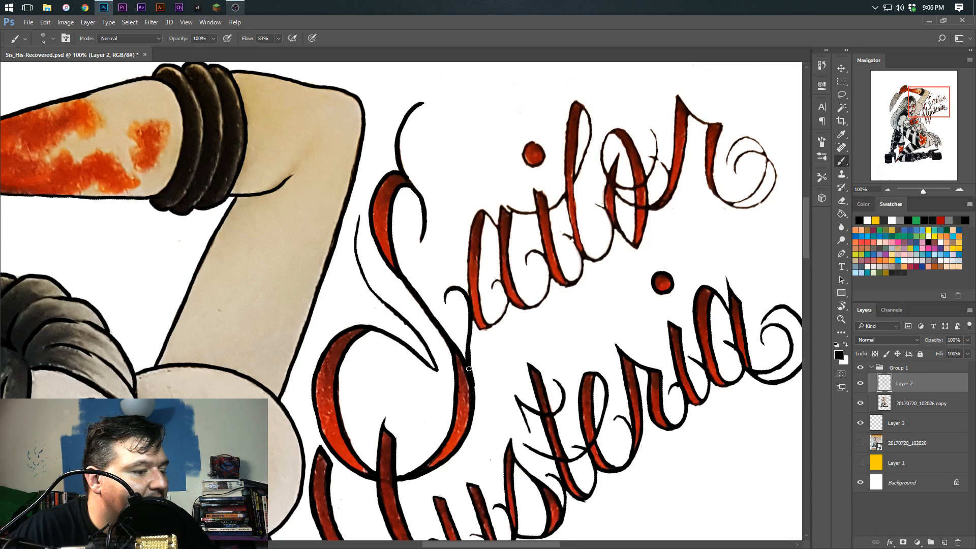
pyautogui.press('r')
pyautogui.moveTo(447, 260); pyautogui.dragTo(547, 220)
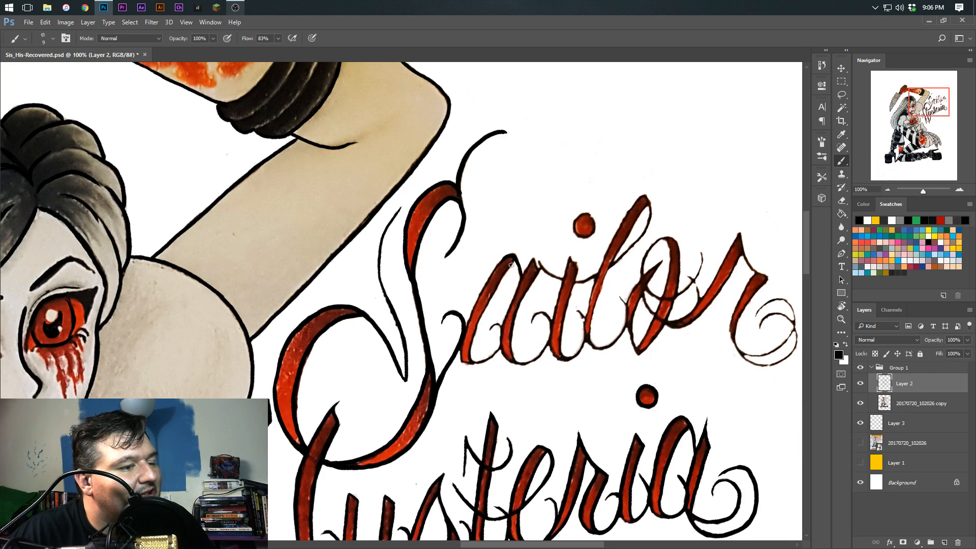
# Outline the first red stem of the a in Sailor, undoing a stray stroke
pyautogui.moveTo(515, 262); pyautogui.dragTo(471, 349)
pyautogui.hotkey('ctrl', 'z')
pyautogui.moveTo(506, 271)
pyautogui.mouseDown()
pyautogui.moveTo(471, 362)
pyautogui.moveTo(497, 348)
pyautogui.moveTo(491, 325)
pyautogui.mouseUp()
pyautogui.press('r')
pyautogui.moveTo(498, 281)
pyautogui.mouseDown()
pyautogui.moveTo(481, 235)
pyautogui.moveTo(471, 292)
pyautogui.moveTo(485, 339)
pyautogui.moveTo(468, 416)
pyautogui.moveTo(355, 386)
pyautogui.mouseUp()
pyautogui.press('r')
pyautogui.press('space')
pyautogui.press('r')
pyautogui.moveTo(438, 251)
pyautogui.mouseDown()
pyautogui.moveTo(483, 192)
pyautogui.moveTo(396, 271)
pyautogui.moveTo(397, 315)
pyautogui.mouseUp()
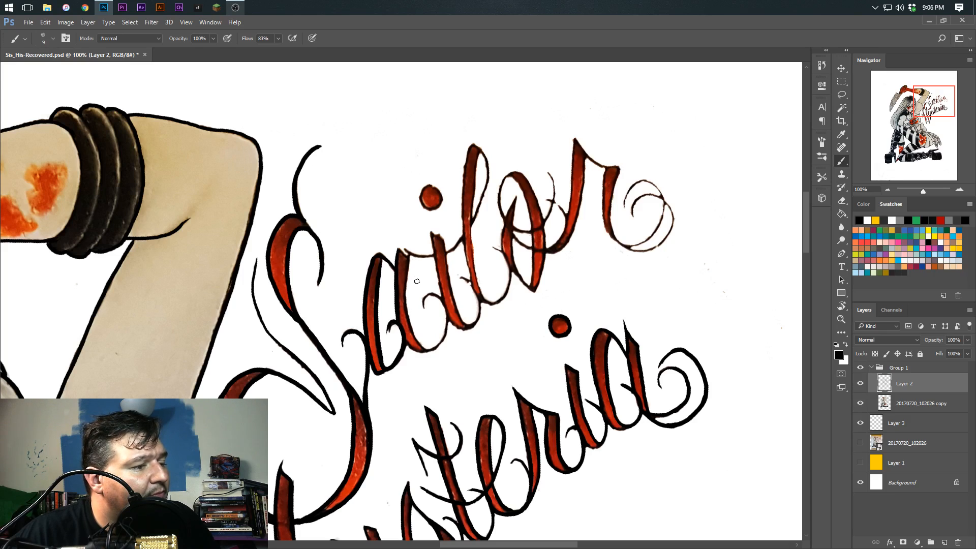
# Outline the second stem of the a in Sailor and ink its lower curve toward the i
pyautogui.moveTo(408, 254)
pyautogui.mouseDown()
pyautogui.moveTo(411, 318)
pyautogui.moveTo(431, 348)
pyautogui.moveTo(447, 325)
pyautogui.moveTo(434, 295)
pyautogui.moveTo(424, 300)
pyautogui.moveTo(443, 279)
pyautogui.mouseUp()
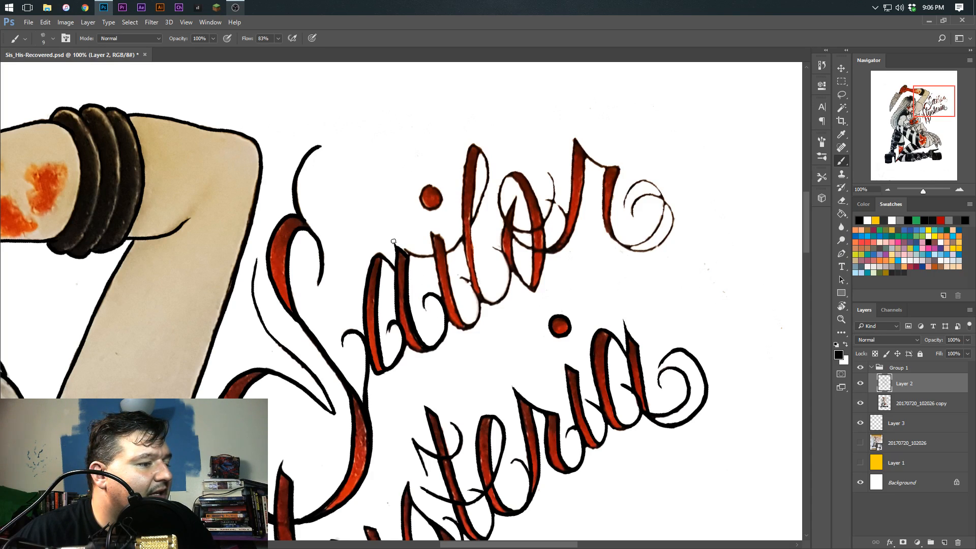
pyautogui.press('r')
pyautogui.moveTo(417, 328)
pyautogui.mouseDown()
pyautogui.moveTo(448, 330)
pyautogui.moveTo(473, 281)
pyautogui.moveTo(460, 272)
pyautogui.moveTo(460, 307)
pyautogui.moveTo(436, 349)
pyautogui.moveTo(386, 358)
pyautogui.mouseUp()
pyautogui.press('r')
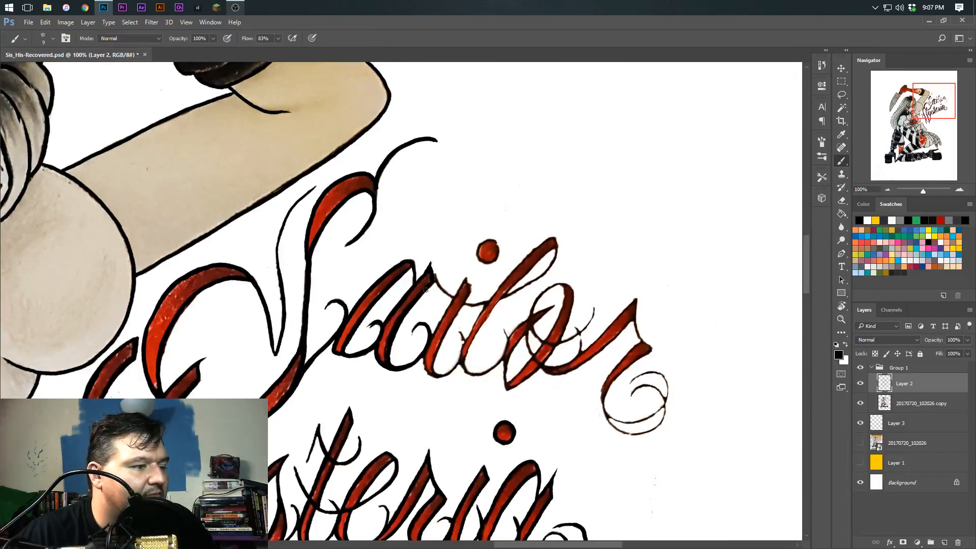
# Outline the dot of the i in Sailor, undoing the first circle and redrawing it
pyautogui.moveTo(494, 246)
pyautogui.mouseDown()
pyautogui.moveTo(482, 264)
pyautogui.moveTo(503, 264)
pyautogui.moveTo(489, 245)
pyautogui.moveTo(480, 258)
pyautogui.moveTo(498, 255)
pyautogui.mouseUp()
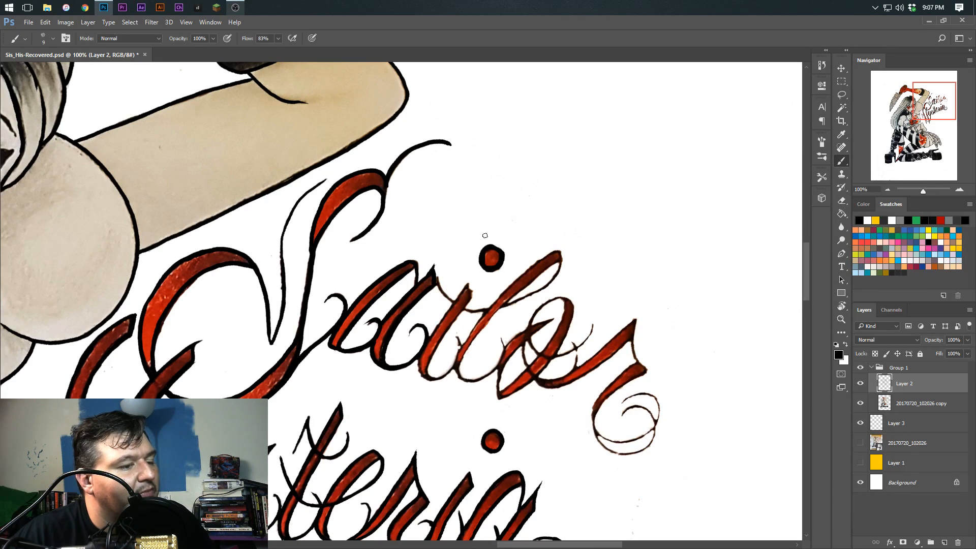
pyautogui.hotkey('ctrl', 'z')
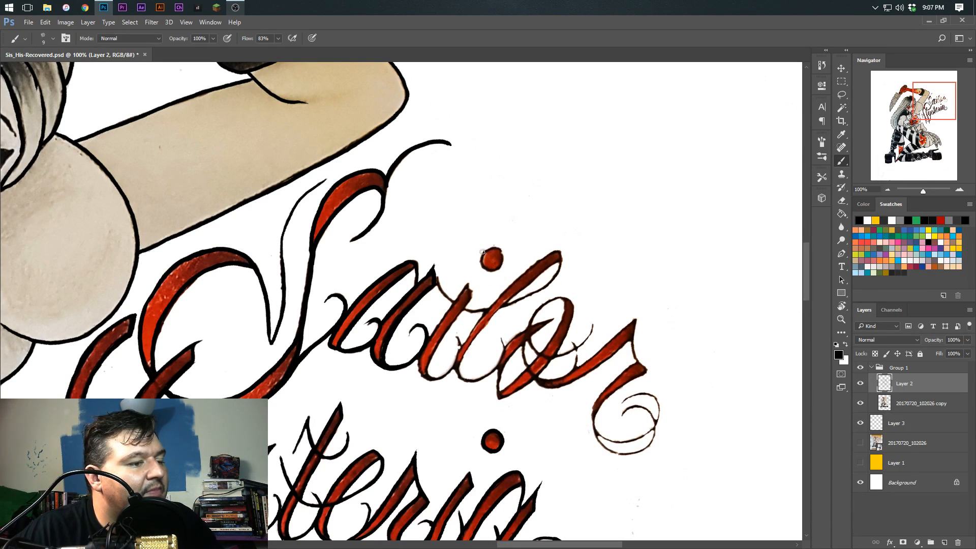
pyautogui.moveTo(498, 247)
pyautogui.mouseDown()
pyautogui.moveTo(485, 270)
pyautogui.moveTo(500, 267)
pyautogui.moveTo(502, 250)
pyautogui.moveTo(489, 247)
pyautogui.moveTo(497, 247)
pyautogui.moveTo(489, 267)
pyautogui.moveTo(454, 256)
pyautogui.moveTo(459, 235)
pyautogui.moveTo(510, 208)
pyautogui.moveTo(471, 332)
pyautogui.moveTo(436, 206)
pyautogui.moveTo(447, 296)
pyautogui.moveTo(471, 306)
pyautogui.moveTo(477, 279)
pyautogui.moveTo(450, 250)
pyautogui.moveTo(435, 205)
pyautogui.moveTo(447, 216)
pyautogui.moveTo(468, 308)
pyautogui.mouseUp()
# Outline the stem of the i in Sailor and ink its connecting curves, undoing a stray stroke
pyautogui.press('r')
# Outline the tall stem and loop of the l in Sailor, redrawing the long edge stroke
pyautogui.press('r')
pyautogui.moveTo(454, 265); pyautogui.dragTo(447, 331)
pyautogui.moveTo(442, 297)
pyautogui.mouseDown()
pyautogui.moveTo(467, 235)
pyautogui.moveTo(478, 268)
pyautogui.moveTo(469, 270)
pyautogui.moveTo(488, 234)
pyautogui.moveTo(489, 203)
pyautogui.moveTo(469, 205)
pyautogui.moveTo(465, 223)
pyautogui.moveTo(459, 292)
pyautogui.moveTo(470, 330)
pyautogui.mouseUp()
pyautogui.hotkey('ctrl', 'z')
pyautogui.moveTo(482, 189)
pyautogui.mouseDown()
pyautogui.moveTo(460, 282)
pyautogui.moveTo(473, 347)
pyautogui.mouseUp()
pyautogui.moveTo(481, 203)
pyautogui.mouseDown()
pyautogui.moveTo(472, 295)
pyautogui.moveTo(480, 351)
pyautogui.mouseUp()
pyautogui.hotkey('ctrl', 'z')
pyautogui.moveTo(482, 201)
pyautogui.mouseDown()
pyautogui.moveTo(470, 272)
pyautogui.moveTo(476, 346)
pyautogui.moveTo(432, 326)
pyautogui.moveTo(430, 308)
pyautogui.moveTo(473, 334)
pyautogui.moveTo(458, 355)
pyautogui.moveTo(435, 360)
pyautogui.moveTo(430, 344)
pyautogui.mouseUp()
pyautogui.press('r')
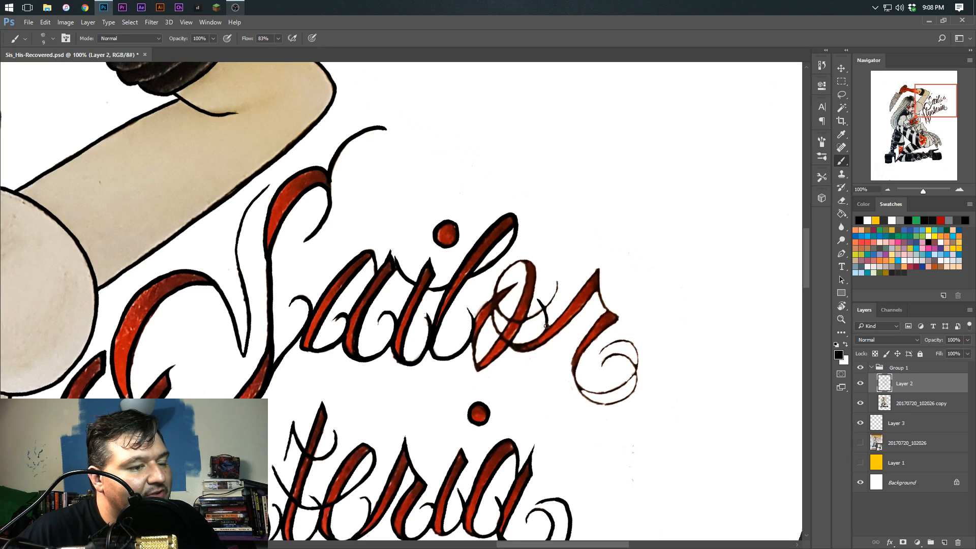
# Ink the curved tick beside the o in Sailor and start the o's outline, undoing a misplaced stroke
pyautogui.moveTo(468, 306); pyautogui.dragTo(512, 264)
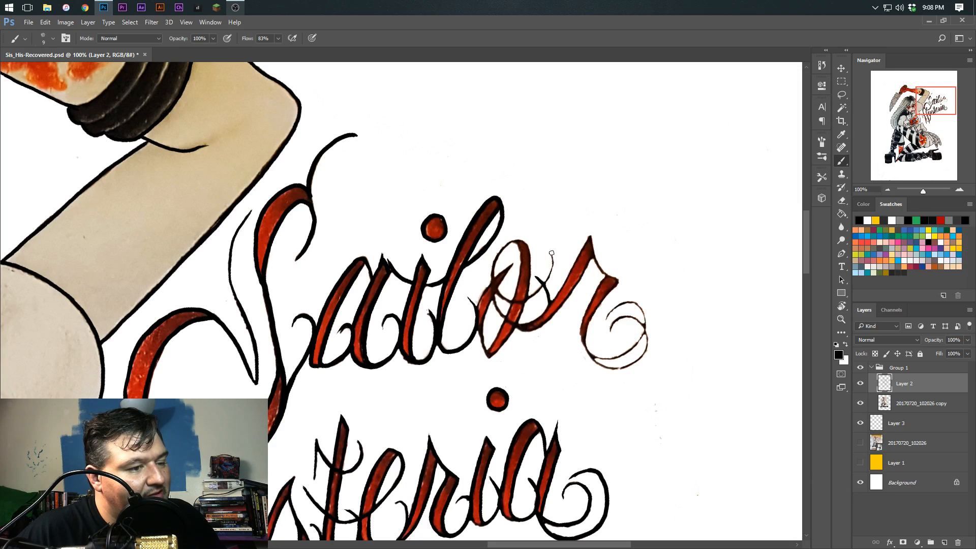
pyautogui.moveTo(551, 261)
pyautogui.mouseDown()
pyautogui.moveTo(541, 285)
pyautogui.moveTo(525, 297)
pyautogui.moveTo(507, 293)
pyautogui.mouseUp()
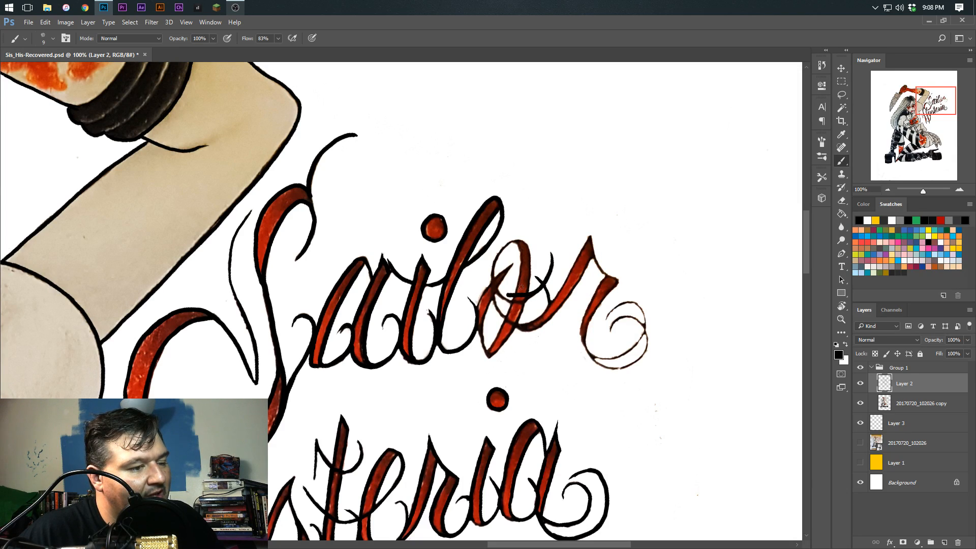
pyautogui.hotkey('ctrl', 'z')
pyautogui.moveTo(550, 248)
pyautogui.mouseDown()
pyautogui.moveTo(536, 292)
pyautogui.moveTo(516, 299)
pyautogui.moveTo(496, 289)
pyautogui.moveTo(495, 263)
pyautogui.moveTo(504, 250)
pyautogui.moveTo(516, 325)
pyautogui.moveTo(490, 358)
pyautogui.mouseUp()
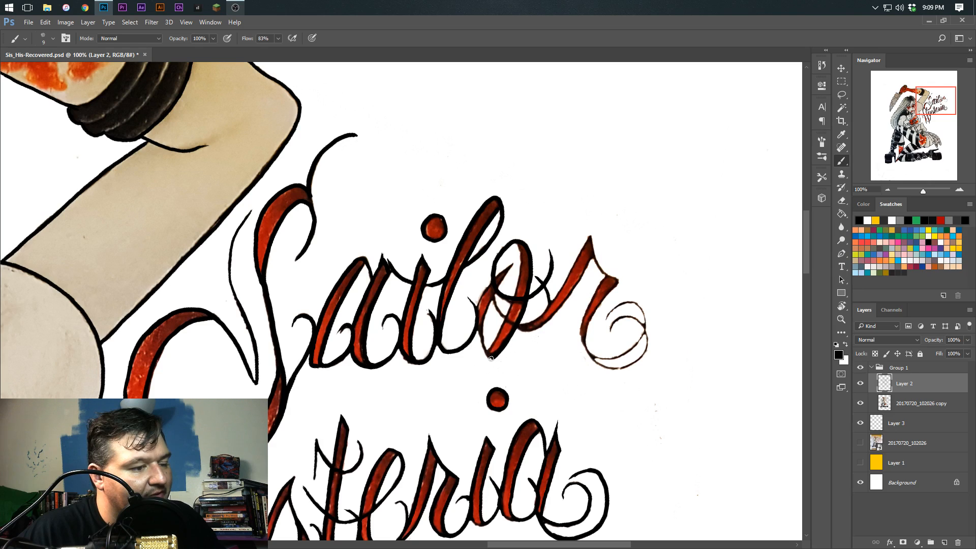
# Complete the o in Sailor by inking its inner edges, left loop and lower point
pyautogui.moveTo(512, 263)
pyautogui.mouseDown()
pyautogui.moveTo(481, 301)
pyautogui.moveTo(486, 354)
pyautogui.mouseUp()
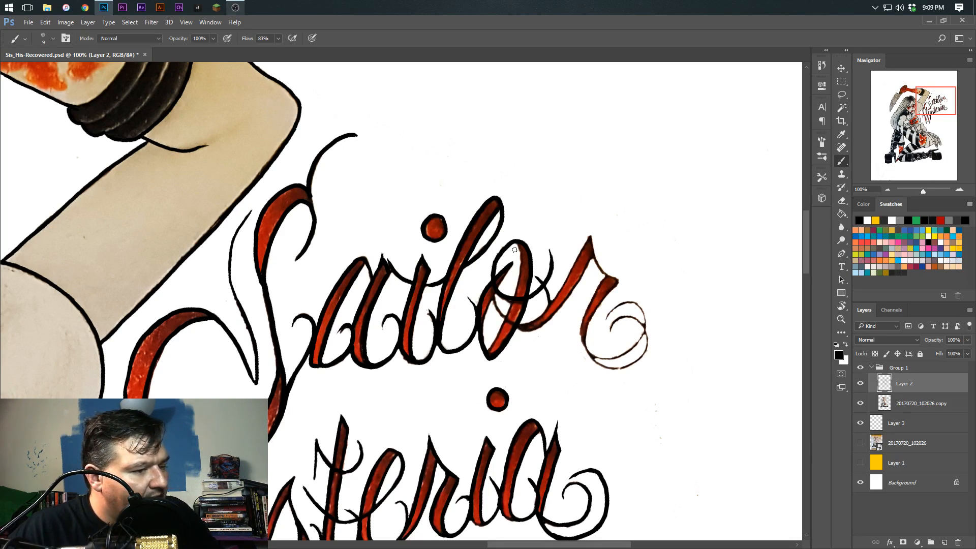
pyautogui.moveTo(513, 262)
pyautogui.mouseDown()
pyautogui.moveTo(486, 313)
pyautogui.moveTo(494, 310)
pyautogui.mouseUp()
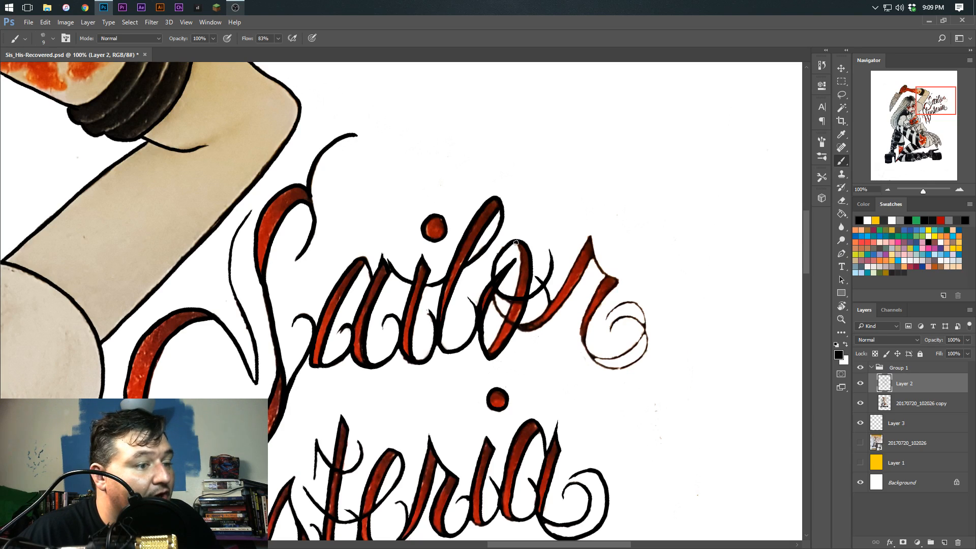
pyautogui.moveTo(509, 305); pyautogui.dragTo(487, 348)
pyautogui.moveTo(493, 290); pyautogui.dragTo(499, 314)
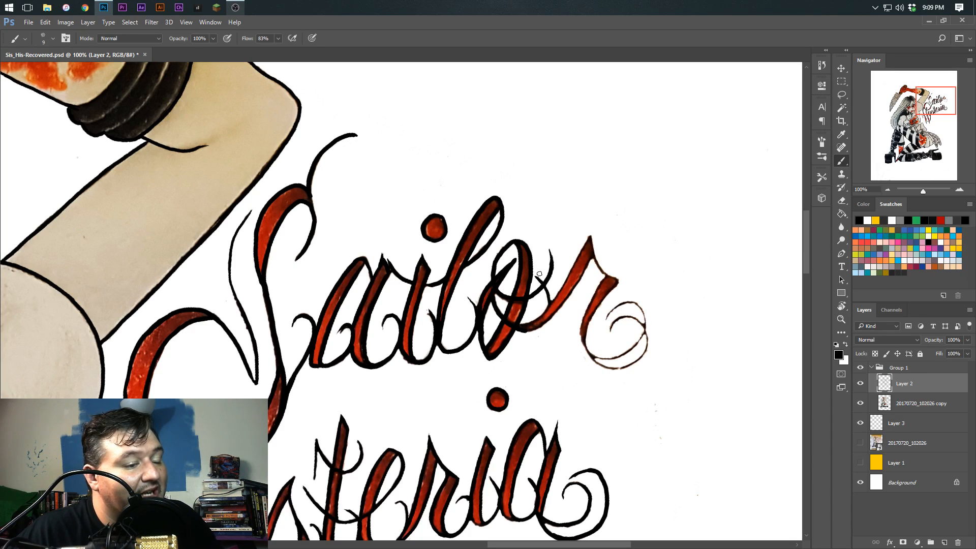
pyautogui.moveTo(506, 324); pyautogui.dragTo(501, 349)
# Outline the upstroke and the red stem of the r in Sailor
pyautogui.moveTo(527, 190)
pyautogui.mouseDown()
pyautogui.moveTo(531, 239)
pyautogui.moveTo(507, 229)
pyautogui.moveTo(524, 316)
pyautogui.mouseUp()
pyautogui.moveTo(524, 228); pyautogui.dragTo(528, 323)
pyautogui.moveTo(471, 253); pyautogui.dragTo(479, 320)
pyautogui.moveTo(534, 294); pyautogui.dragTo(483, 201)
# Ink the double spiral tail of the r in Sailor
pyautogui.moveTo(509, 221)
pyautogui.mouseDown()
pyautogui.moveTo(533, 261)
pyautogui.moveTo(497, 288)
pyautogui.moveTo(507, 306)
pyautogui.moveTo(472, 278)
pyautogui.moveTo(495, 241)
pyautogui.moveTo(471, 273)
pyautogui.moveTo(477, 303)
pyautogui.moveTo(451, 200)
pyautogui.moveTo(312, 260)
pyautogui.mouseUp()
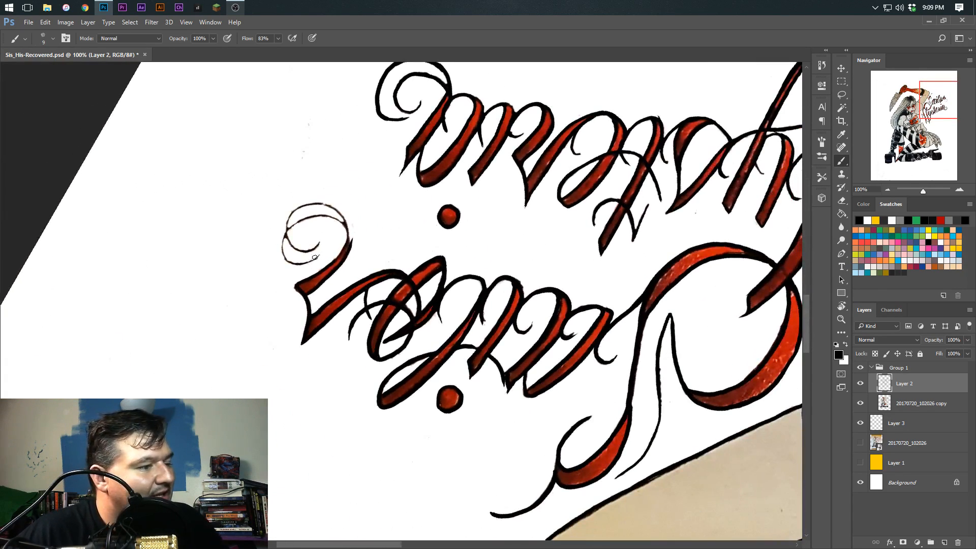
pyautogui.moveTo(344, 215); pyautogui.dragTo(348, 249)
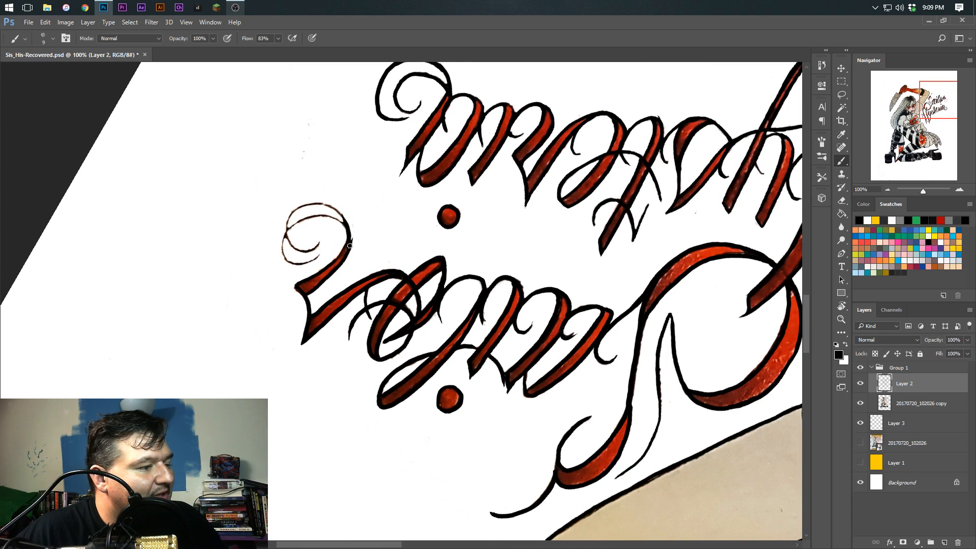
pyautogui.moveTo(321, 220)
pyautogui.mouseDown()
pyautogui.moveTo(335, 205)
pyautogui.moveTo(436, 196)
pyautogui.moveTo(531, 246)
pyautogui.mouseUp()
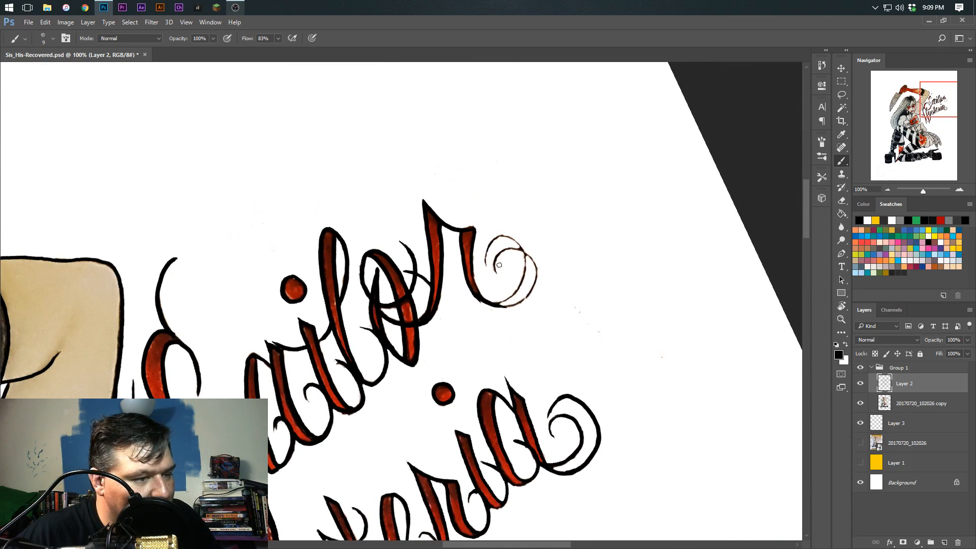
pyautogui.moveTo(502, 253)
pyautogui.mouseDown()
pyautogui.moveTo(527, 255)
pyautogui.moveTo(535, 280)
pyautogui.moveTo(519, 300)
pyautogui.moveTo(489, 304)
pyautogui.moveTo(523, 277)
pyautogui.moveTo(515, 240)
pyautogui.moveTo(488, 245)
pyautogui.moveTo(493, 272)
pyautogui.mouseUp()
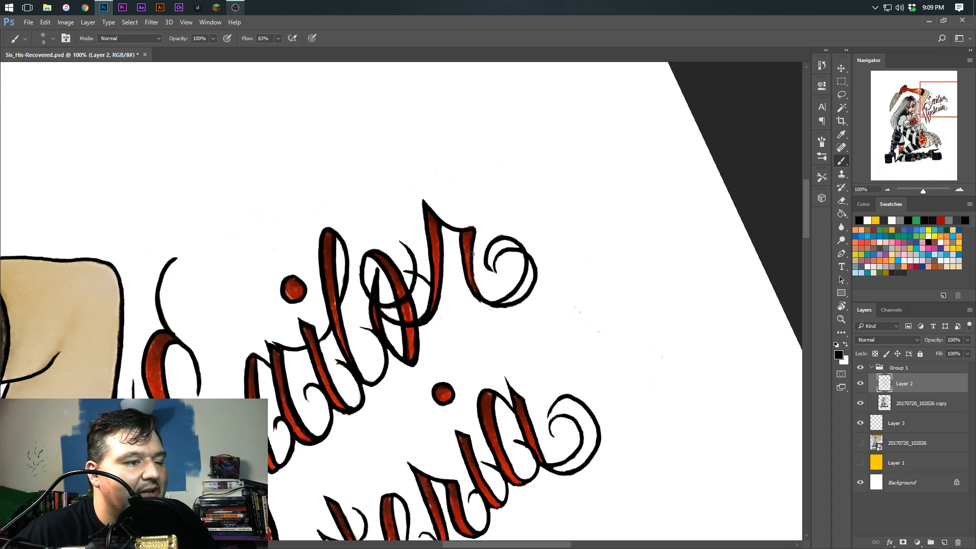
# Retouch the r's tail loop in Sailor and hide the 20170720_102026 copy layer to isolate the linework
pyautogui.press('r')
pyautogui.moveTo(512, 196)
pyautogui.mouseDown()
pyautogui.moveTo(536, 227)
pyautogui.moveTo(444, 360)
pyautogui.mouseUp()
pyautogui.hotkey('ctrl', 'z')
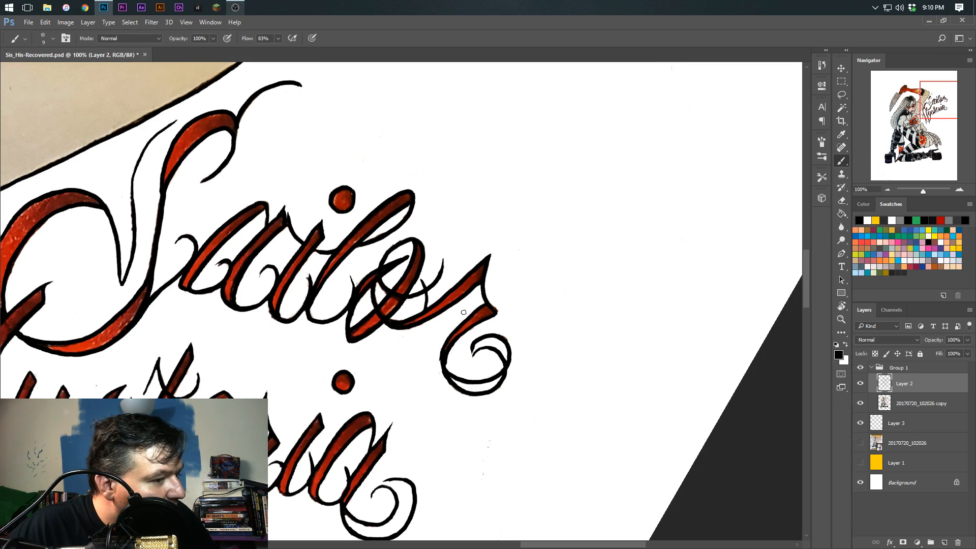
pyautogui.moveTo(420, 325); pyautogui.dragTo(403, 280)
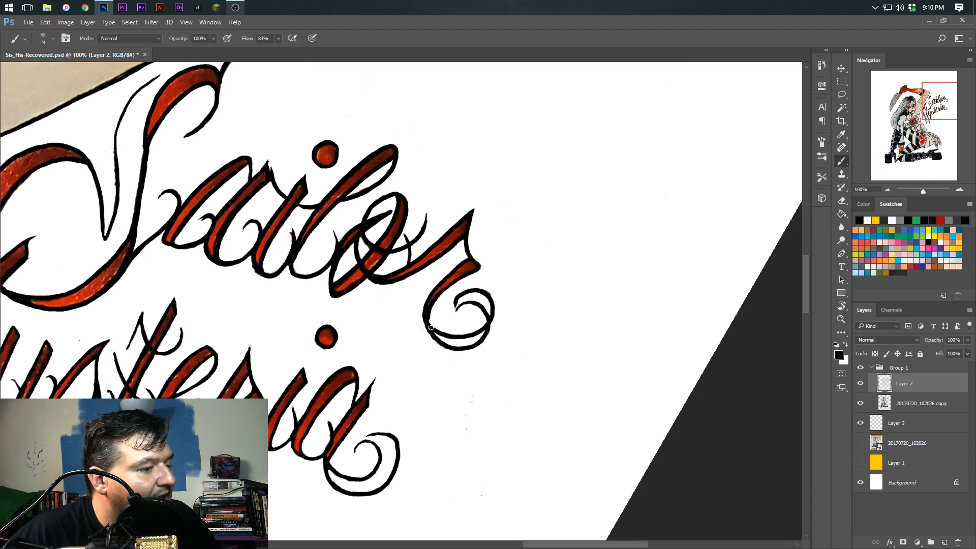
pyautogui.moveTo(366, 324)
pyautogui.mouseDown()
pyautogui.moveTo(362, 353)
pyautogui.moveTo(389, 342)
pyautogui.moveTo(760, 427)
pyautogui.mouseUp()
pyautogui.click(860, 403)
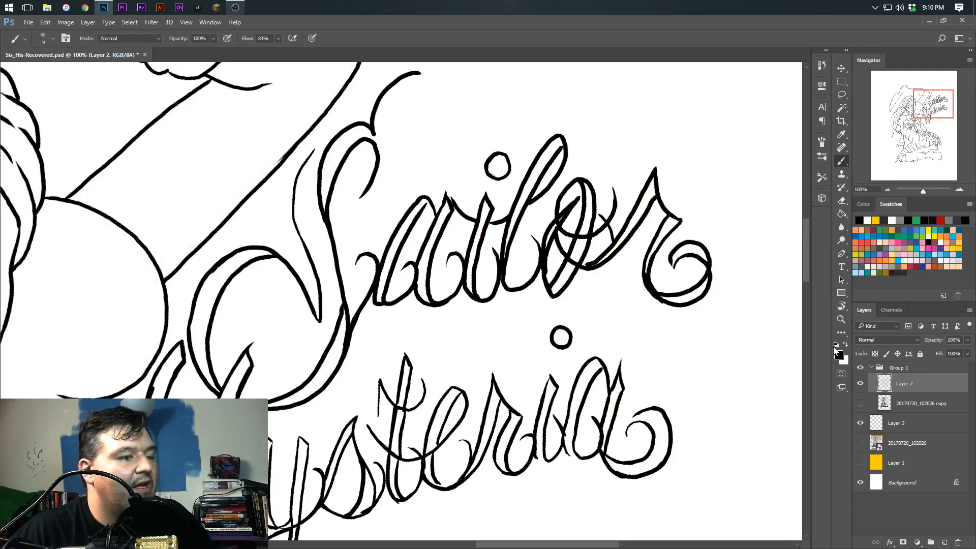
# Toggle the 20170720_102026 copy layer to compare the Sailor lettering with and without the scan, leaving the layer shown
pyautogui.click(860, 404)
pyautogui.click(859, 404)
pyautogui.click(860, 404)
pyautogui.click(860, 404)
pyautogui.click(860, 405)
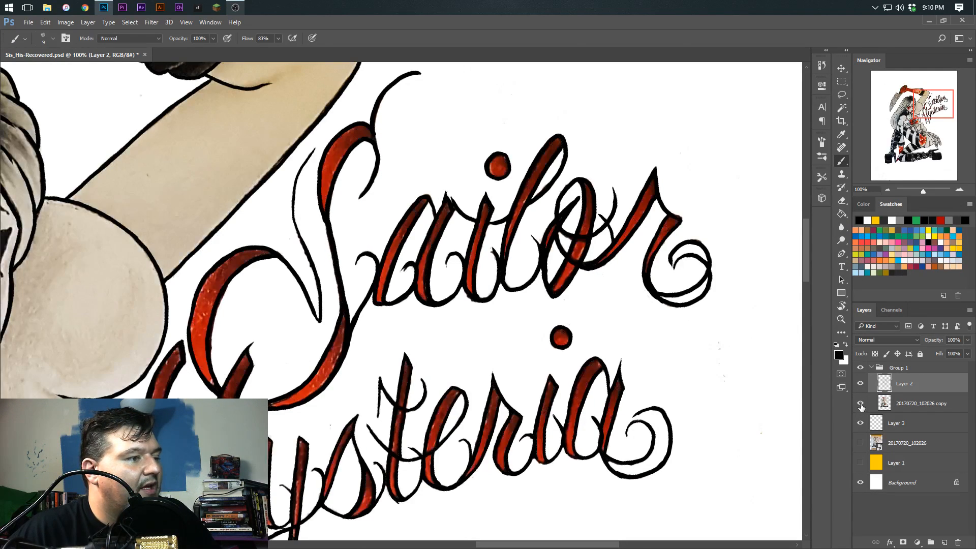
pyautogui.click(859, 406)
pyautogui.click(860, 407)
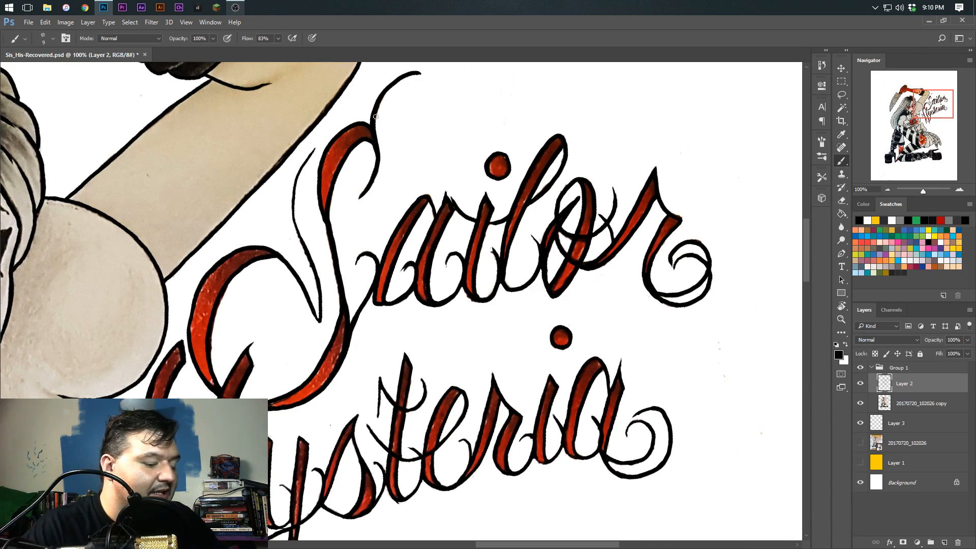
# Examine the whole drawing, toggling the scan copy and Layer 2 to compare the inked linework against the colored scan
pyautogui.hotkey('ctrl', '-')
pyautogui.hotkey('ctrl', '-')
pyautogui.hotkey('ctrl', '-')
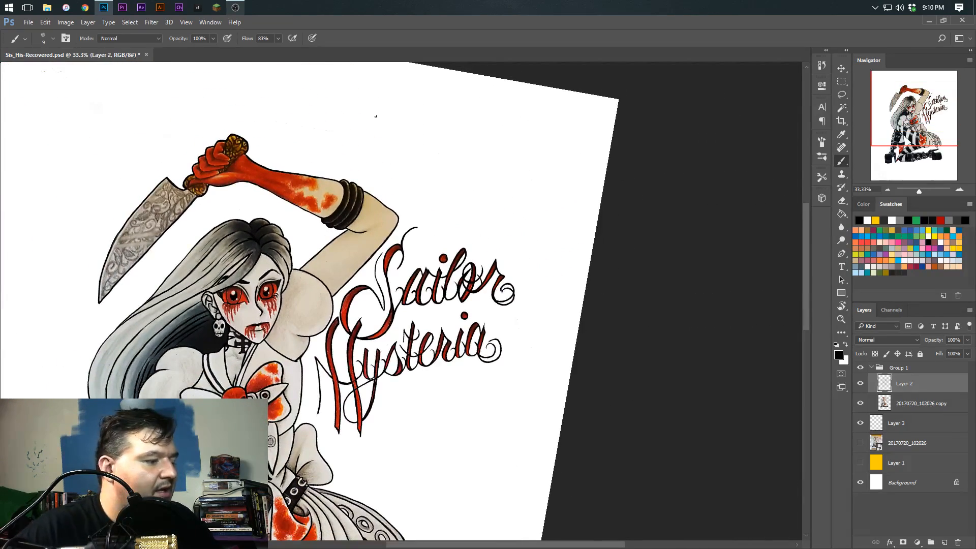
pyautogui.moveTo(212, 395)
pyautogui.mouseDown()
pyautogui.moveTo(364, 392)
pyautogui.moveTo(407, 407)
pyautogui.mouseUp()
pyautogui.press('Escape')
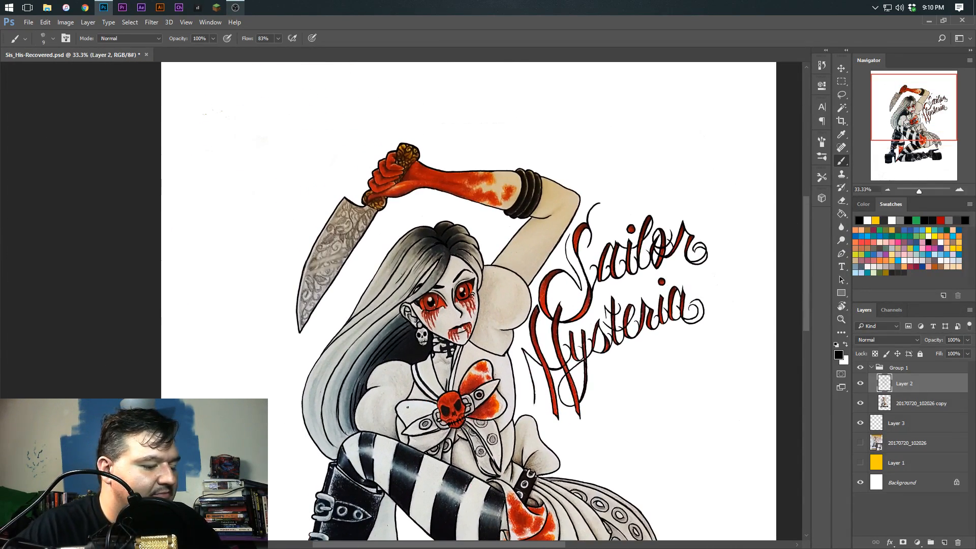
pyautogui.hotkey('ctrl', '-')
pyautogui.hotkey('ctrl', '-')
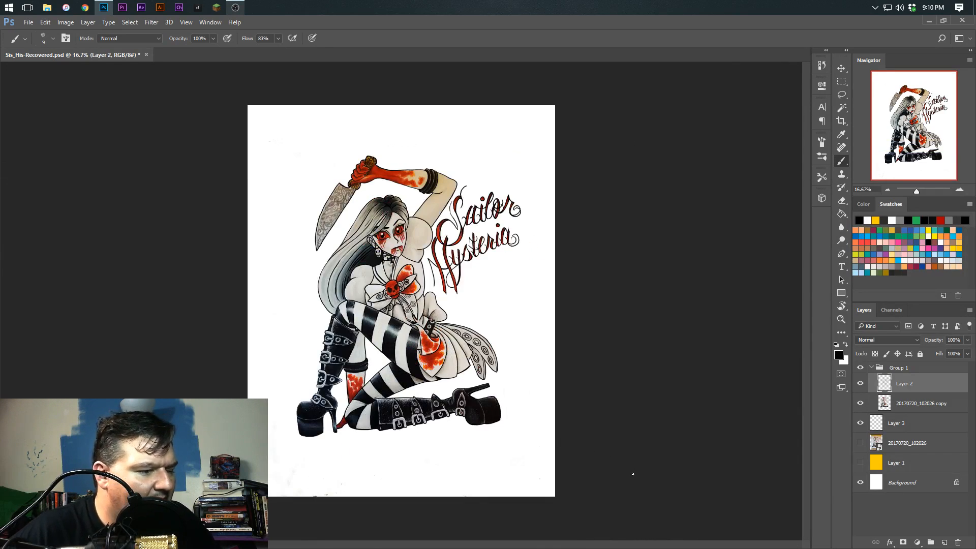
pyautogui.click(860, 403)
pyautogui.click(860, 403)
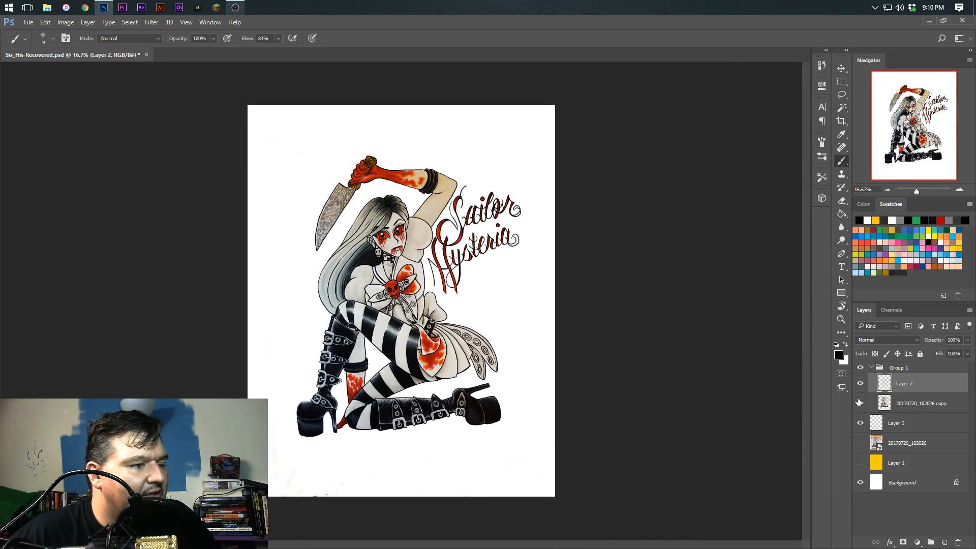
pyautogui.click(860, 403)
pyautogui.click(860, 403)
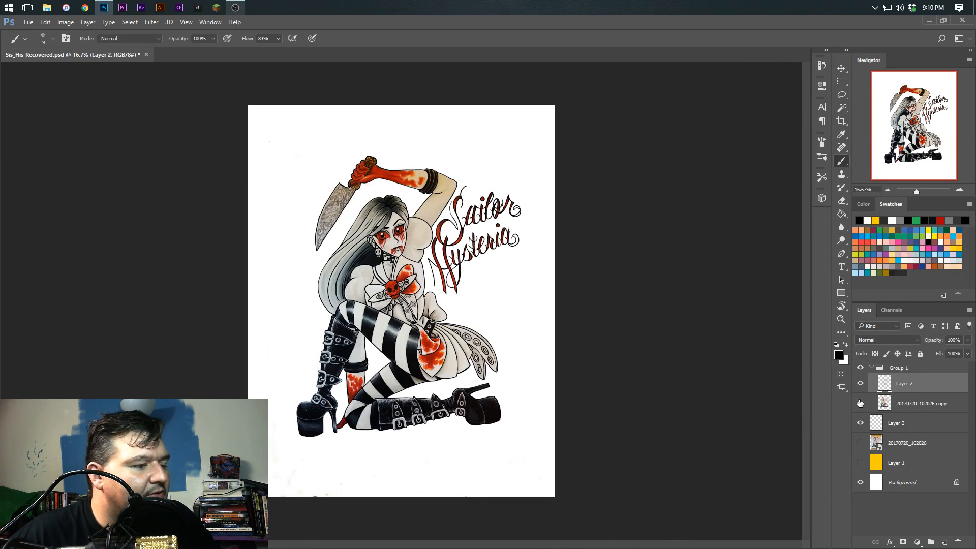
pyautogui.click(860, 387)
pyautogui.click(860, 387)
pyautogui.click(860, 403)
pyautogui.click(859, 403)
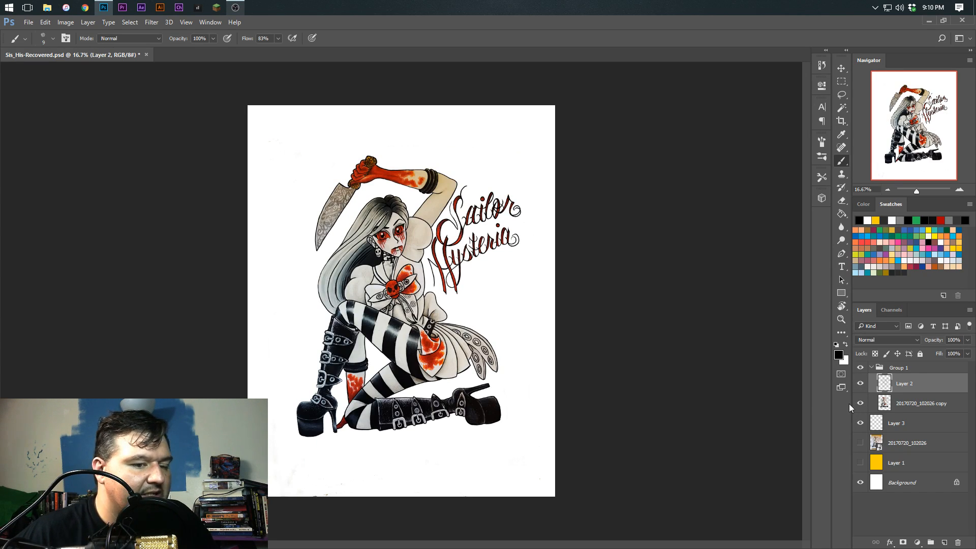
# Ink the outline of the upright boot's shaft and the pointed ends of its buckle straps on Layer 2
pyautogui.hotkey('ctrl', '+')
pyautogui.hotkey('ctrl', '+')
pyautogui.hotkey('ctrl', '+')
pyautogui.moveTo(345, 422); pyautogui.dragTo(433, 280)
pyautogui.hotkey('ctrl', '+')
pyautogui.hotkey('ctrl', '+')
pyautogui.moveTo(338, 424); pyautogui.dragTo(474, 300)
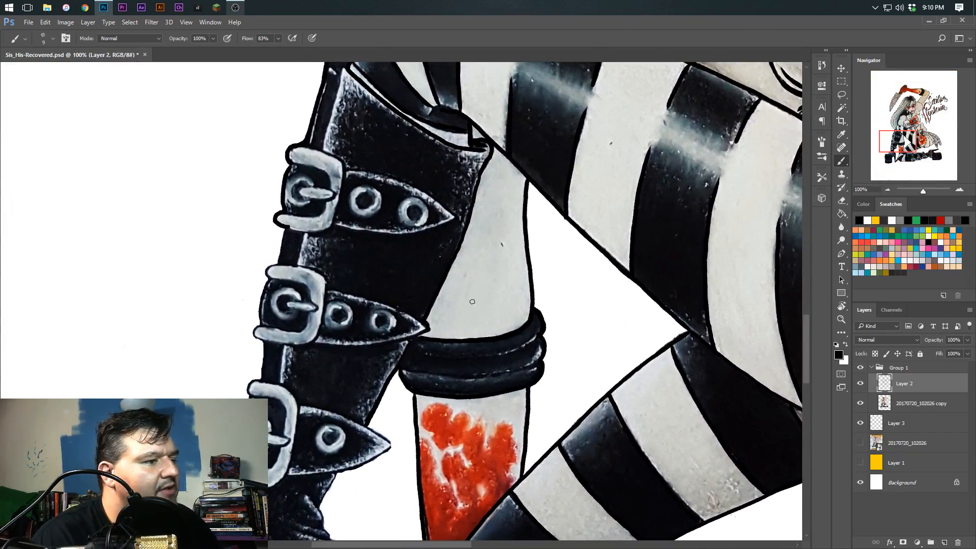
pyautogui.moveTo(342, 416)
pyautogui.mouseDown()
pyautogui.moveTo(320, 405)
pyautogui.moveTo(366, 415)
pyautogui.moveTo(458, 405)
pyautogui.moveTo(559, 362)
pyautogui.moveTo(539, 346)
pyautogui.moveTo(494, 406)
pyautogui.mouseUp()
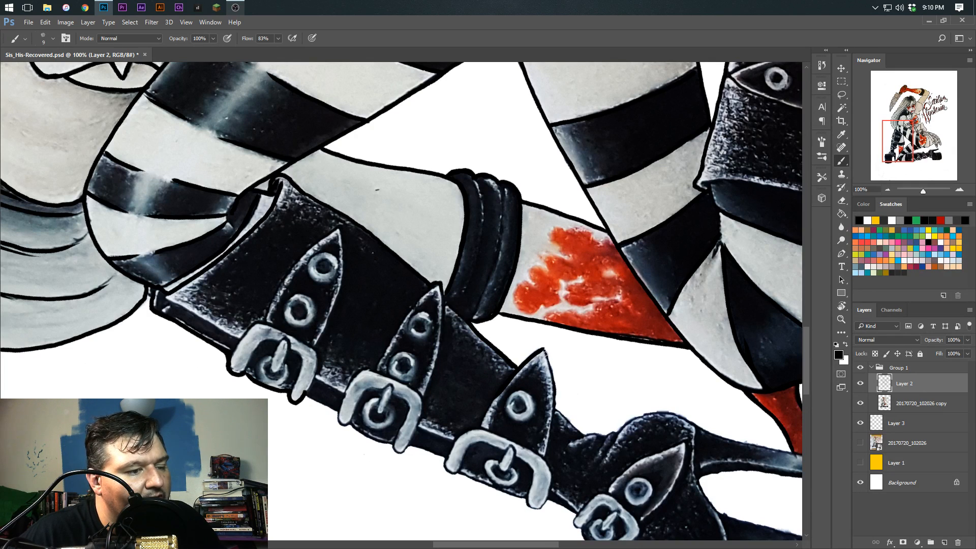
pyautogui.moveTo(543, 348)
pyautogui.mouseDown()
pyautogui.moveTo(554, 406)
pyautogui.moveTo(547, 446)
pyautogui.mouseUp()
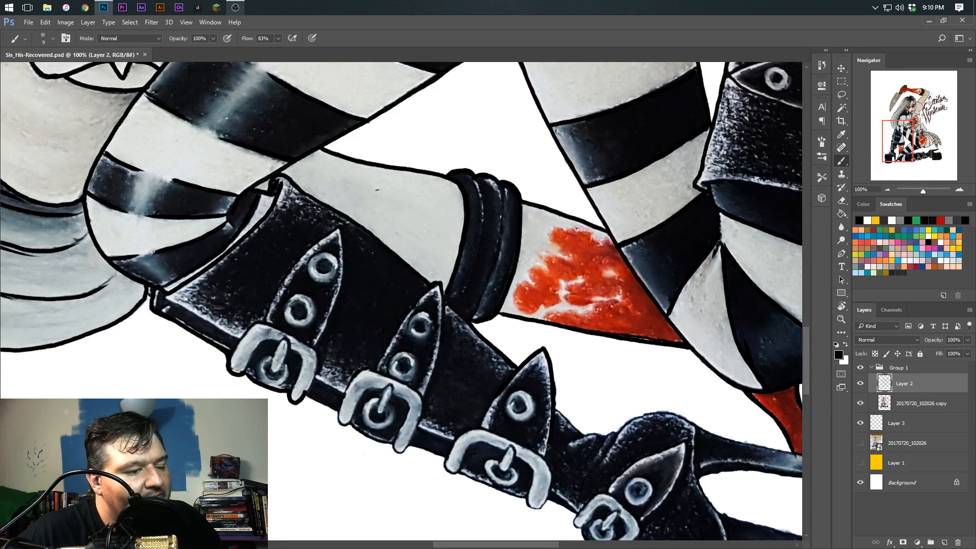
pyautogui.moveTo(516, 268); pyautogui.dragTo(491, 372)
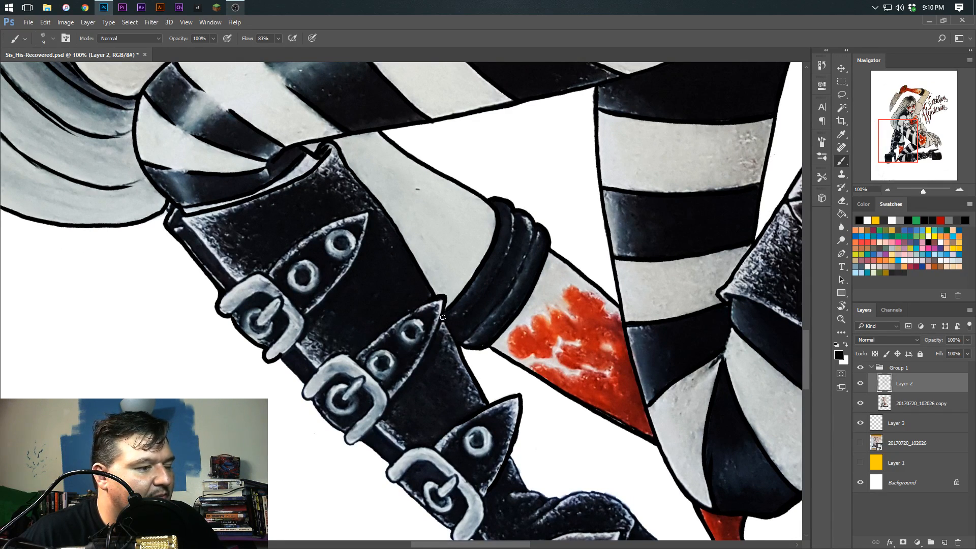
# Ink the upright boot's stiletto heel and the inner edge of its platform sole
pyautogui.moveTo(444, 375); pyautogui.dragTo(409, 282)
pyautogui.moveTo(422, 245); pyautogui.dragTo(419, 282)
pyautogui.press('r')
pyautogui.moveTo(422, 284)
pyautogui.mouseDown()
pyautogui.moveTo(391, 259)
pyautogui.moveTo(402, 314)
pyautogui.moveTo(428, 313)
pyautogui.mouseUp()
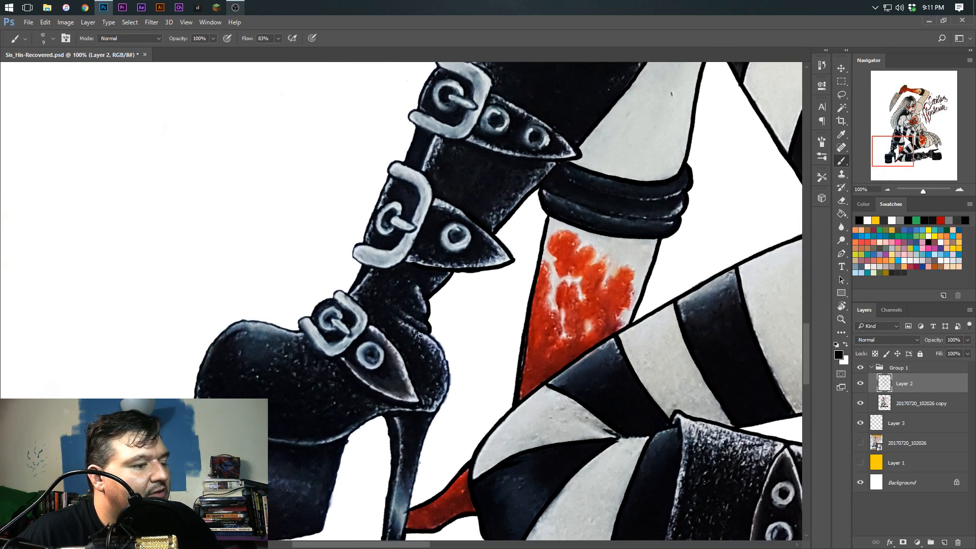
pyautogui.moveTo(408, 353)
pyautogui.mouseDown()
pyautogui.moveTo(348, 176)
pyautogui.moveTo(367, 214)
pyautogui.moveTo(344, 252)
pyautogui.moveTo(344, 288)
pyautogui.moveTo(353, 285)
pyautogui.mouseUp()
pyautogui.moveTo(403, 262); pyautogui.dragTo(381, 303)
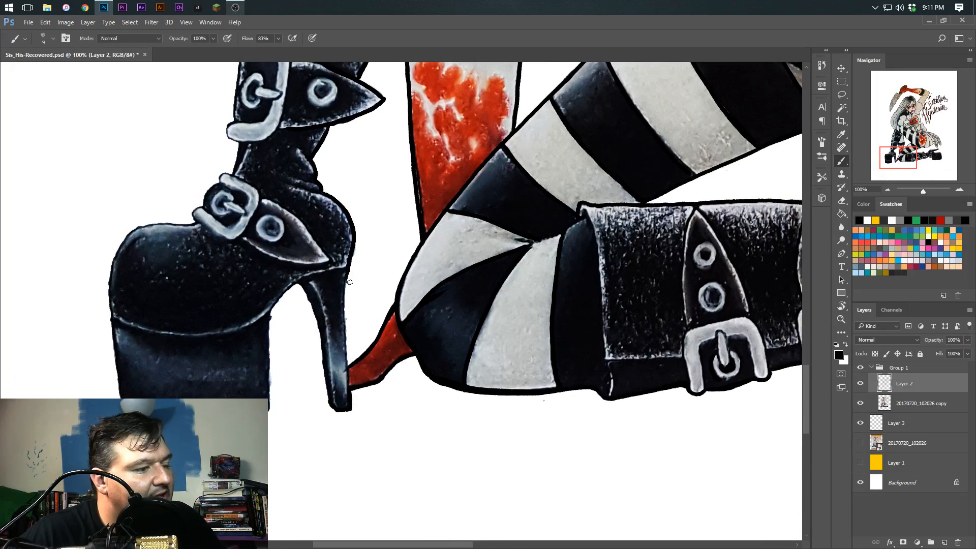
pyautogui.moveTo(347, 272)
pyautogui.mouseDown()
pyautogui.moveTo(347, 393)
pyautogui.moveTo(432, 376)
pyautogui.mouseUp()
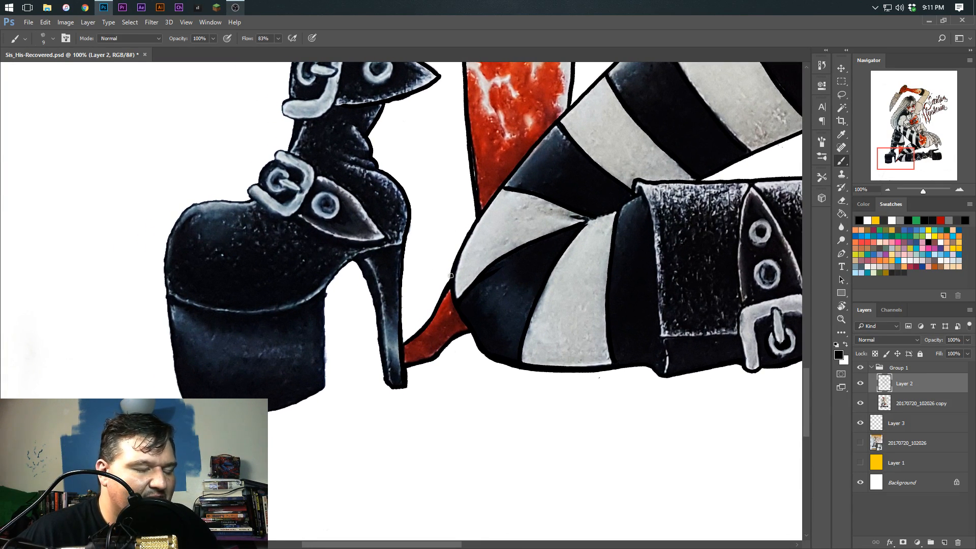
pyautogui.moveTo(361, 363); pyautogui.dragTo(380, 360)
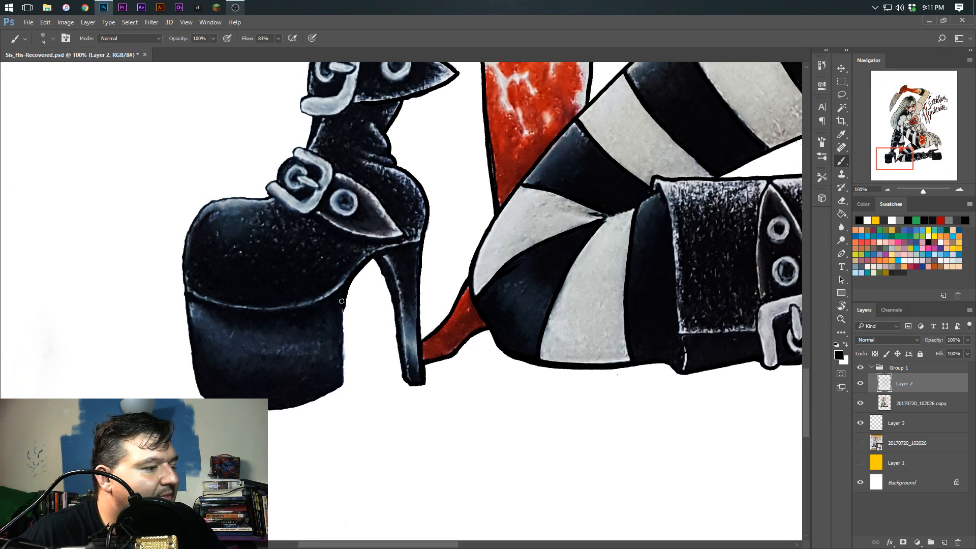
pyautogui.moveTo(343, 309); pyautogui.dragTo(344, 369)
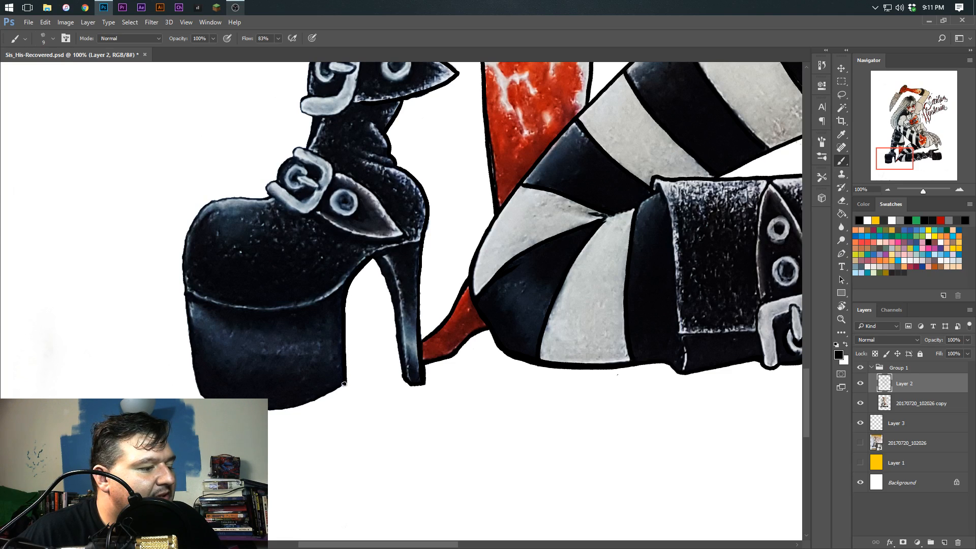
pyautogui.moveTo(372, 259); pyautogui.dragTo(400, 355)
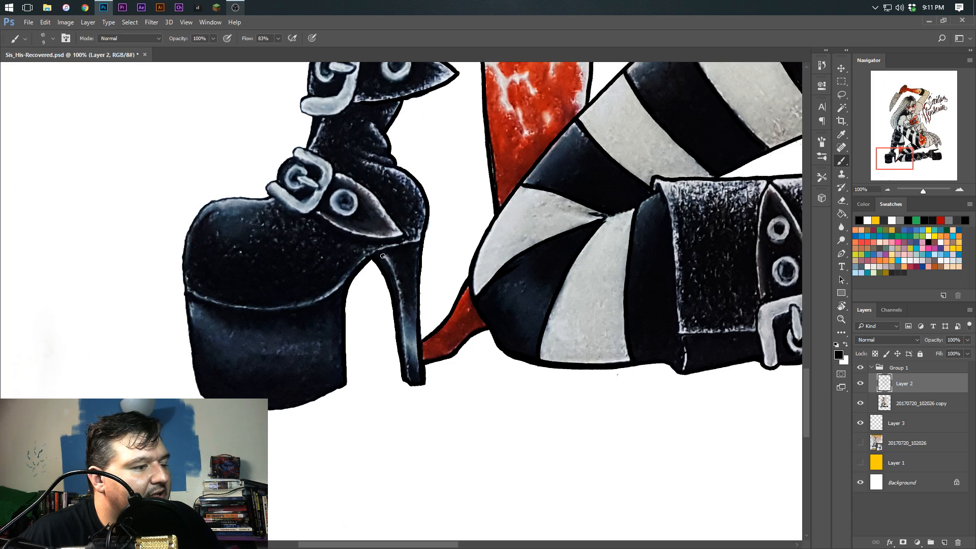
# Ink the front contour of the upright boot around the ankle buckle and toe
pyautogui.moveTo(293, 348)
pyautogui.mouseDown()
pyautogui.moveTo(322, 404)
pyautogui.moveTo(466, 426)
pyautogui.mouseUp()
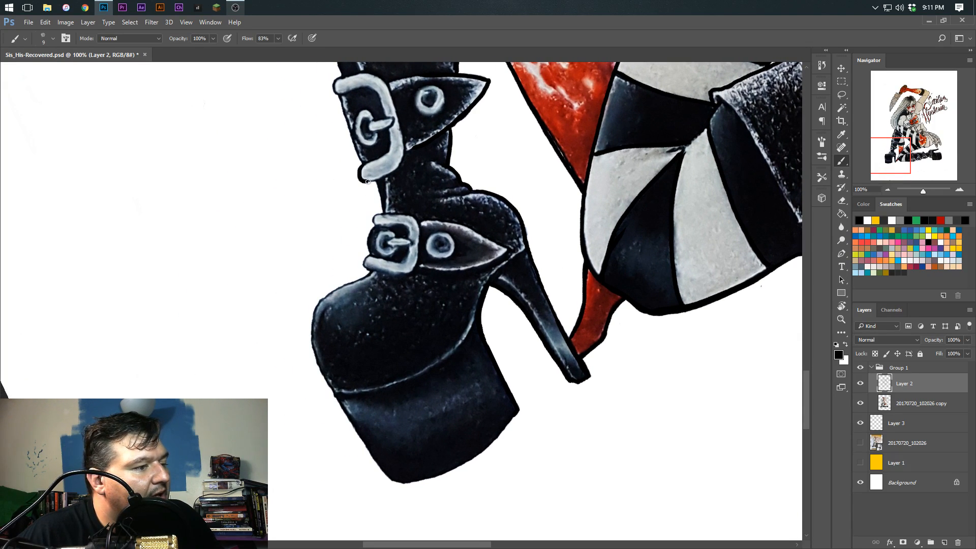
pyautogui.moveTo(376, 185)
pyautogui.mouseDown()
pyautogui.moveTo(384, 213)
pyautogui.moveTo(372, 218)
pyautogui.moveTo(389, 225)
pyautogui.moveTo(369, 251)
pyautogui.mouseUp()
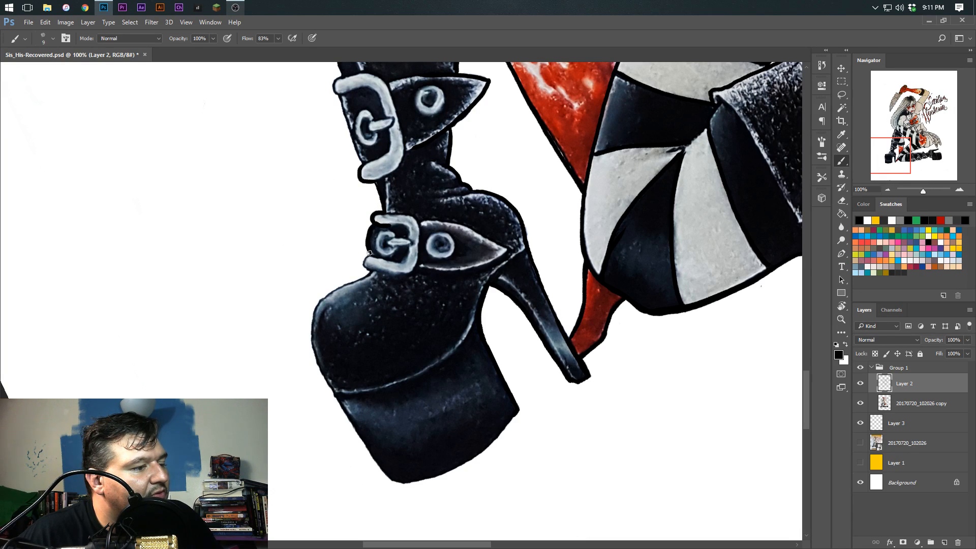
pyautogui.moveTo(330, 313)
pyautogui.mouseDown()
pyautogui.moveTo(346, 352)
pyautogui.moveTo(421, 330)
pyautogui.mouseUp()
pyautogui.moveTo(422, 331); pyautogui.dragTo(430, 324)
pyautogui.moveTo(395, 260)
pyautogui.mouseDown()
pyautogui.moveTo(388, 316)
pyautogui.moveTo(396, 249)
pyautogui.moveTo(353, 261)
pyautogui.moveTo(474, 233)
pyautogui.moveTo(415, 180)
pyautogui.moveTo(443, 253)
pyautogui.moveTo(432, 298)
pyautogui.mouseUp()
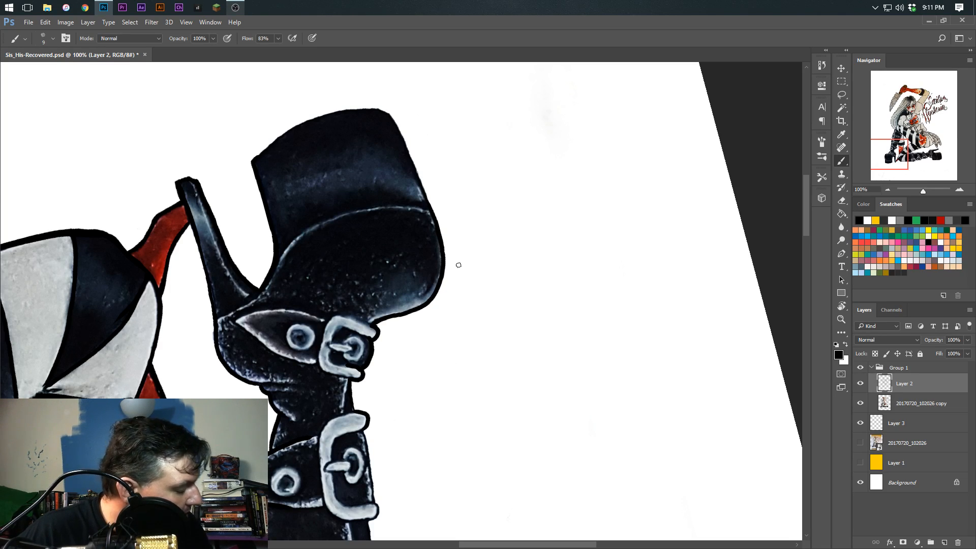
# Ink the outer edge and rounded lower corner of the upright boot's platform sole
pyautogui.scroll(5, 442, 272)
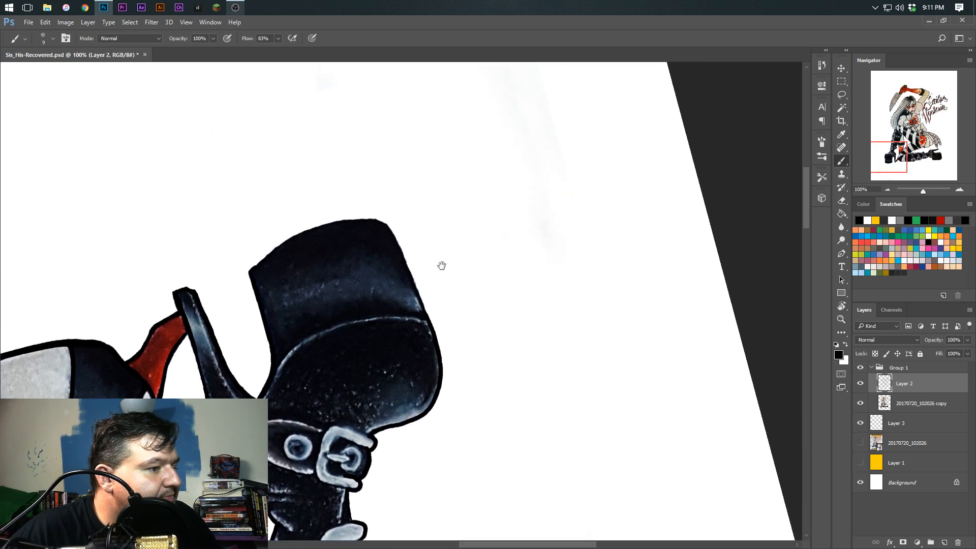
pyautogui.scroll(-3, 385, 314)
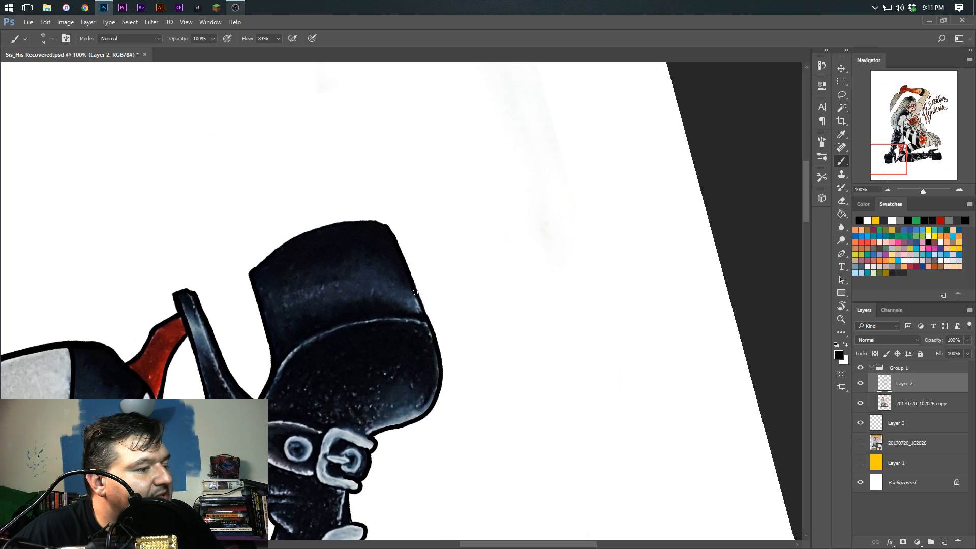
pyautogui.hscroll(-6, 387, 292)
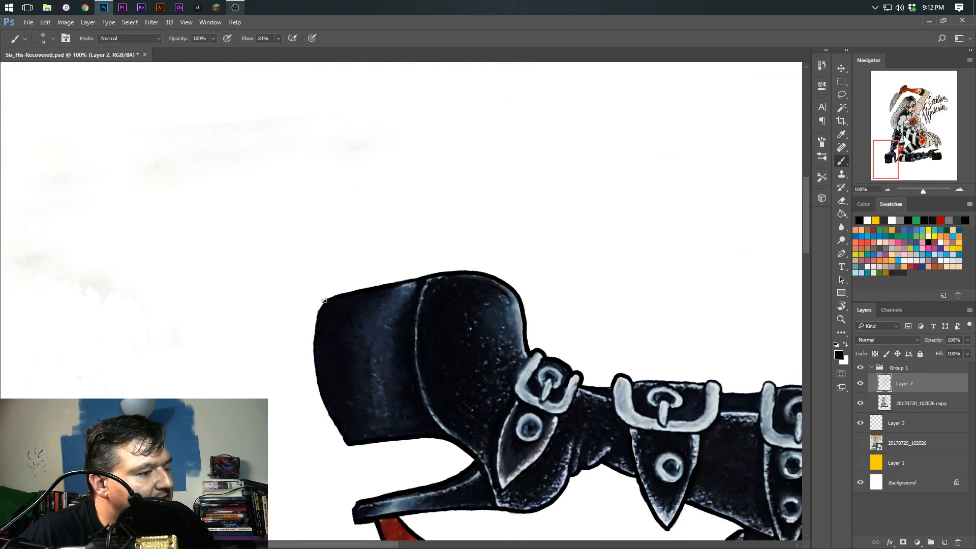
pyautogui.moveTo(321, 309); pyautogui.dragTo(315, 338)
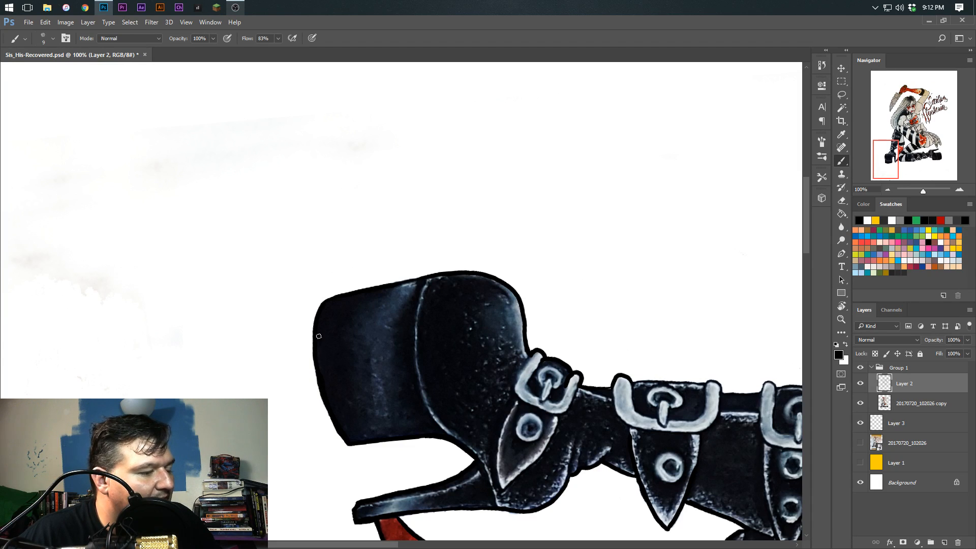
# Erase the brown specks along the page's lower edge on the 20170720_102026 copy layer with a size 45 Eraser
pyautogui.moveTo(285, 379)
pyautogui.mouseDown()
pyautogui.moveTo(342, 364)
pyautogui.moveTo(451, 296)
pyautogui.moveTo(435, 214)
pyautogui.mouseUp()
pyautogui.click(841, 200)
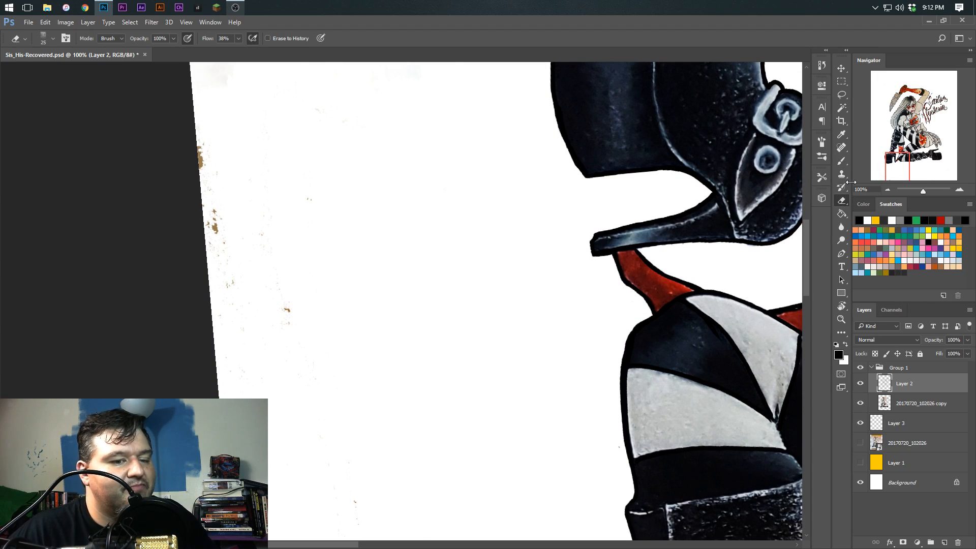
pyautogui.click(900, 403)
pyautogui.press(']')
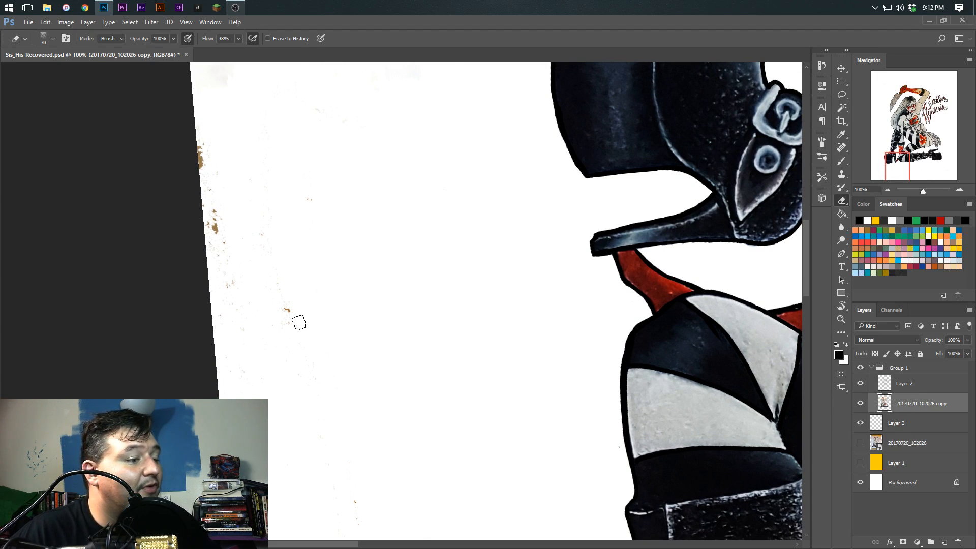
pyautogui.press(']')
pyautogui.press(']')
pyautogui.press(']')
pyautogui.moveTo(295, 177)
pyautogui.mouseDown()
pyautogui.moveTo(244, 225)
pyautogui.moveTo(209, 179)
pyautogui.moveTo(204, 141)
pyautogui.moveTo(187, 128)
pyautogui.moveTo(218, 98)
pyautogui.mouseUp()
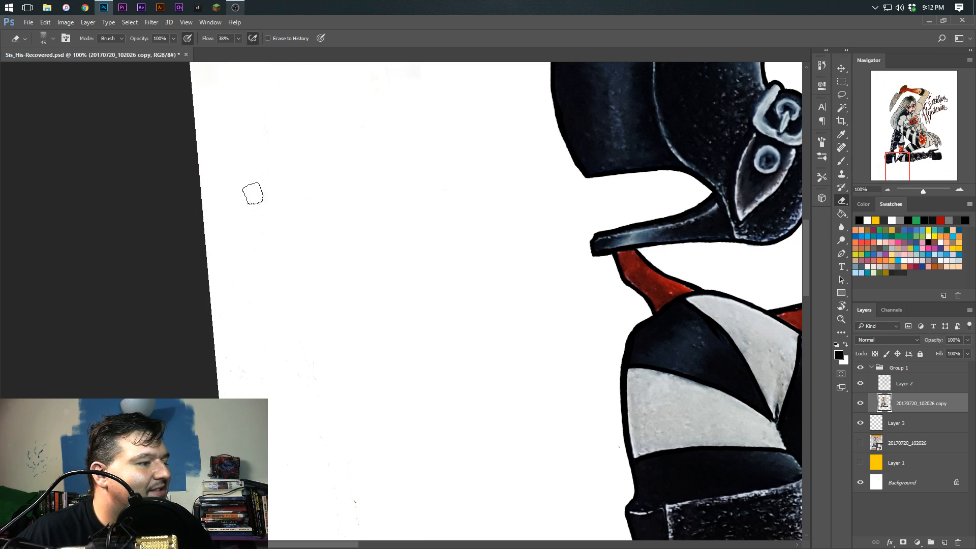
pyautogui.moveTo(298, 333)
pyautogui.mouseDown()
pyautogui.moveTo(238, 168)
pyautogui.moveTo(325, 291)
pyautogui.moveTo(330, 178)
pyautogui.mouseUp()
pyautogui.moveTo(303, 268); pyautogui.dragTo(259, 220)
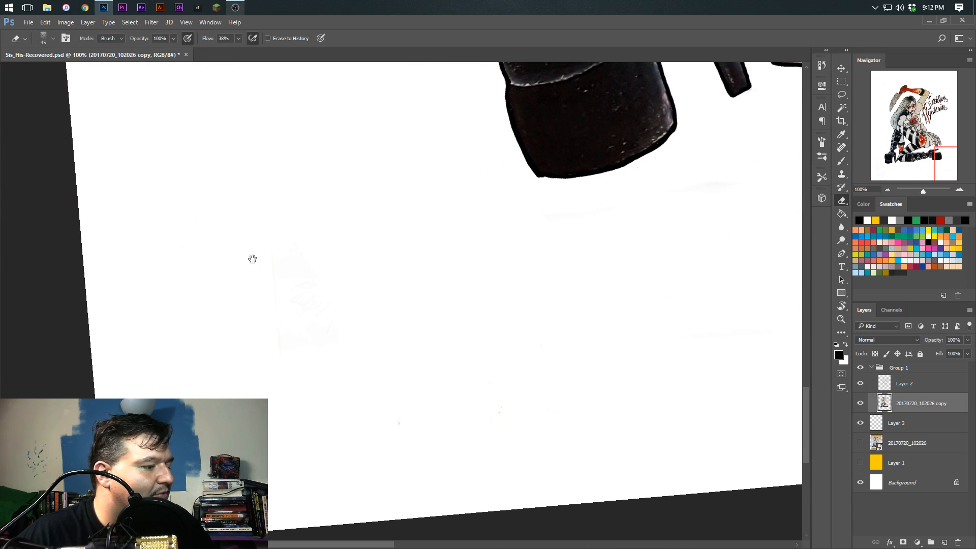
# Erase the stray marks and faint smudges in the blank page margins around the figure
pyautogui.moveTo(178, 201); pyautogui.dragTo(237, 386)
pyautogui.moveTo(223, 147); pyautogui.dragTo(235, 361)
pyautogui.moveTo(153, 101); pyautogui.dragTo(233, 347)
pyautogui.moveTo(254, 130); pyautogui.dragTo(219, 363)
pyautogui.moveTo(600, 407); pyautogui.dragTo(272, 309)
pyautogui.moveTo(346, 211); pyautogui.dragTo(215, 275)
pyautogui.moveTo(585, 351); pyautogui.dragTo(158, 301)
pyautogui.moveTo(540, 189); pyautogui.dragTo(157, 246)
pyautogui.moveTo(590, 429); pyautogui.dragTo(276, 342)
pyautogui.moveTo(276, 186); pyautogui.dragTo(299, 309)
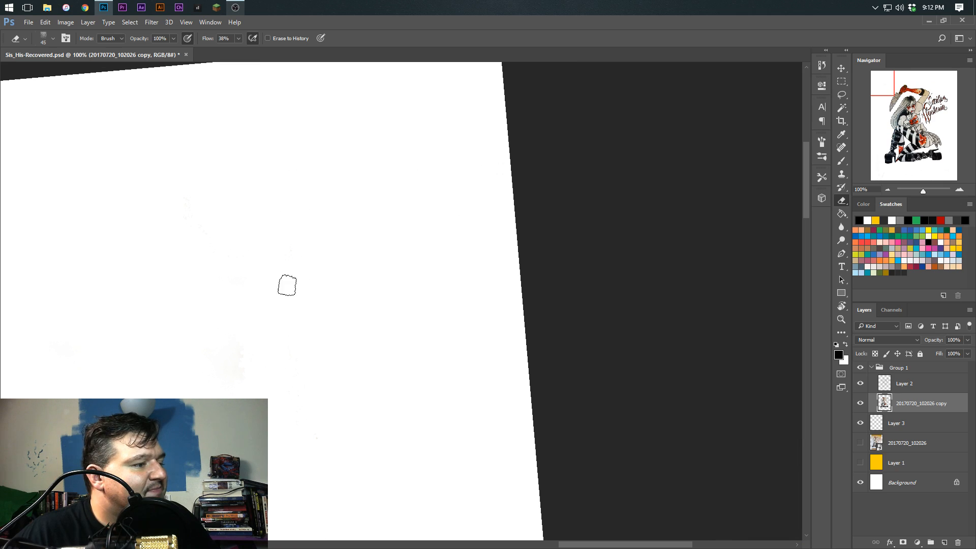
pyautogui.moveTo(264, 383)
pyautogui.mouseDown()
pyautogui.moveTo(309, 342)
pyautogui.moveTo(310, 168)
pyautogui.mouseUp()
pyautogui.moveTo(349, 414); pyautogui.dragTo(344, 203)
pyautogui.moveTo(349, 381)
pyautogui.mouseDown()
pyautogui.moveTo(355, 252)
pyautogui.moveTo(382, 164)
pyautogui.mouseUp()
pyautogui.moveTo(364, 355)
pyautogui.mouseDown()
pyautogui.moveTo(401, 502)
pyautogui.moveTo(395, 309)
pyautogui.moveTo(346, 327)
pyautogui.moveTo(377, 346)
pyautogui.moveTo(274, 415)
pyautogui.moveTo(475, 391)
pyautogui.moveTo(362, 365)
pyautogui.moveTo(342, 416)
pyautogui.moveTo(373, 470)
pyautogui.moveTo(346, 459)
pyautogui.moveTo(351, 468)
pyautogui.moveTo(410, 447)
pyautogui.moveTo(322, 405)
pyautogui.moveTo(313, 413)
pyautogui.moveTo(437, 377)
pyautogui.moveTo(558, 377)
pyautogui.moveTo(324, 453)
pyautogui.moveTo(323, 532)
pyautogui.moveTo(356, 509)
pyautogui.moveTo(349, 408)
pyautogui.mouseUp()
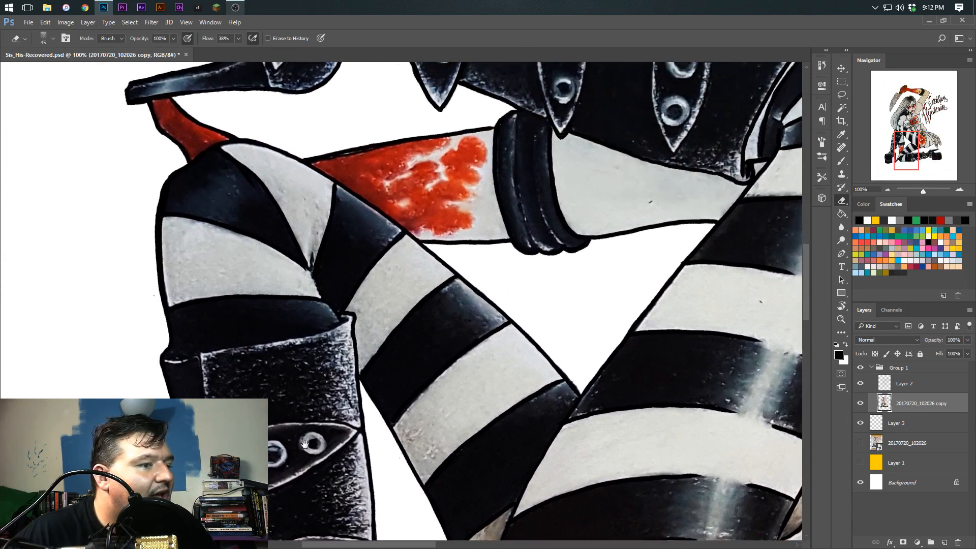
# Erase the gray smudges in the page margin beside the upright boot's platform and review the full drawing
pyautogui.moveTo(308, 358)
pyautogui.mouseDown()
pyautogui.moveTo(373, 385)
pyautogui.moveTo(528, 402)
pyautogui.mouseUp()
pyautogui.moveTo(233, 261); pyautogui.dragTo(270, 452)
pyautogui.moveTo(108, 183); pyautogui.dragTo(237, 373)
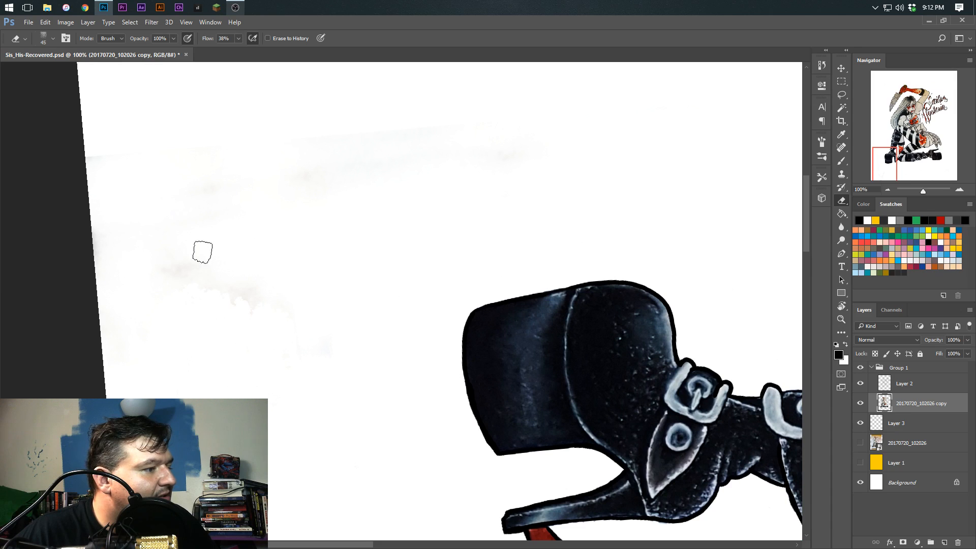
pyautogui.moveTo(202, 410); pyautogui.dragTo(166, 425)
pyautogui.moveTo(126, 162); pyautogui.dragTo(130, 170)
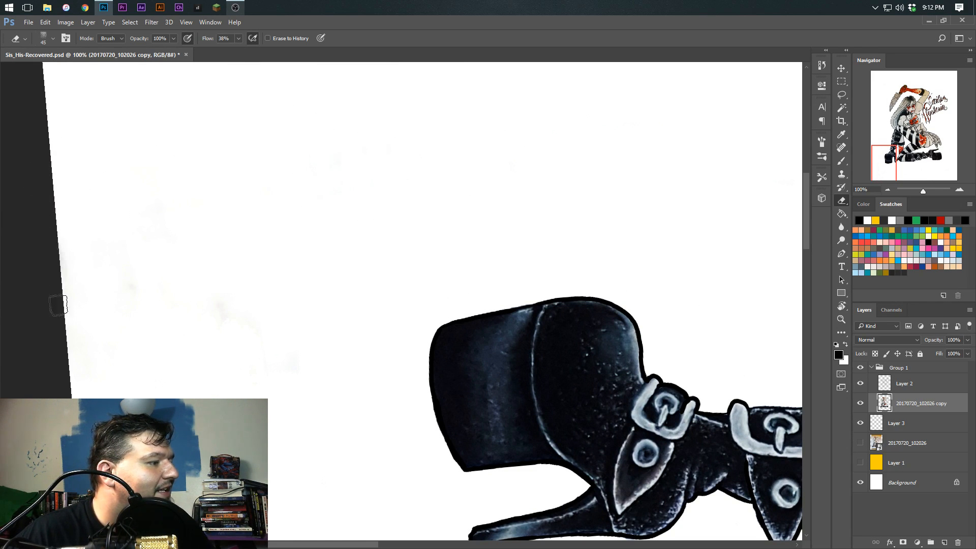
pyautogui.moveTo(166, 165)
pyautogui.mouseDown()
pyautogui.moveTo(106, 363)
pyautogui.moveTo(127, 302)
pyautogui.mouseUp()
pyautogui.press('Escape')
pyautogui.hotkey('ctrl', '-')
pyautogui.hotkey('ctrl', '-')
pyautogui.hotkey('ctrl', '-')
pyautogui.hotkey('ctrl', '-')
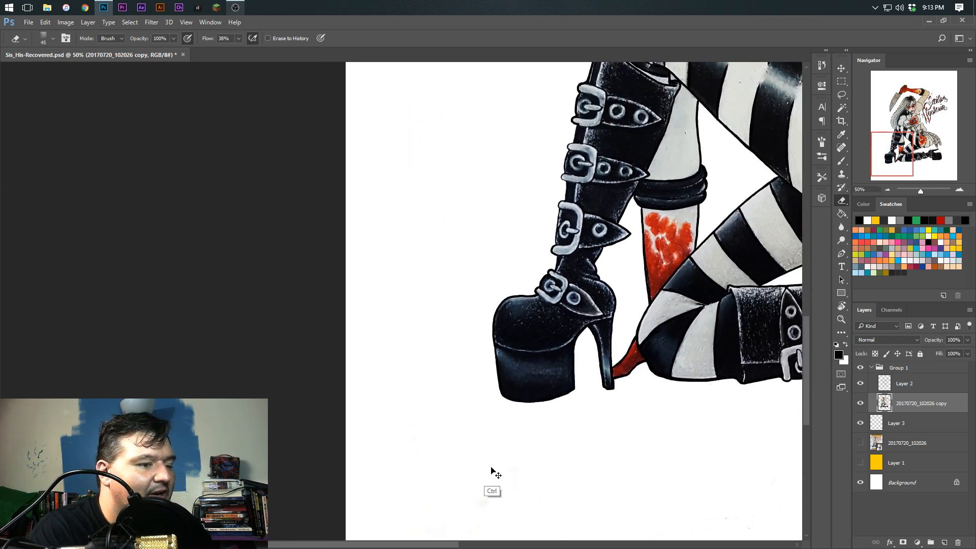
pyautogui.moveTo(505, 415); pyautogui.dragTo(461, 436)
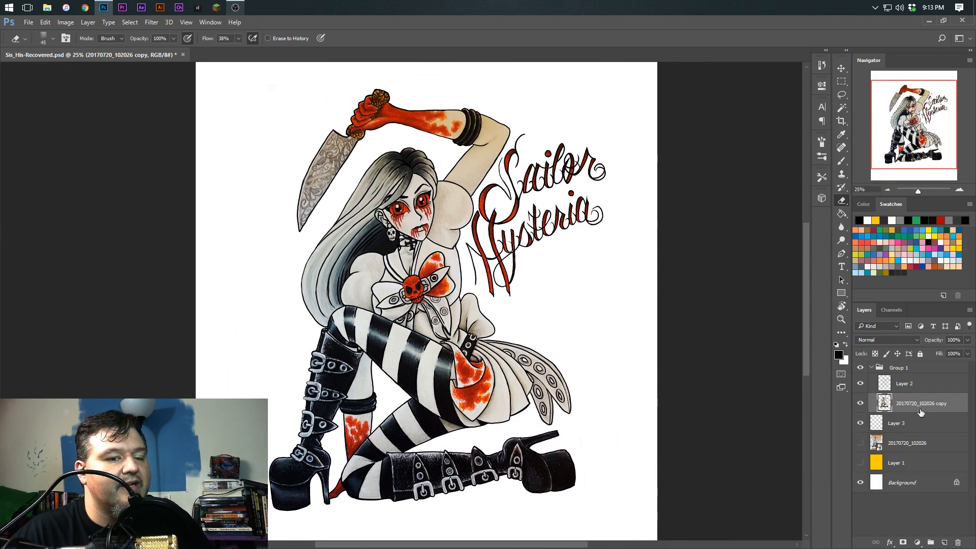
# Move Group 1 lower on the page and center the figure and lettering with the Move tool
pyautogui.click(902, 368)
pyautogui.hotkey('ctrl', '-')
pyautogui.click(841, 67)
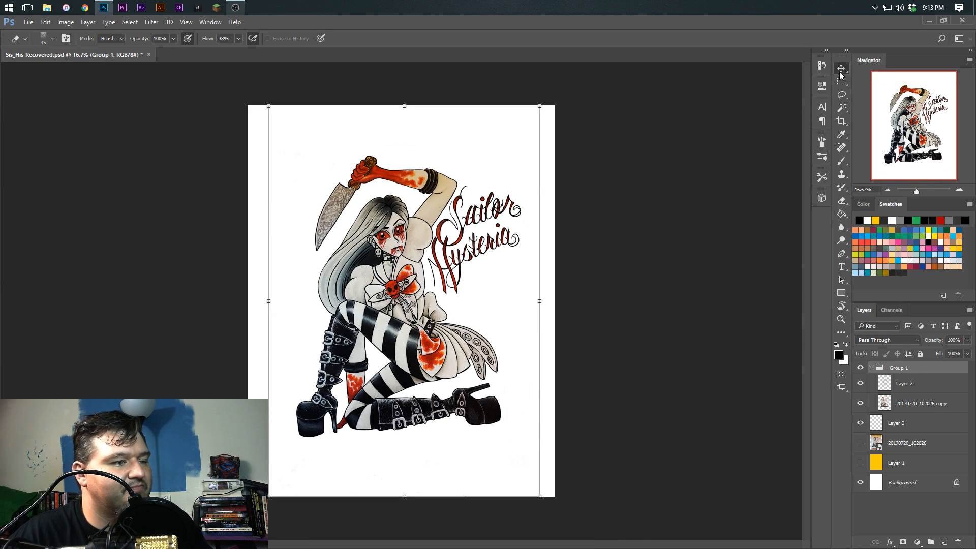
pyautogui.moveTo(550, 300); pyautogui.dragTo(551, 315)
pyautogui.press('Escape')
pyautogui.moveTo(383, 351)
pyautogui.mouseDown()
pyautogui.moveTo(391, 360)
pyautogui.moveTo(391, 351)
pyautogui.mouseUp()
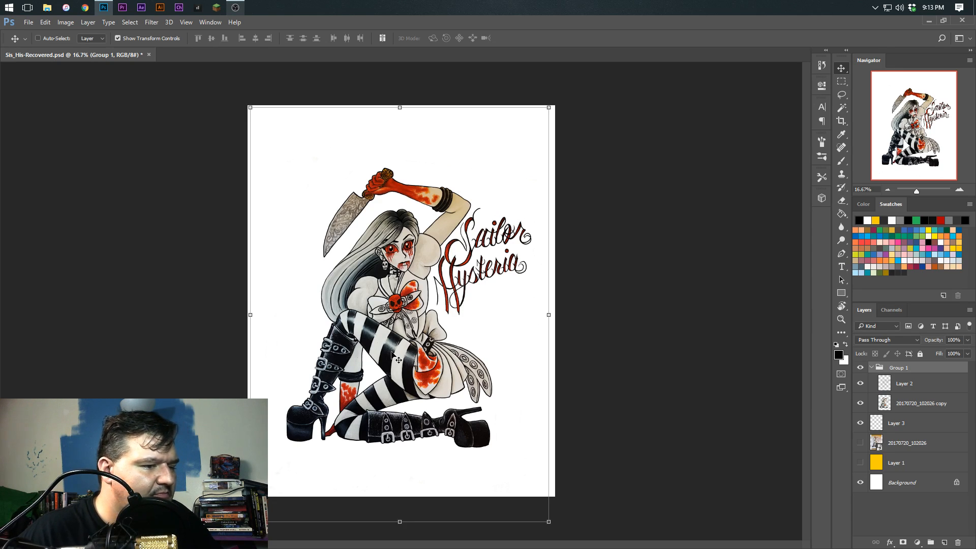
# Examine the inked drawing up close, from the bow and striped leg up to the face, knife and lettering
pyautogui.click(872, 367)
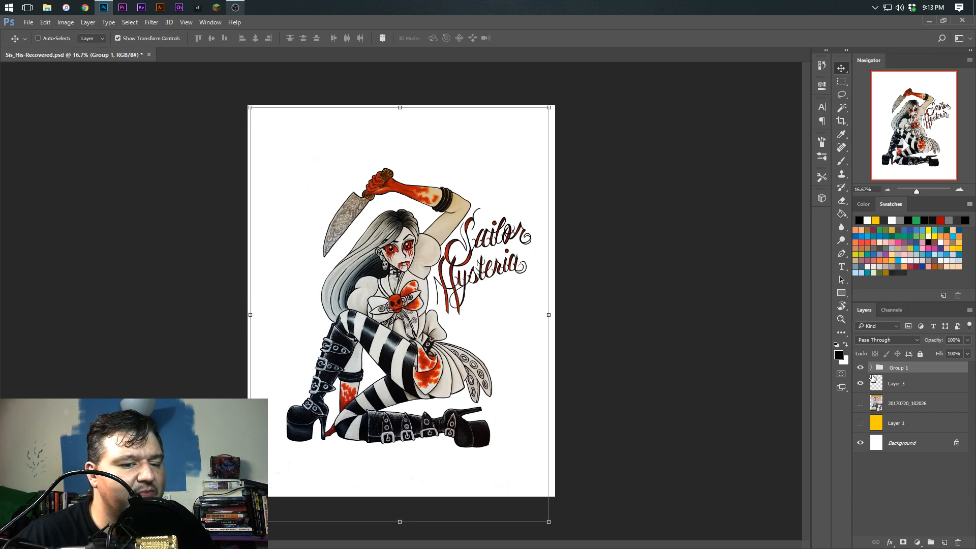
pyautogui.click(871, 387)
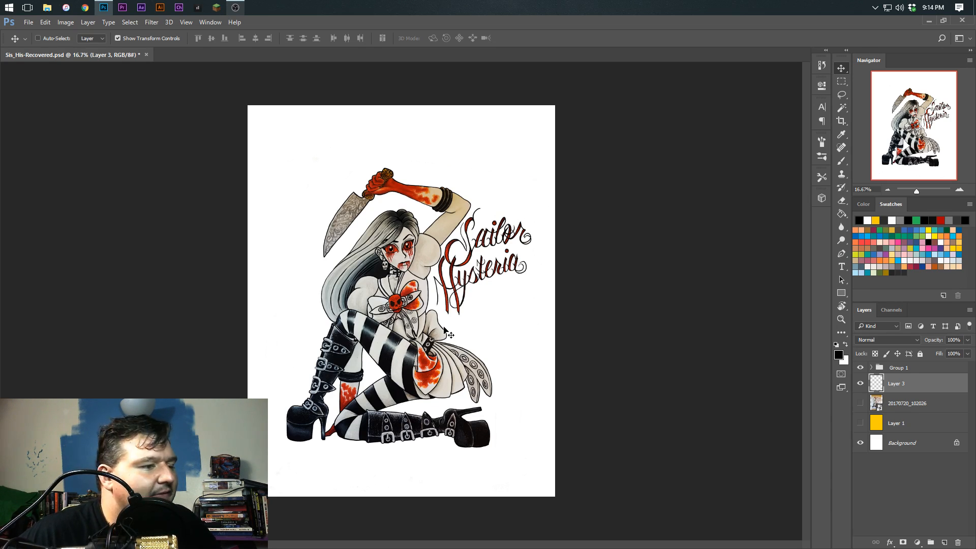
pyautogui.hotkey('ctrl', '+')
pyautogui.hotkey('ctrl', '+')
pyautogui.hotkey('ctrl', '+')
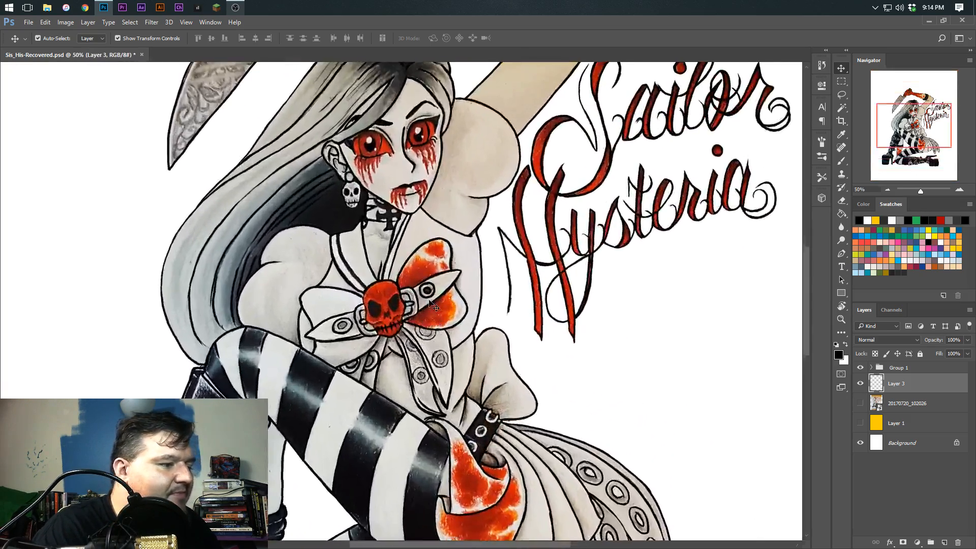
pyautogui.hotkey('ctrl', '+')
pyautogui.moveTo(362, 412); pyautogui.dragTo(379, 354)
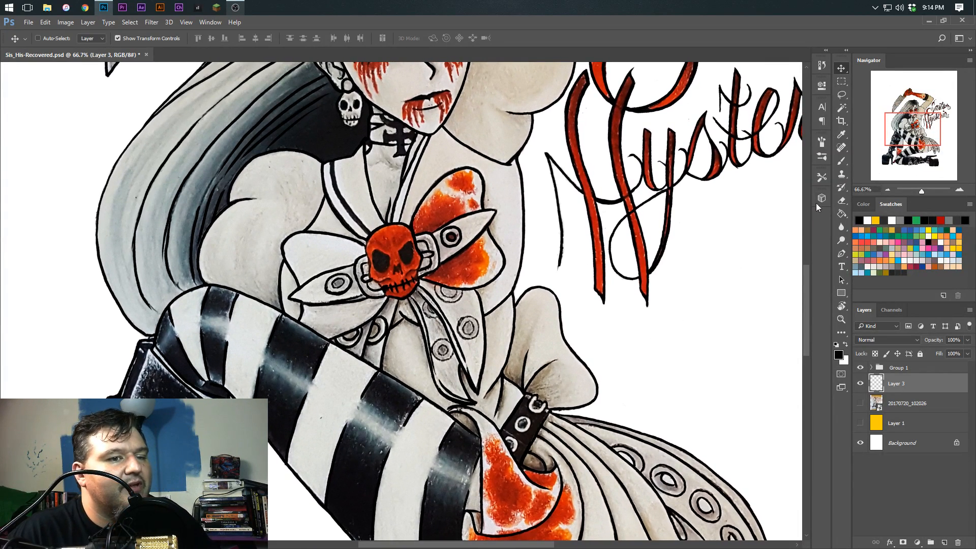
pyautogui.click(840, 160)
pyautogui.click(869, 368)
pyautogui.click(885, 383)
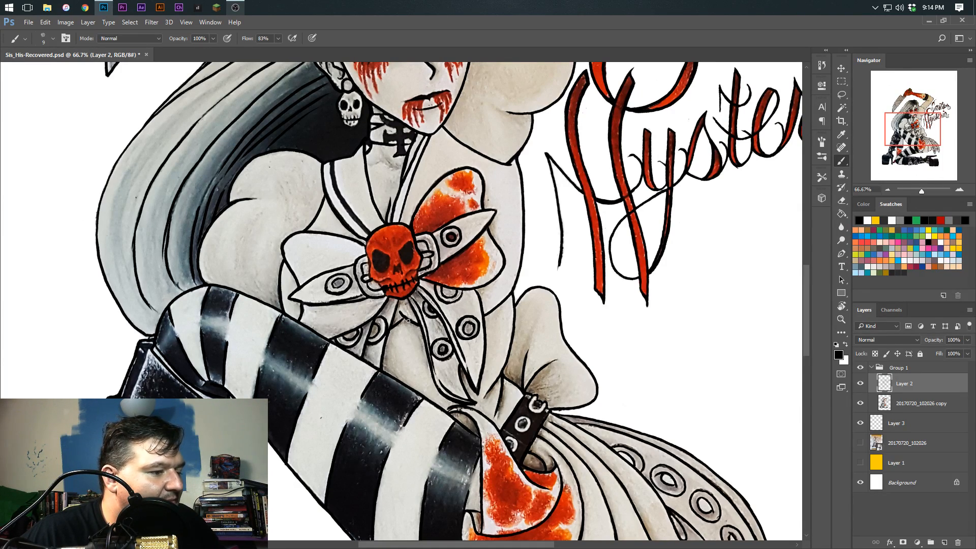
pyautogui.moveTo(400, 335); pyautogui.dragTo(421, 353)
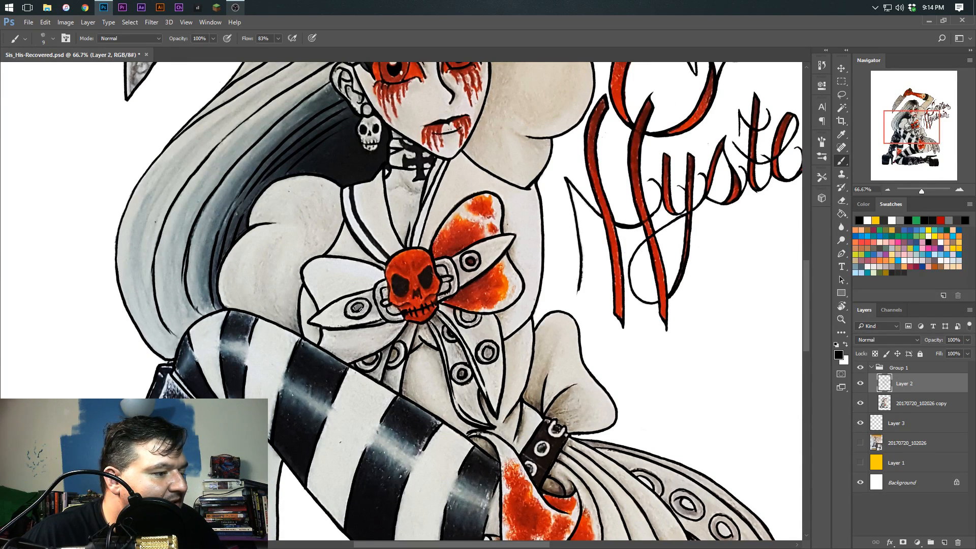
pyautogui.moveTo(357, 287); pyautogui.dragTo(325, 390)
pyautogui.moveTo(513, 163); pyautogui.dragTo(501, 86)
pyautogui.moveTo(351, 457); pyautogui.dragTo(375, 326)
pyautogui.moveTo(499, 90); pyautogui.dragTo(441, 409)
pyautogui.moveTo(529, 201); pyautogui.dragTo(449, 302)
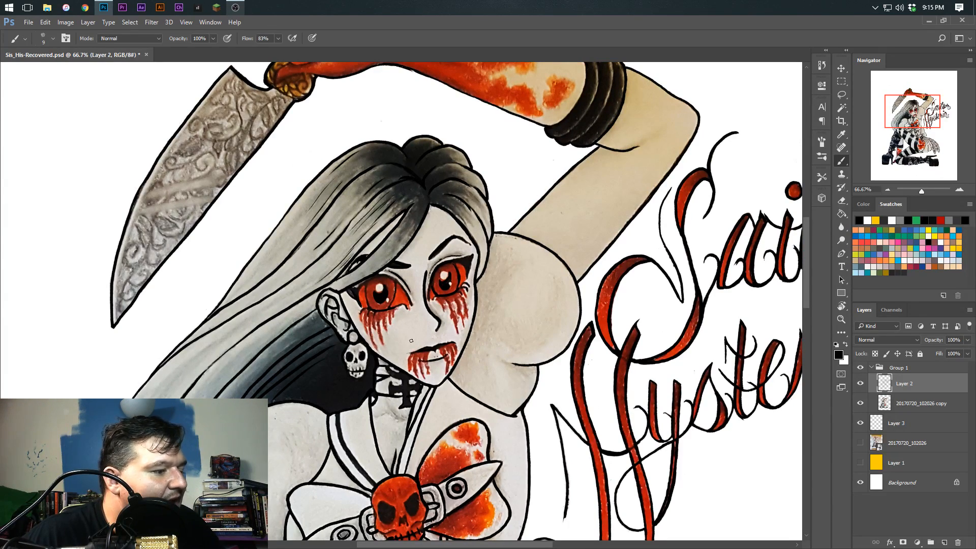
pyautogui.moveTo(402, 366); pyautogui.dragTo(421, 336)
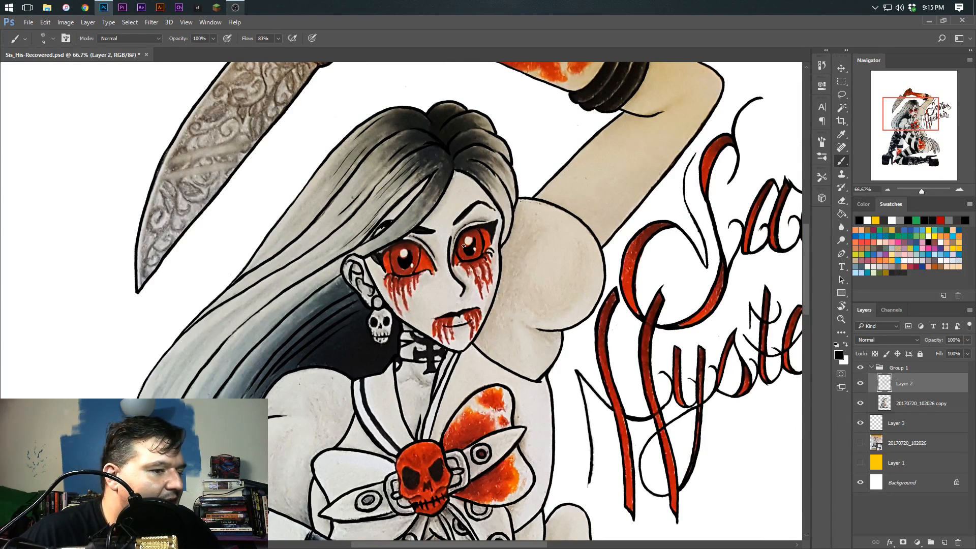
# Select Layer 3 and load the Kyle's Paintbox - Acrylic Glaze brush preset
pyautogui.click(887, 422)
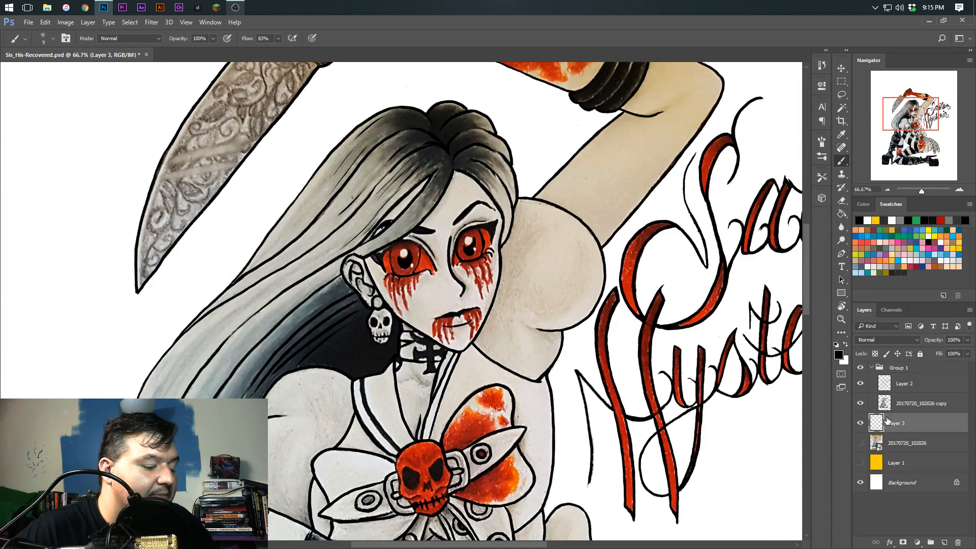
pyautogui.hotkey('ctrl', '-')
pyautogui.hotkey('ctrl', '-')
pyautogui.hotkey('ctrl', '-')
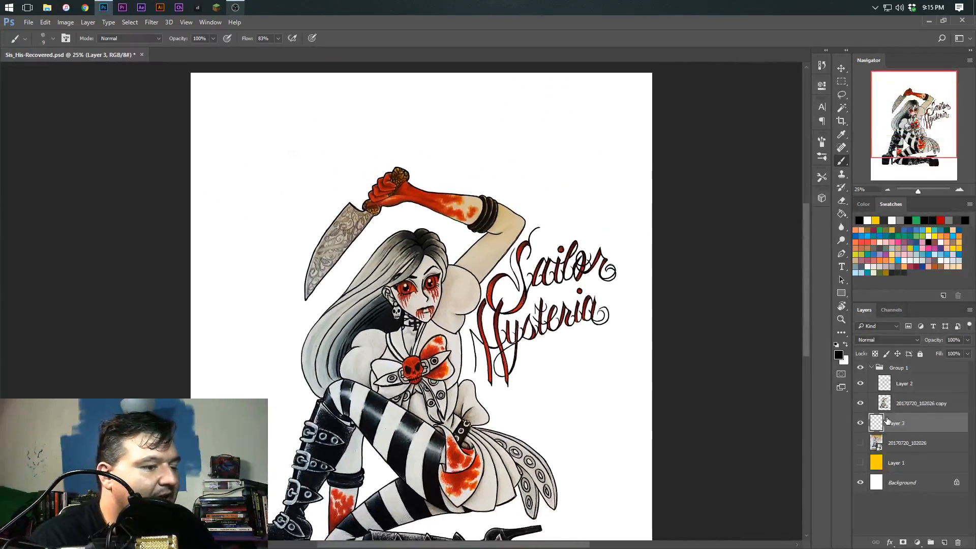
pyautogui.hotkey('ctrl', '-')
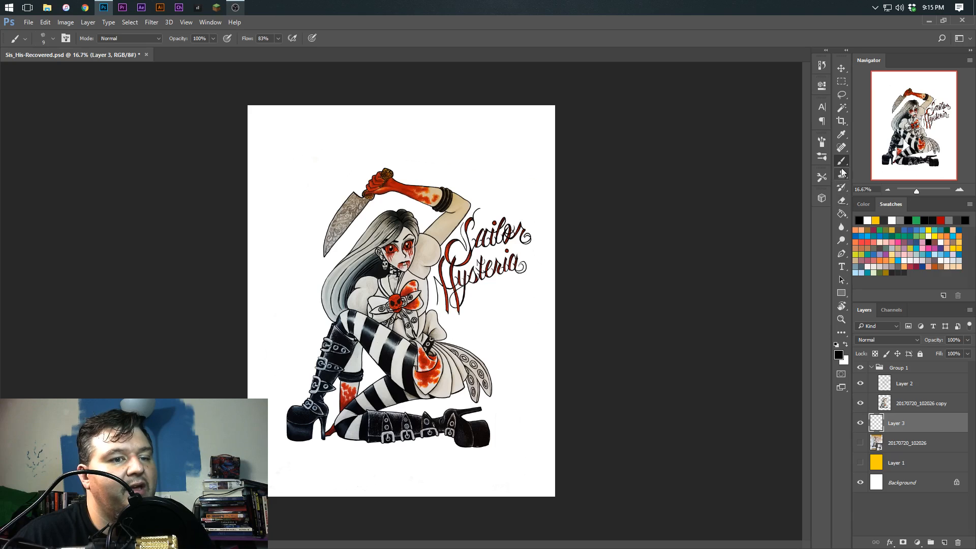
pyautogui.click(821, 177)
pyautogui.moveTo(807, 194); pyautogui.dragTo(796, 353)
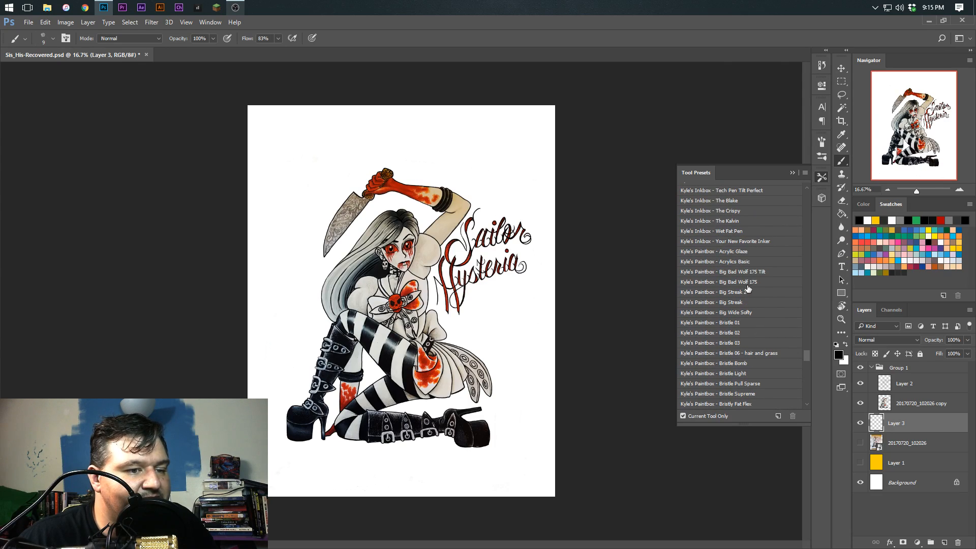
pyautogui.click(736, 251)
pyautogui.click(821, 177)
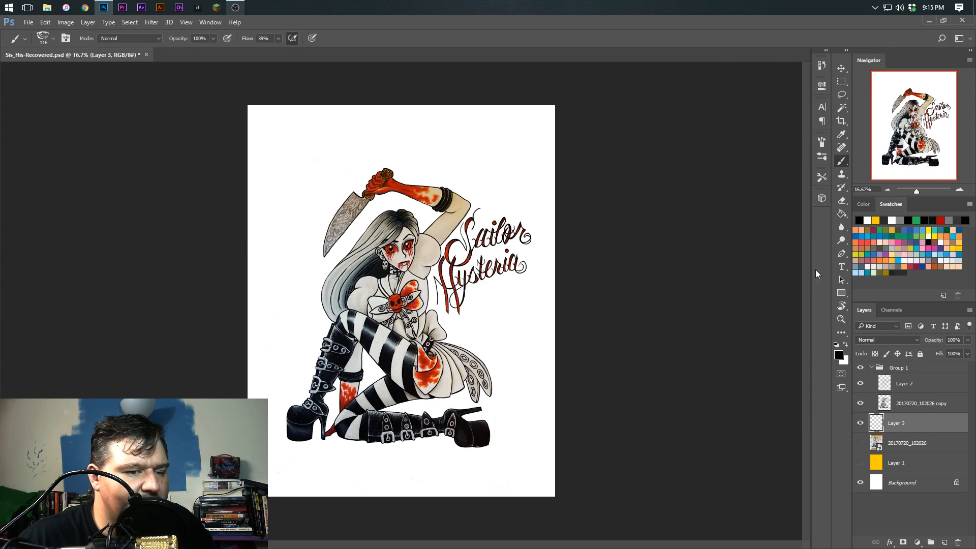
# Set the foreground color to a neutral dark gray for the brush
pyautogui.click(839, 355)
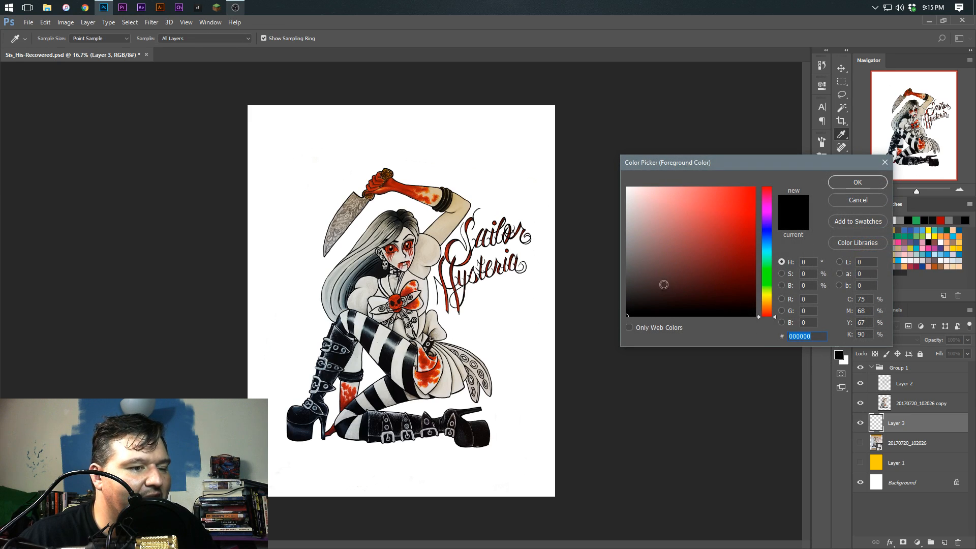
pyautogui.moveTo(670, 285); pyautogui.dragTo(617, 277)
pyautogui.click(858, 182)
pyautogui.click(841, 161)
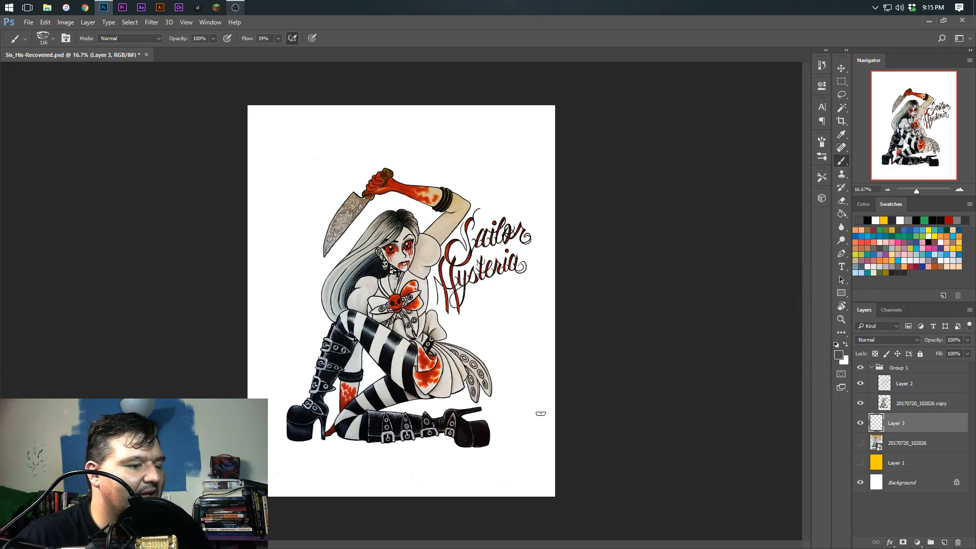
# Paint a wide, flat dark gray ground shadow beneath the boots on Layer 3 with an enlarged brush
pyautogui.press(']')
pyautogui.press(']')
pyautogui.press(']')
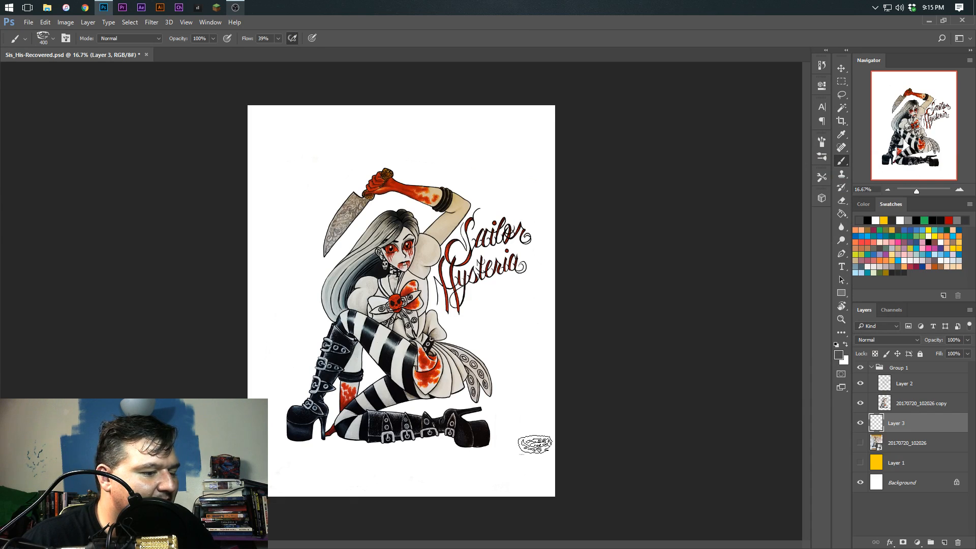
pyautogui.moveTo(548, 440); pyautogui.dragTo(269, 441)
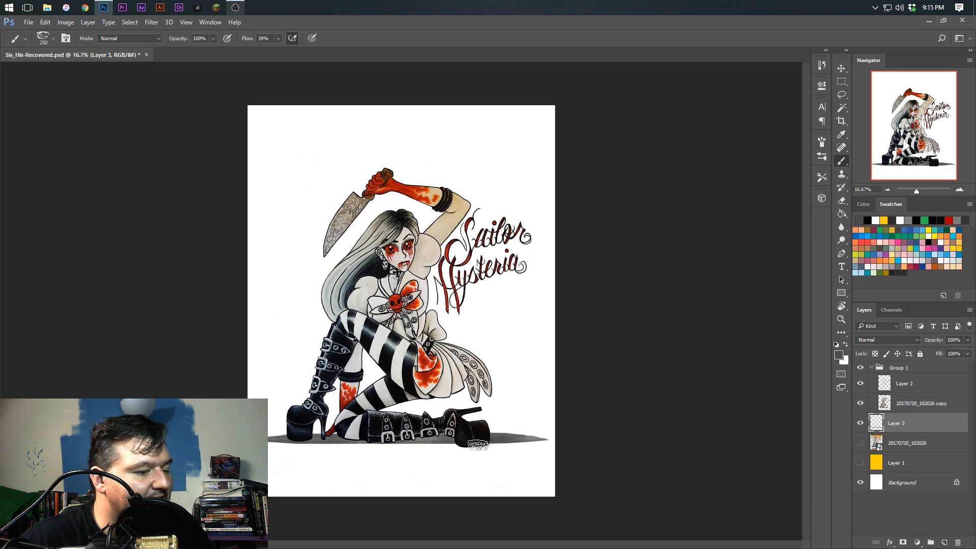
pyautogui.press('shift')
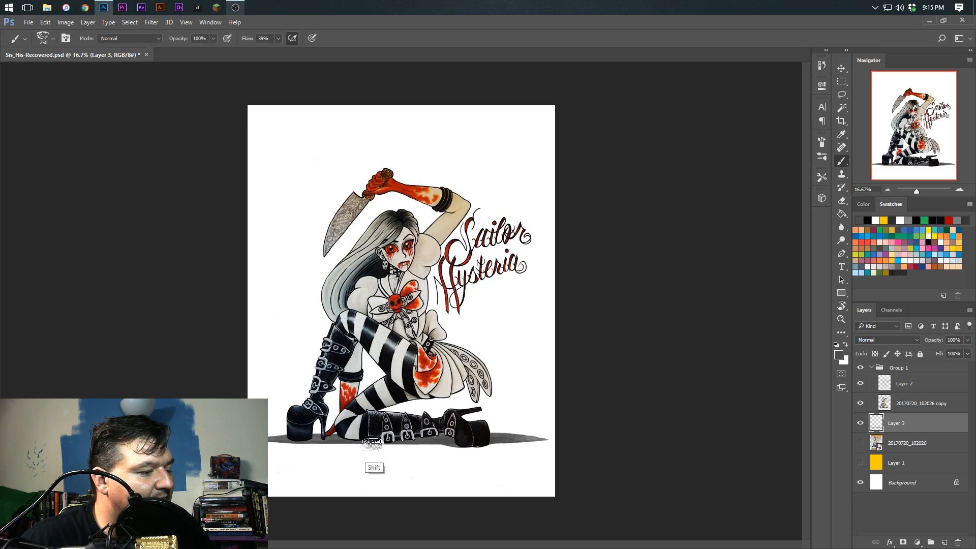
pyautogui.moveTo(466, 447); pyautogui.dragTo(271, 447)
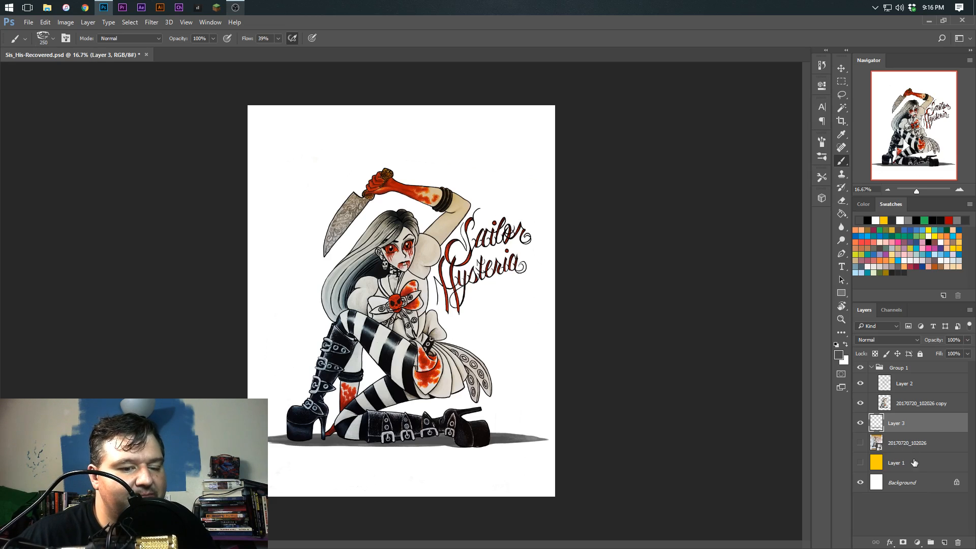
# Add a new layer above the hidden 20170720_102026 layer and select the page area from its upper edge down to the ground shadow
pyautogui.click(898, 443)
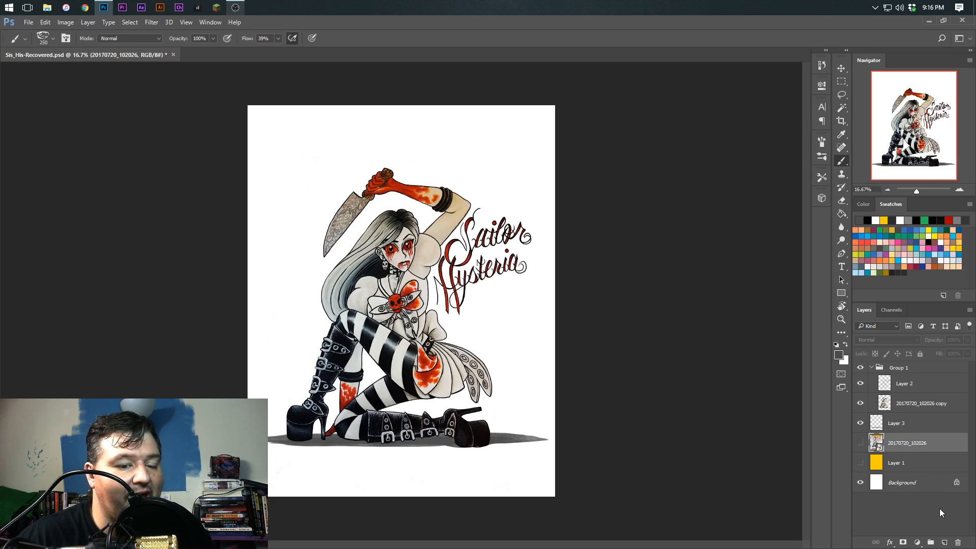
pyautogui.click(941, 543)
pyautogui.click(841, 81)
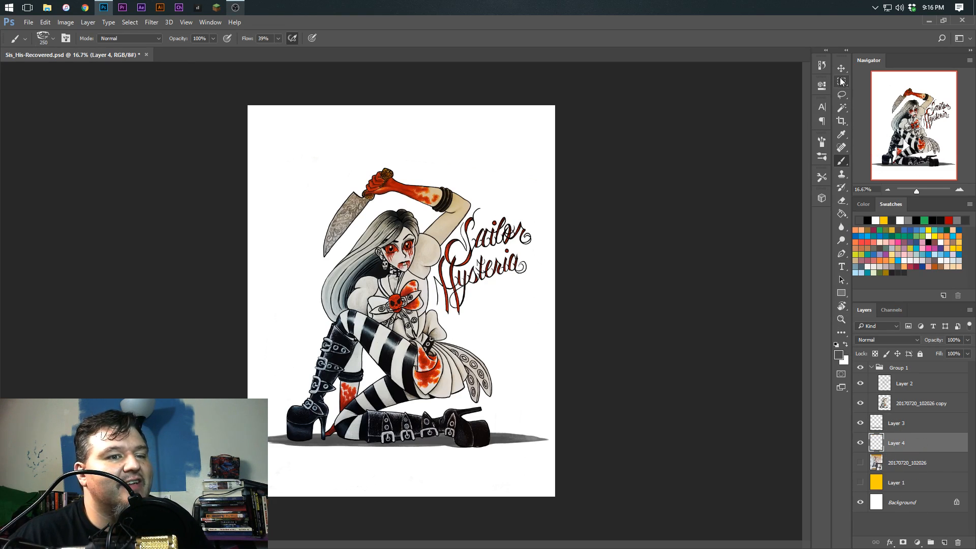
pyautogui.moveTo(574, 104); pyautogui.dragTo(243, 439)
pyautogui.hotkey('ctrl', 'd')
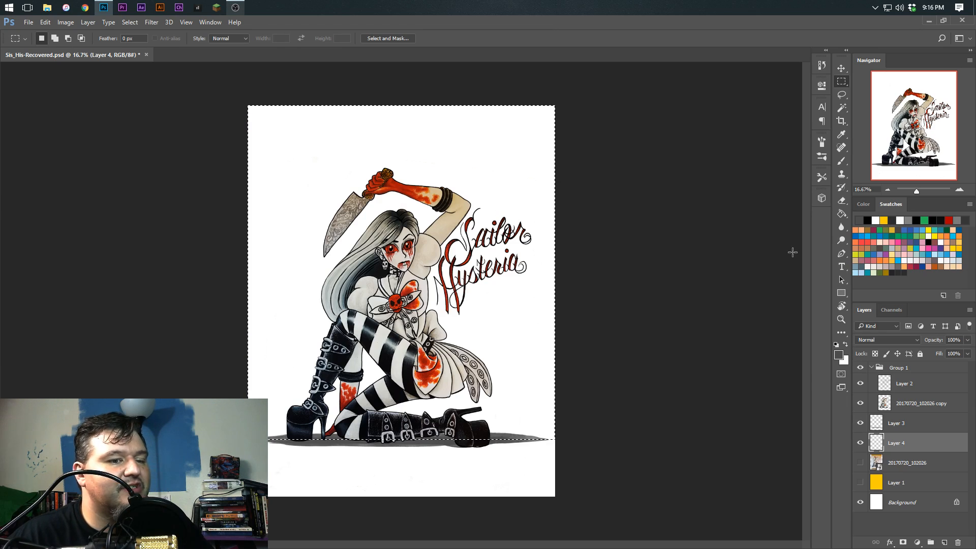
# Fill the selection on Layer 4 with a reversed radial black-to-transparent gradient centered on the figure, using the default colors
pyautogui.click(841, 214)
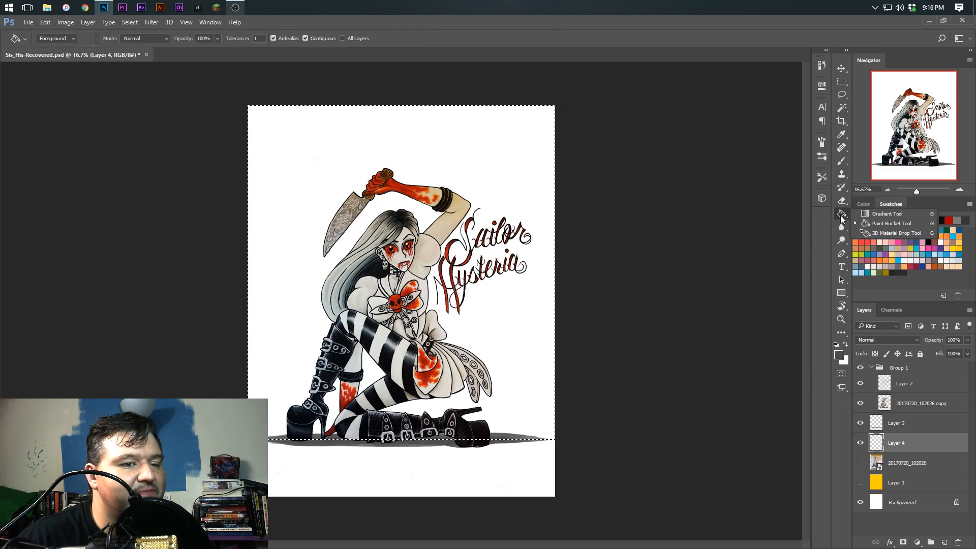
pyautogui.click(887, 214)
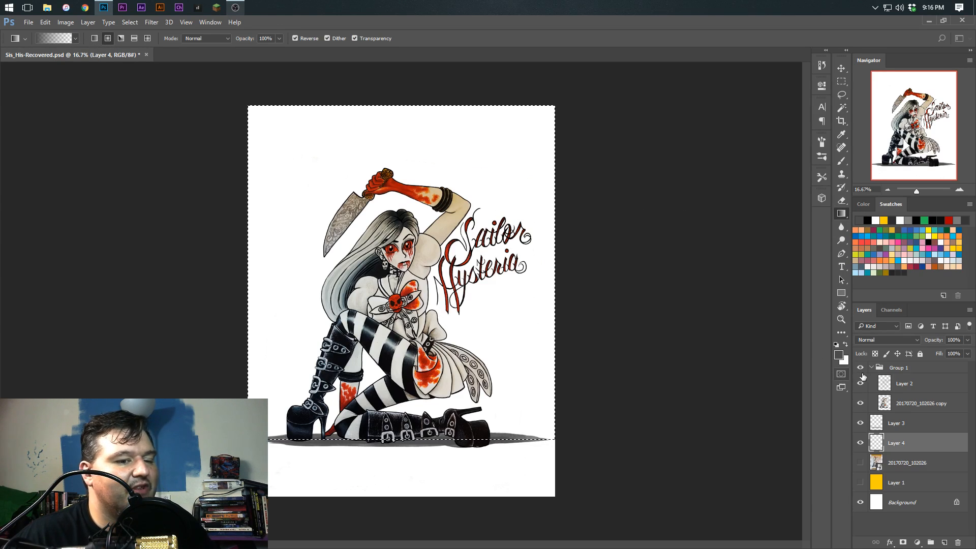
pyautogui.click(836, 344)
pyautogui.moveTo(396, 314); pyautogui.dragTo(562, 83)
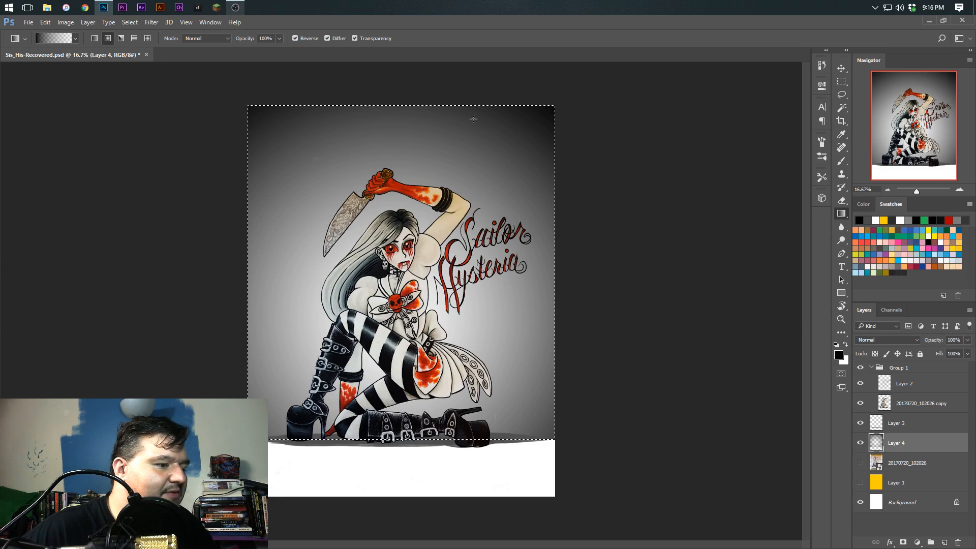
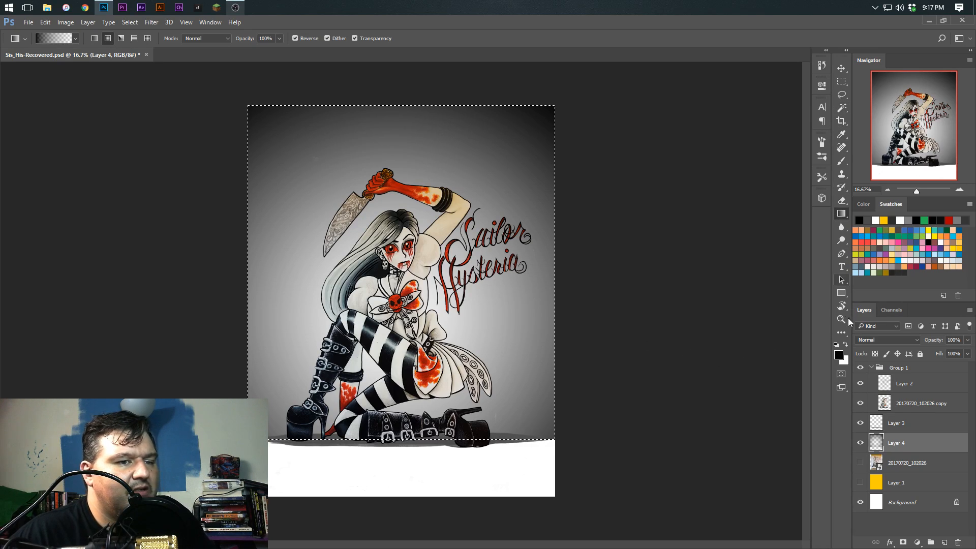
# Load the Kyle's Concept Brushes - Cracked Earth preset for the Brush tool and deselect the page area
pyautogui.click(820, 178)
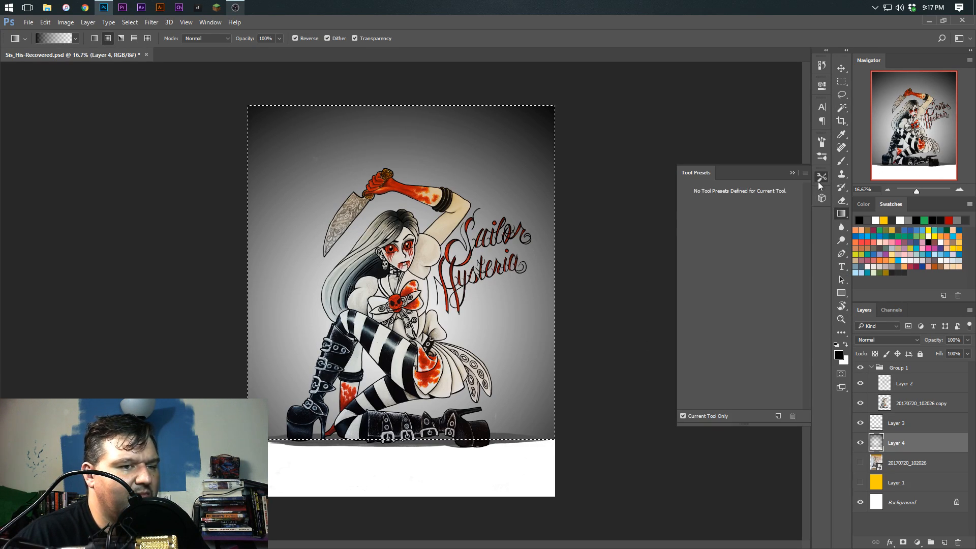
pyautogui.click(841, 161)
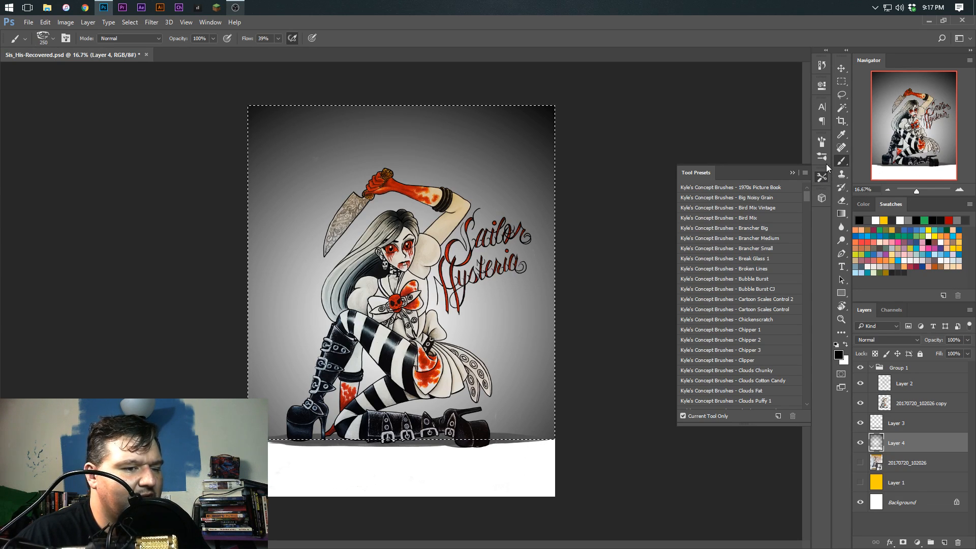
pyautogui.moveTo(806, 193)
pyautogui.mouseDown()
pyautogui.moveTo(804, 311)
pyautogui.moveTo(804, 192)
pyautogui.mouseUp()
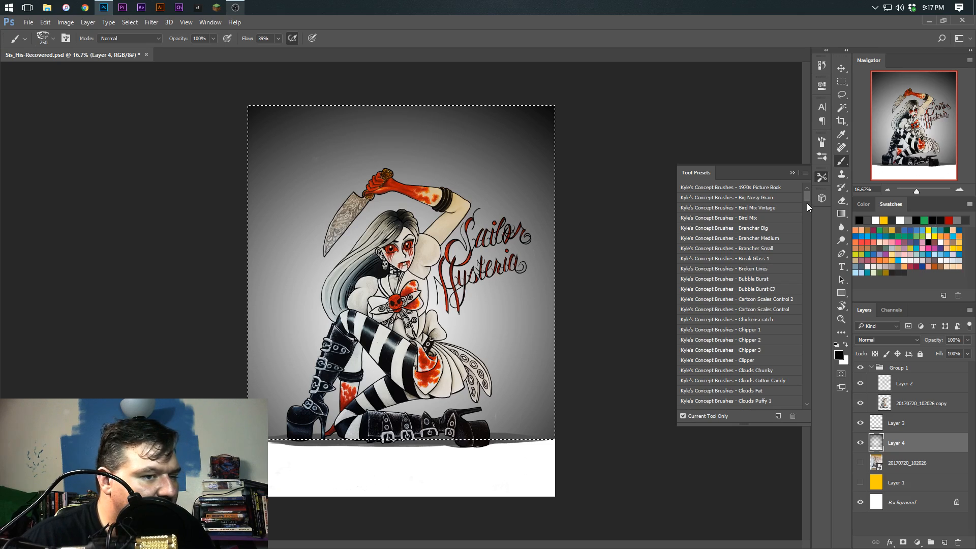
pyautogui.scroll(-8, 804, 203)
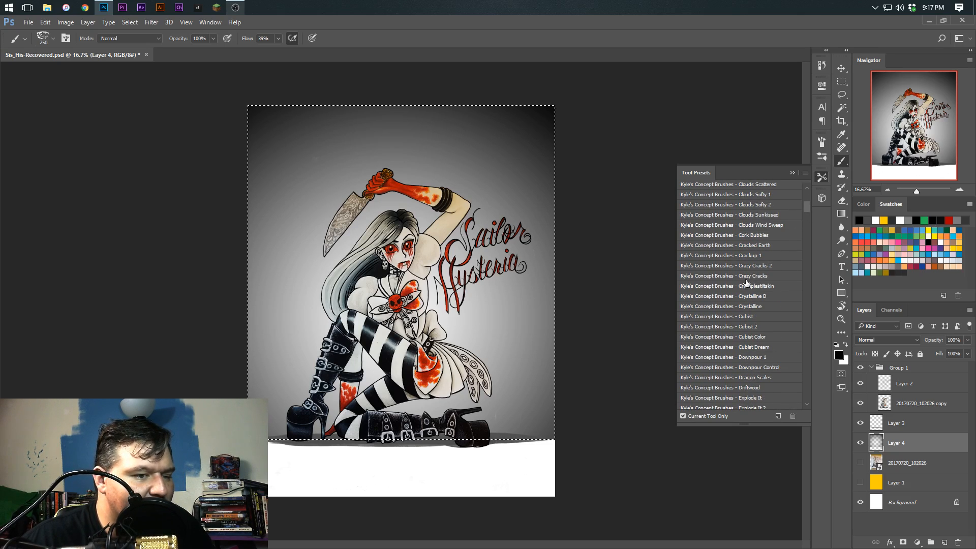
pyautogui.moveTo(745, 245); pyautogui.dragTo(745, 246)
pyautogui.click(821, 177)
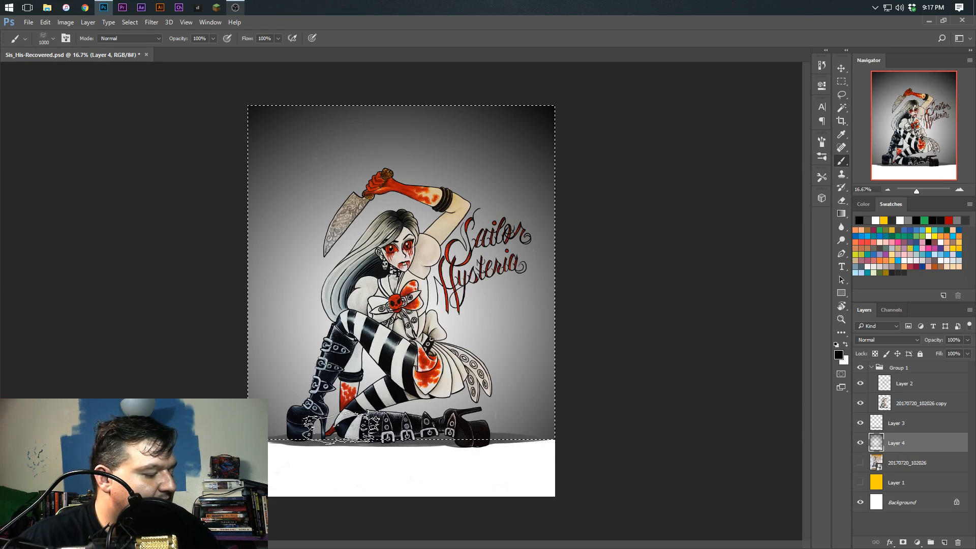
pyautogui.hotkey('ctrl', 'd')
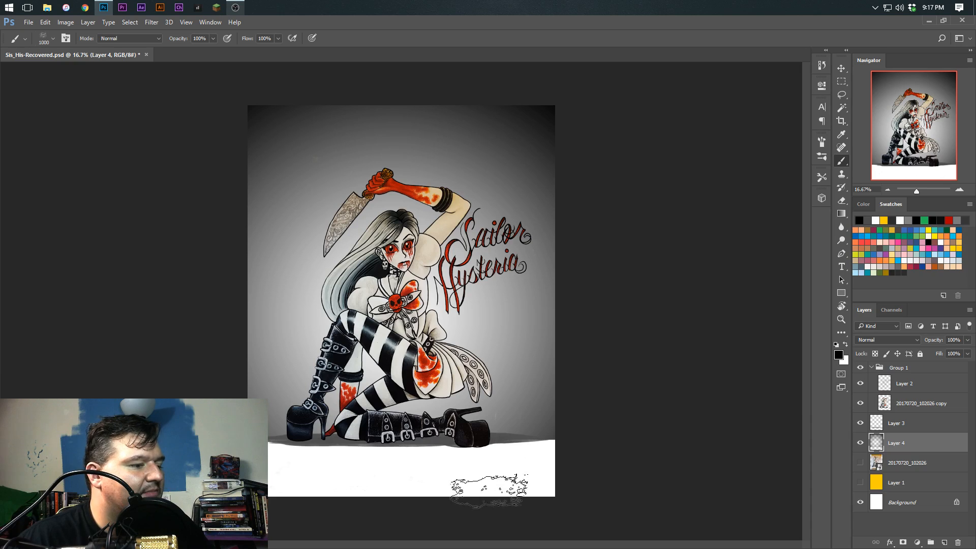
# Try a crack brush stroke on Layer 4, undo it, and add a new layer above Layer 3
pyautogui.moveTo(523, 451)
pyautogui.mouseDown()
pyautogui.moveTo(315, 451)
pyautogui.moveTo(492, 458)
pyautogui.mouseUp()
pyautogui.hotkey('ctrl', 'z')
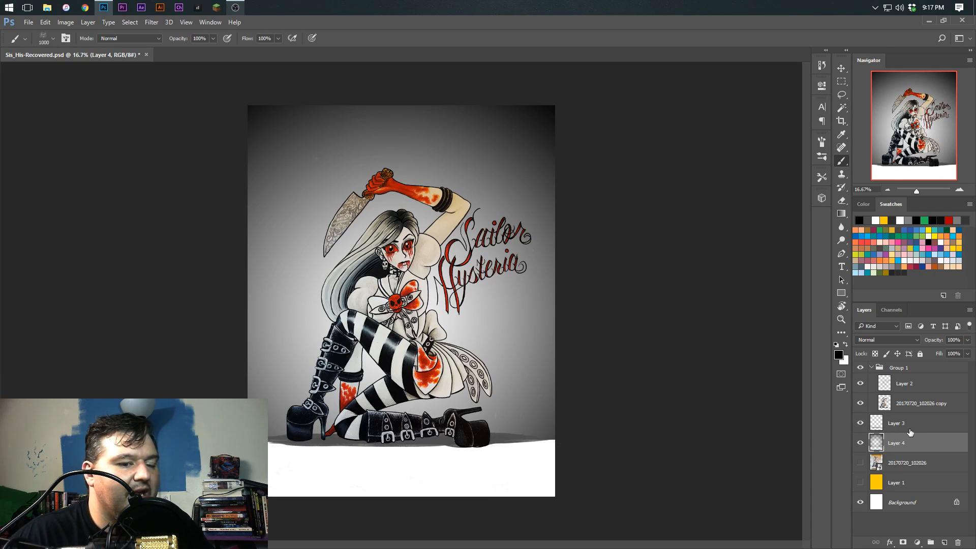
pyautogui.hotkey('alt', ']')
pyautogui.click(944, 542)
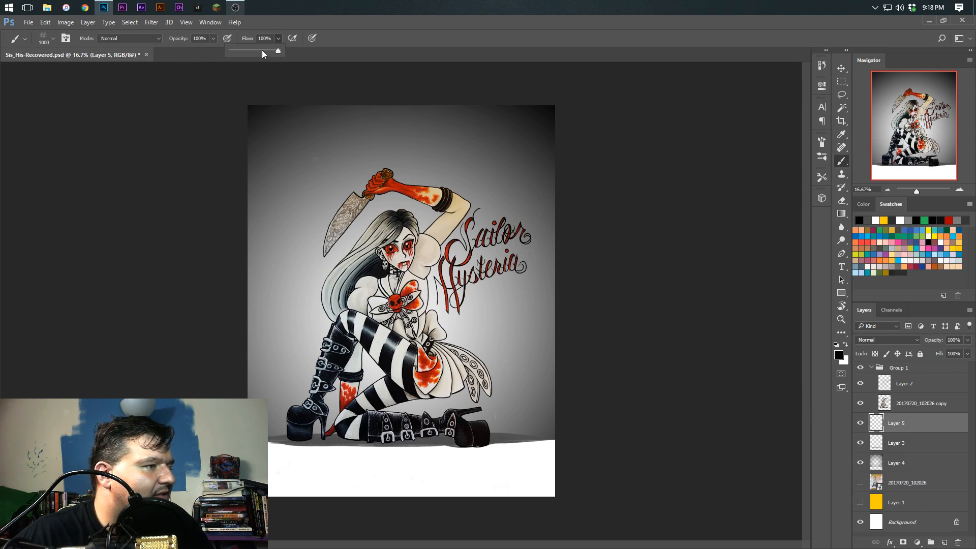
# Paint faint black cracks on Layer 5 across the ground beneath both boots at 26% flow, varying the brush size
pyautogui.click(277, 39)
pyautogui.press(']')
pyautogui.press(']')
pyautogui.moveTo(489, 450)
pyautogui.mouseDown()
pyautogui.moveTo(387, 448)
pyautogui.moveTo(363, 459)
pyautogui.moveTo(372, 446)
pyautogui.moveTo(329, 425)
pyautogui.moveTo(358, 419)
pyautogui.moveTo(356, 441)
pyautogui.moveTo(341, 442)
pyautogui.moveTo(342, 431)
pyautogui.moveTo(353, 447)
pyautogui.moveTo(328, 442)
pyautogui.moveTo(361, 444)
pyautogui.moveTo(337, 432)
pyautogui.moveTo(325, 442)
pyautogui.moveTo(277, 437)
pyautogui.moveTo(306, 446)
pyautogui.moveTo(307, 435)
pyautogui.moveTo(291, 460)
pyautogui.mouseUp()
pyautogui.press('[')
pyautogui.press('[')
pyautogui.press('[')
pyautogui.press('[')
pyautogui.press('[')
pyautogui.moveTo(472, 450)
pyautogui.mouseDown()
pyautogui.moveTo(454, 439)
pyautogui.moveTo(489, 448)
pyautogui.moveTo(450, 436)
pyautogui.moveTo(479, 429)
pyautogui.moveTo(488, 454)
pyautogui.mouseUp()
pyautogui.press(']')
pyautogui.press(']')
pyautogui.press(']')
pyautogui.press(']')
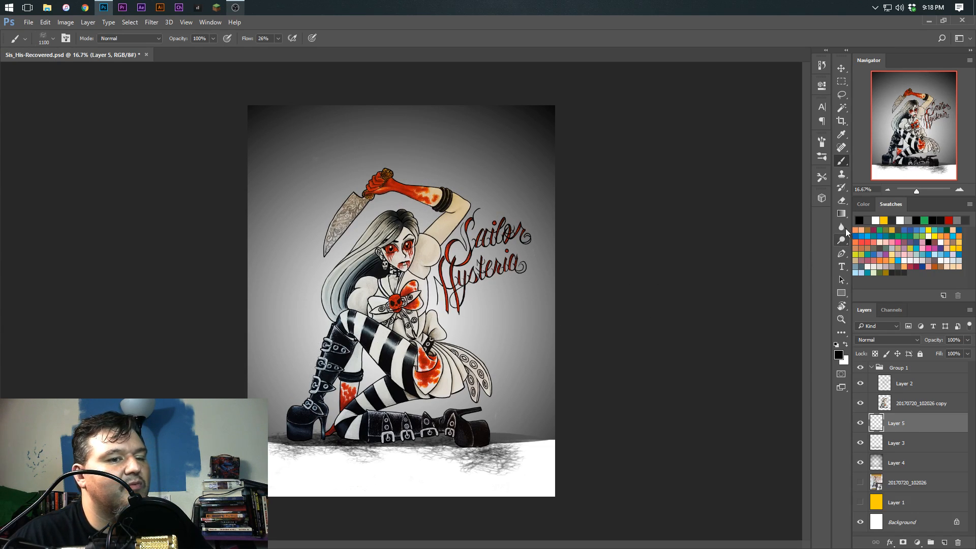
# Stamp darker cracks on Layer 5 beneath the boots at 100% flow, using progressively smaller brush sizes from 1400
pyautogui.click(278, 38)
pyautogui.moveTo(286, 51); pyautogui.dragTo(344, 50)
pyautogui.press(']')
pyautogui.press(']')
pyautogui.press(']')
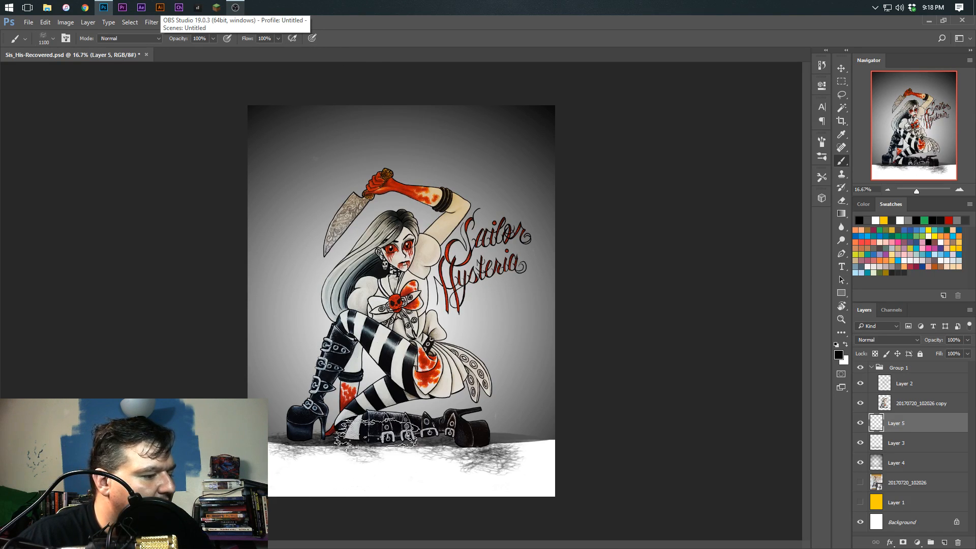
pyautogui.click(350, 445)
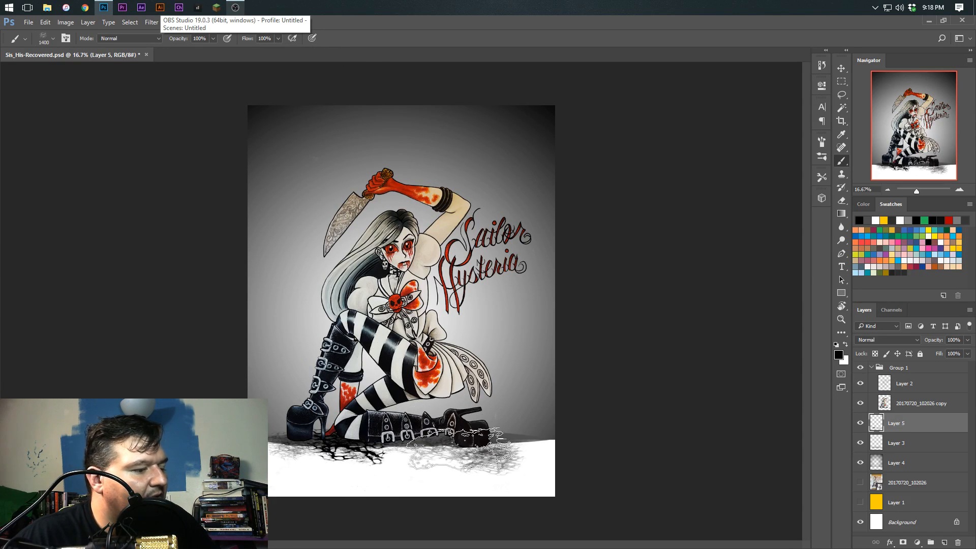
pyautogui.press('[')
pyautogui.press('[')
pyautogui.press('[')
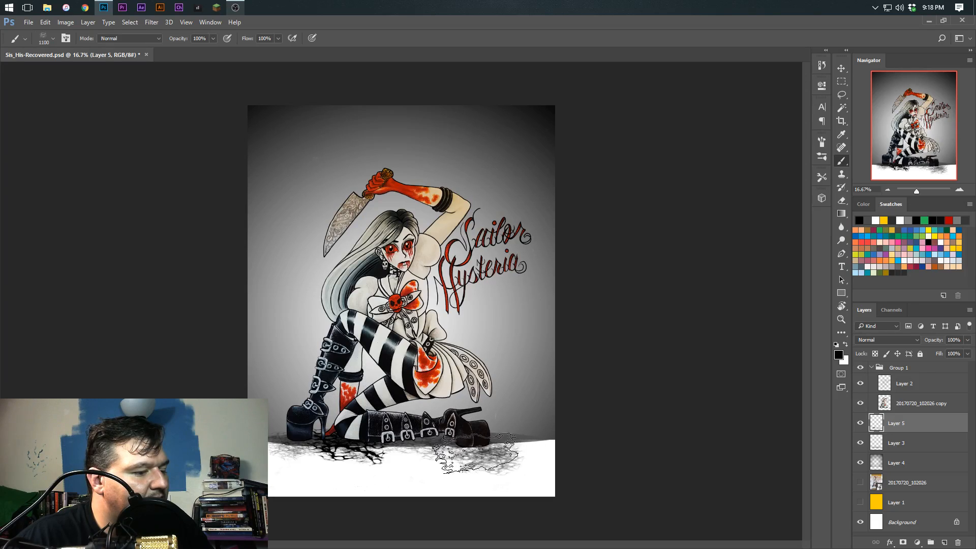
pyautogui.click(479, 450)
pyautogui.press('[')
pyautogui.press('[')
pyautogui.press('[')
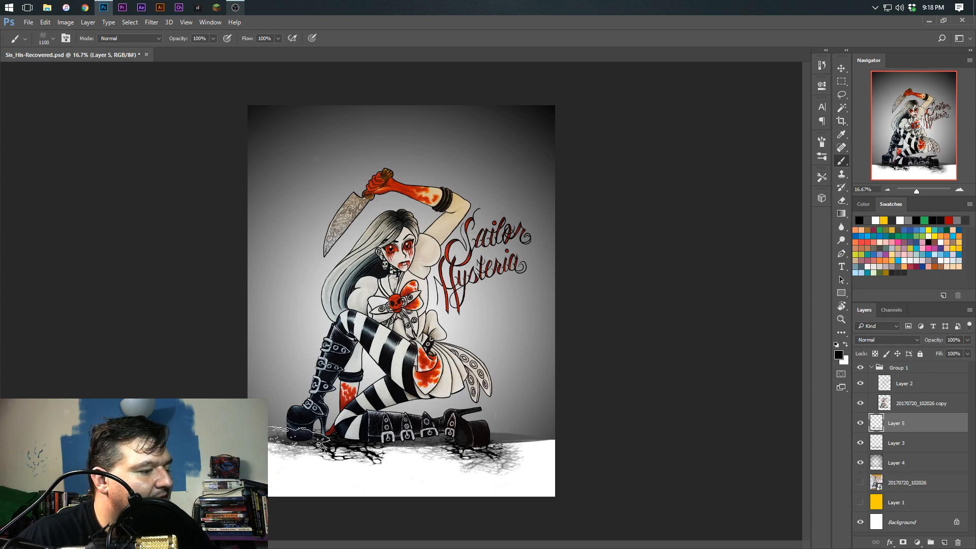
pyautogui.click(298, 442)
pyautogui.press(']')
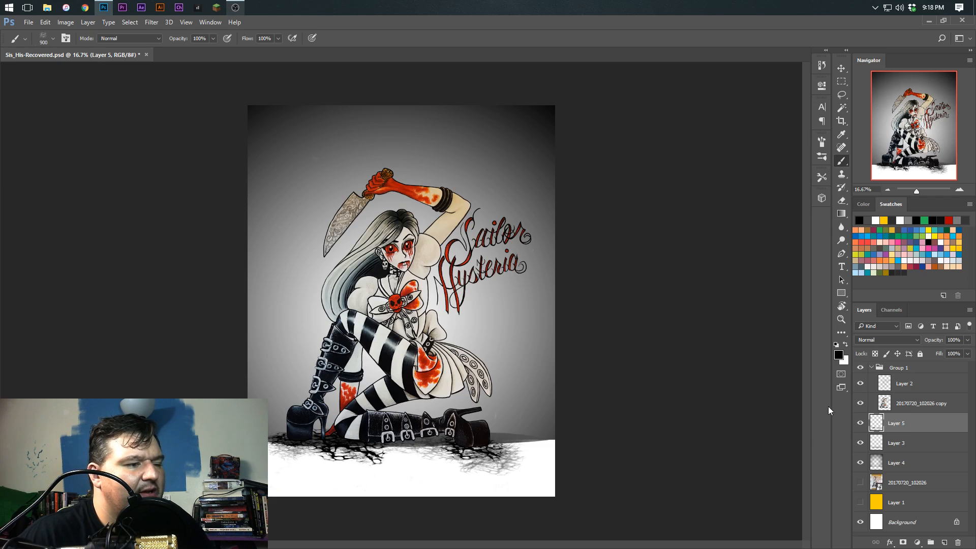
# Compare the artwork with Layer 4 hidden and shown, and select that layer with the Gradient tool
pyautogui.click(860, 462)
pyautogui.click(860, 465)
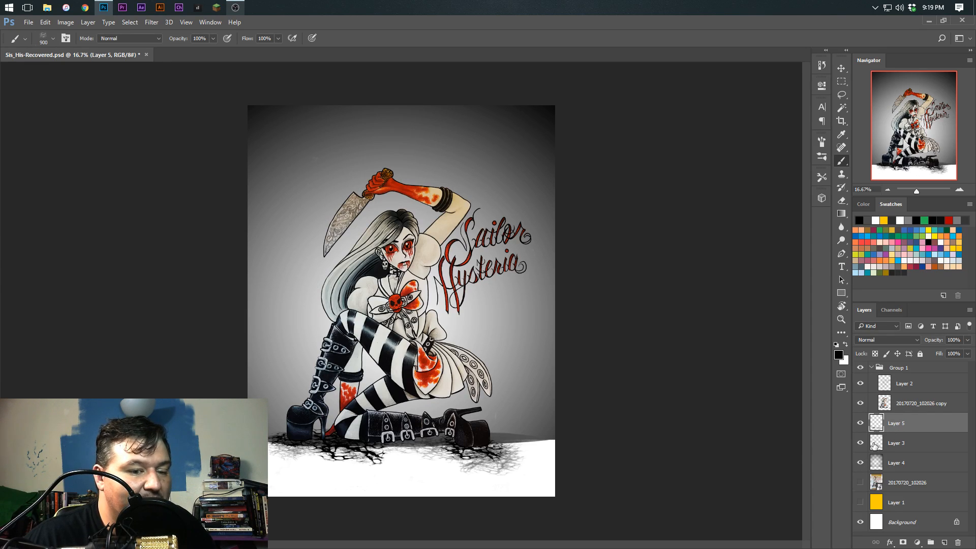
pyautogui.click(883, 464)
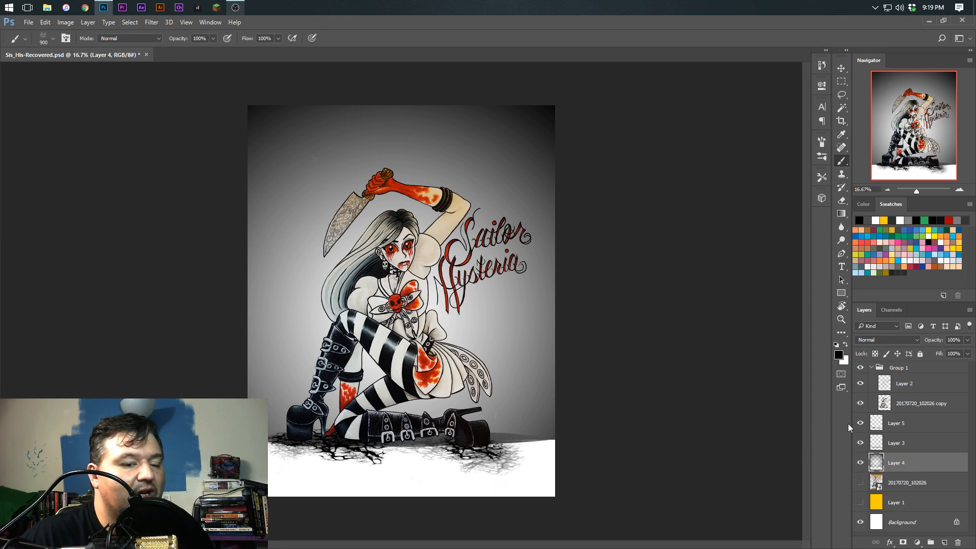
pyautogui.click(841, 214)
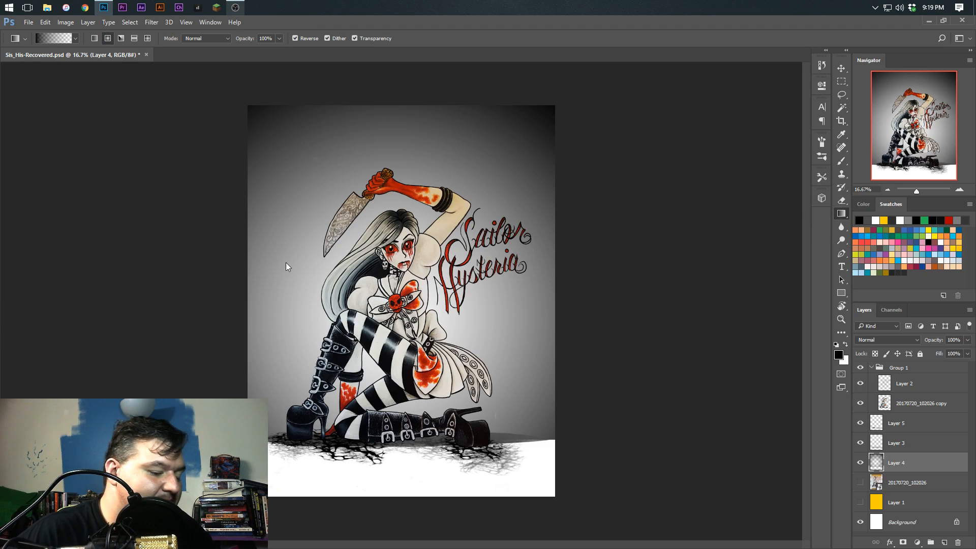
pyautogui.hotkey('ctrl', 'shift', 's')
pyautogui.press('BackSpace')
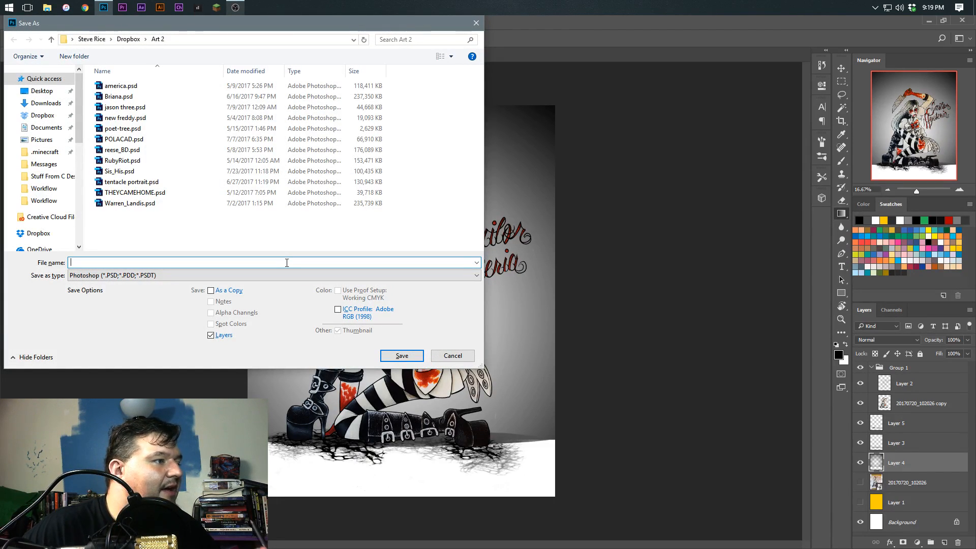
pyautogui.click(452, 355)
# Save the document as Sis_His.psd in the Art 2 folder, replacing the existing file
pyautogui.click(28, 22)
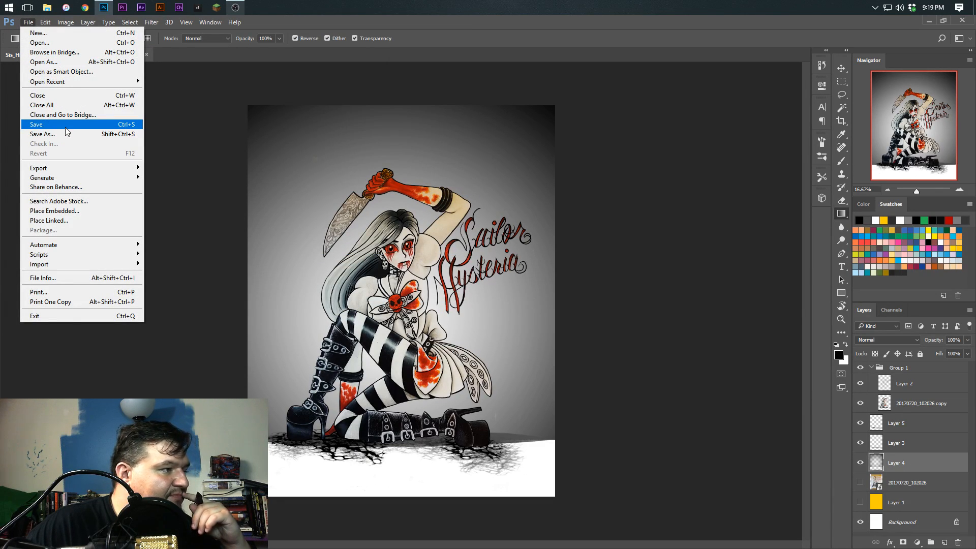
pyautogui.click(42, 134)
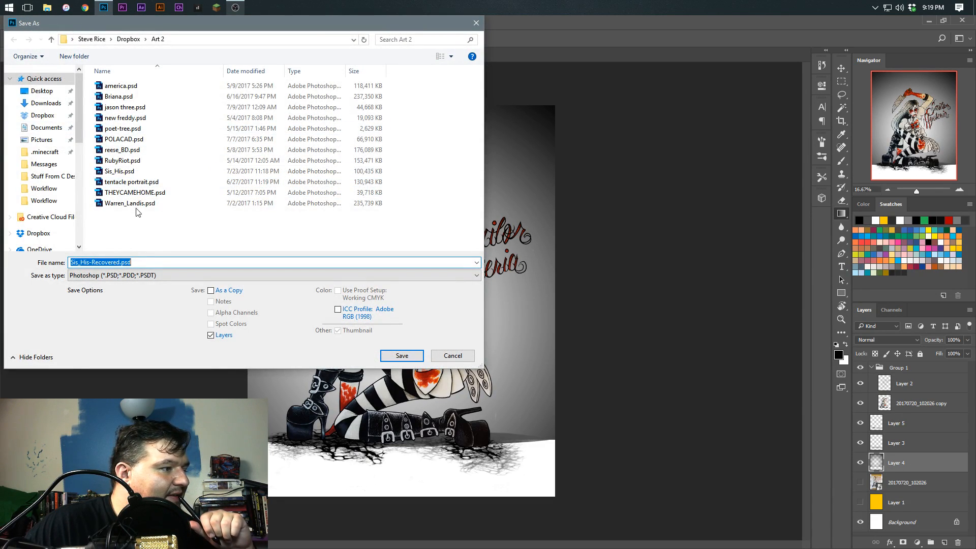
pyautogui.click(133, 172)
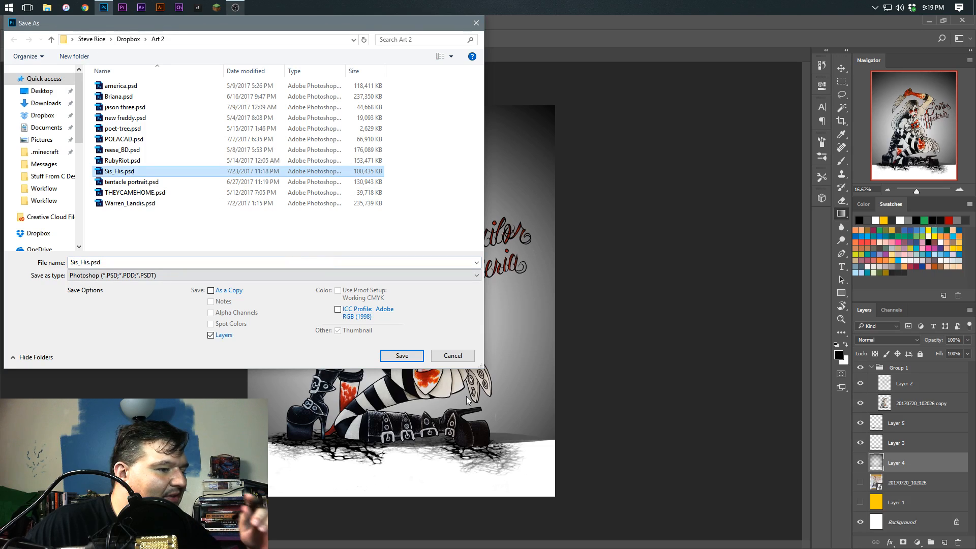
pyautogui.click(389, 357)
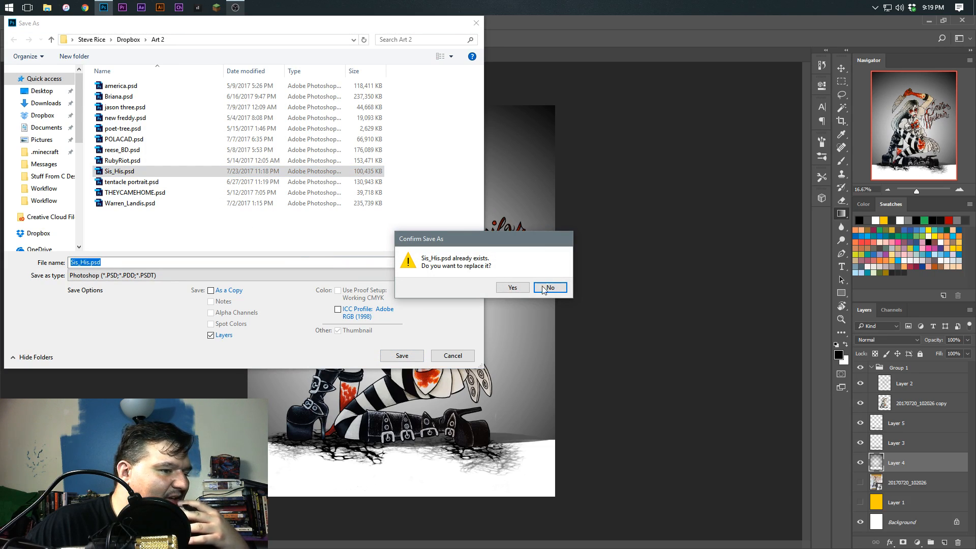
pyautogui.click(511, 288)
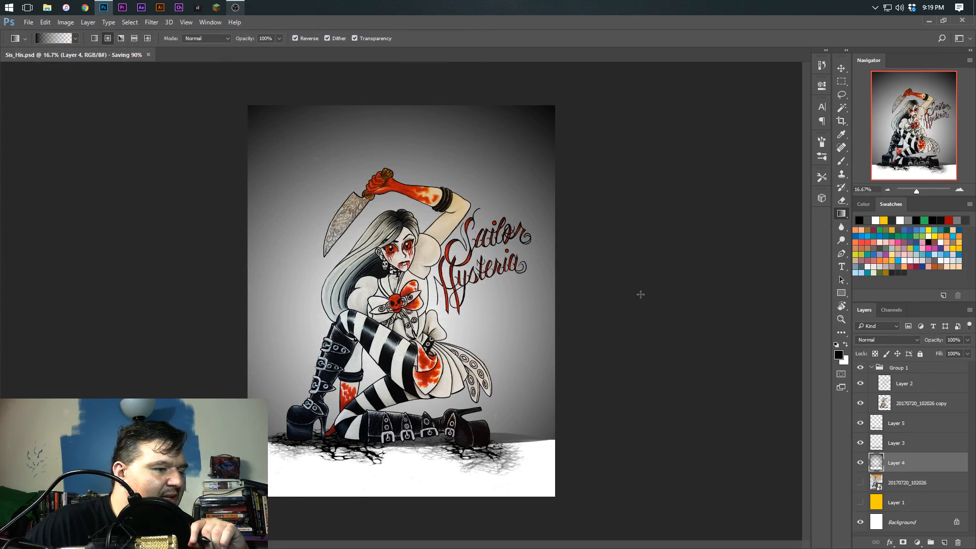
# Clear Layer 4 and fill the whole page with a reversed radial black-to-transparent gradient centered on the figure
pyautogui.hotkey('ctrl', 'a')
pyautogui.press('Delete')
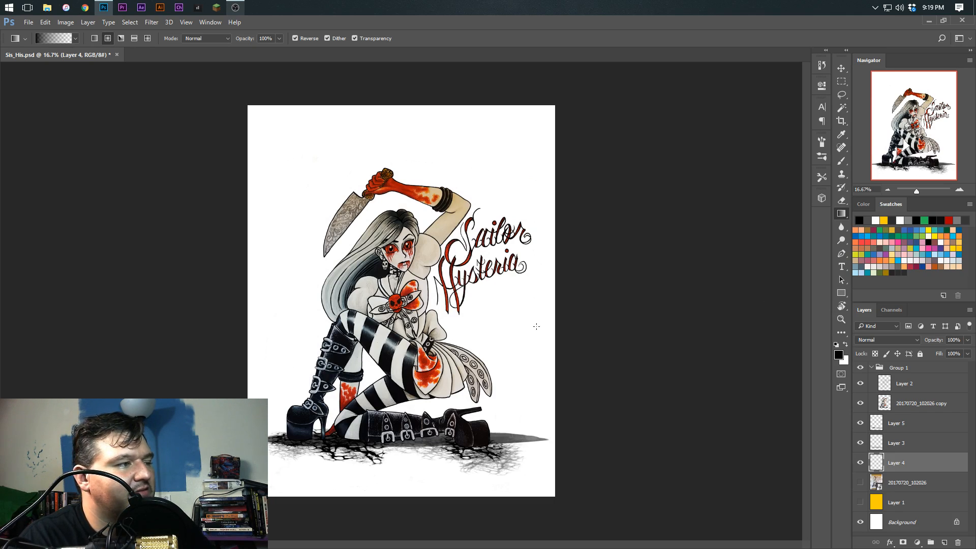
pyautogui.moveTo(400, 334); pyautogui.dragTo(567, 144)
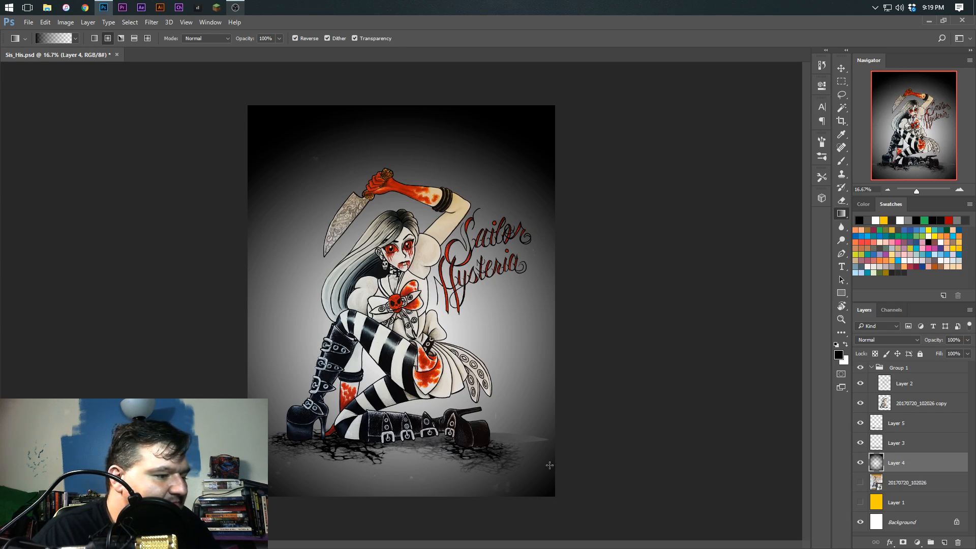
pyautogui.click(841, 200)
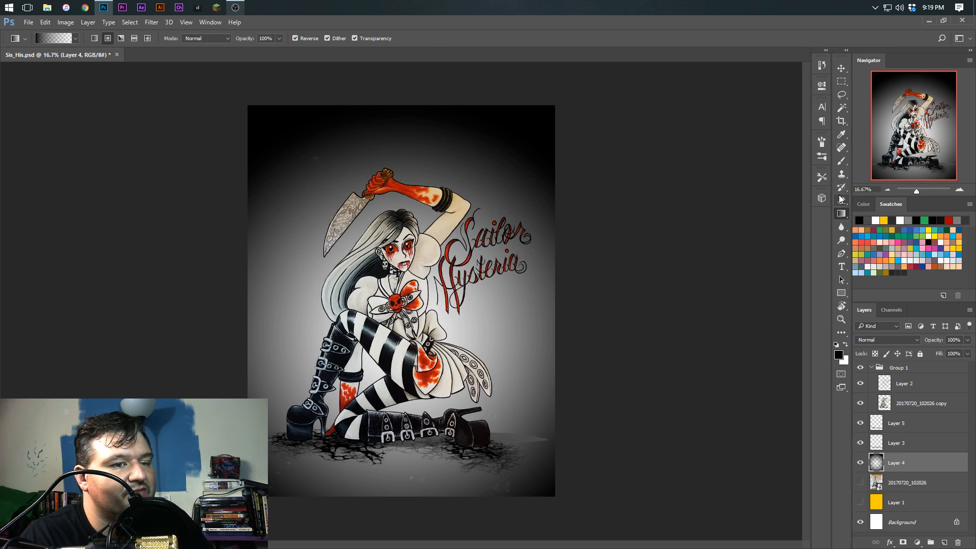
pyautogui.click(902, 404)
pyautogui.press(']')
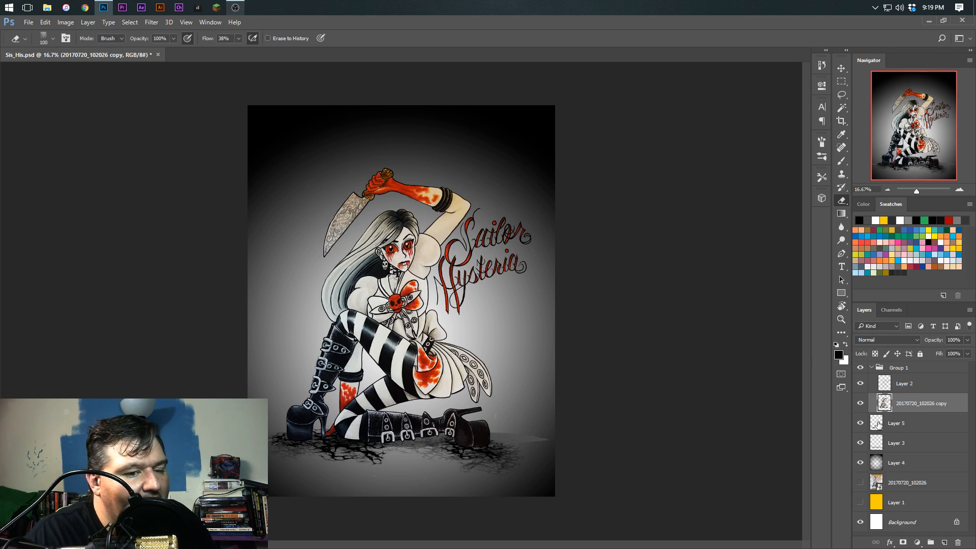
pyautogui.click(894, 444)
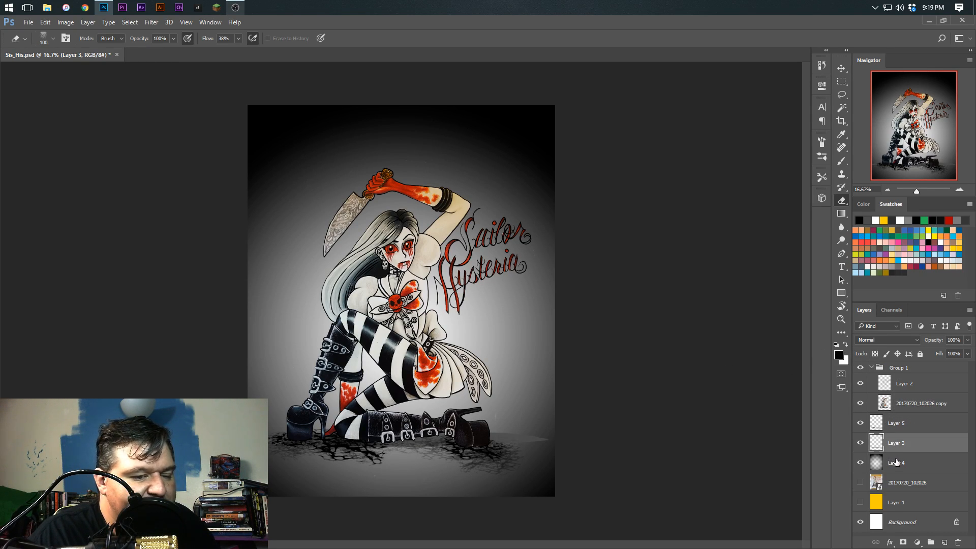
# Preview the yellow Layer 1 behind the gradient, hide it again, and add a new layer above Layer 4
pyautogui.click(894, 459)
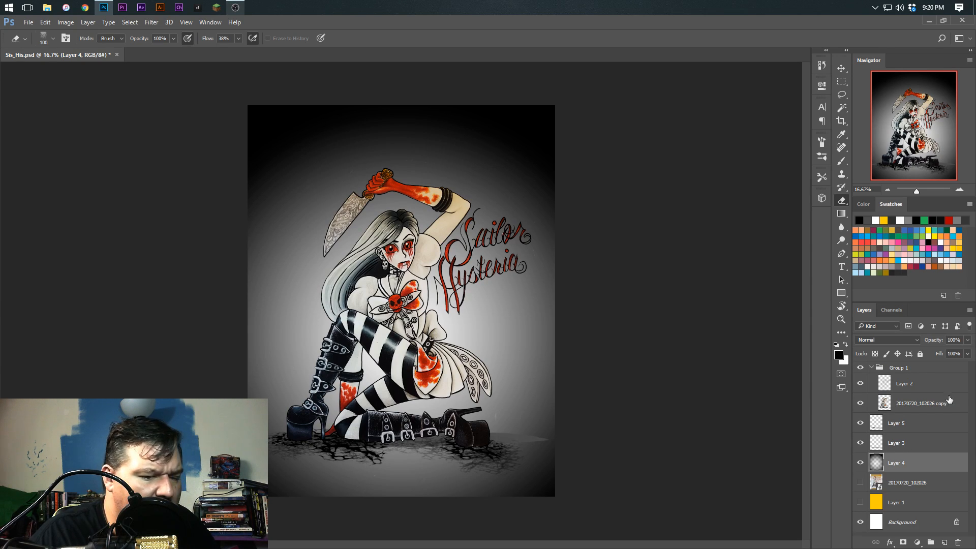
pyautogui.click(860, 502)
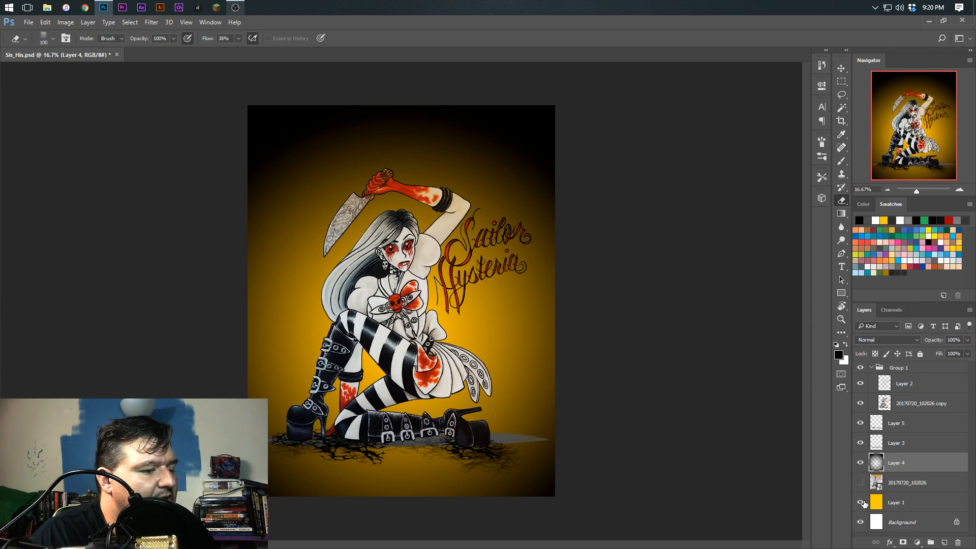
pyautogui.click(860, 503)
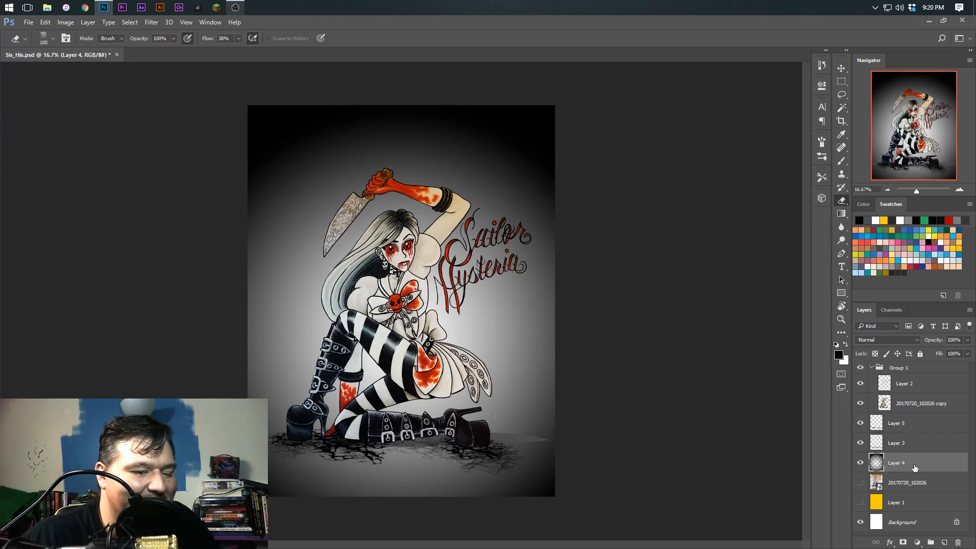
pyautogui.click(945, 544)
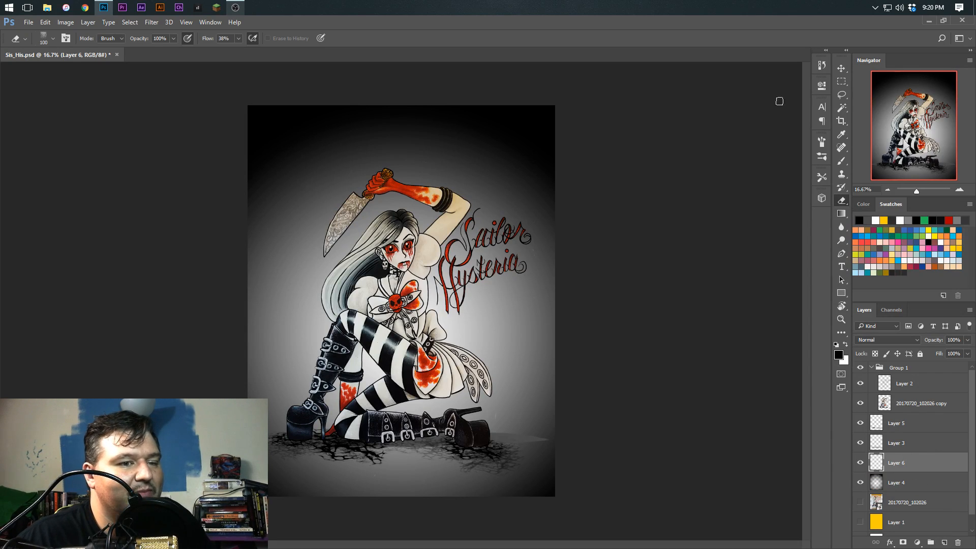
# Switch to the Brush tool and choose the 460 px twin-towered building brush preset
pyautogui.click(823, 159)
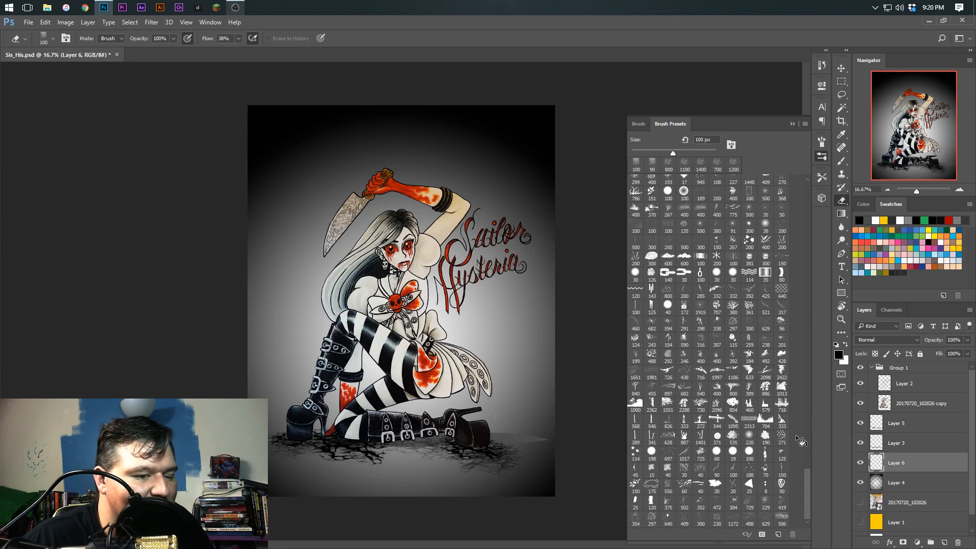
pyautogui.click(842, 162)
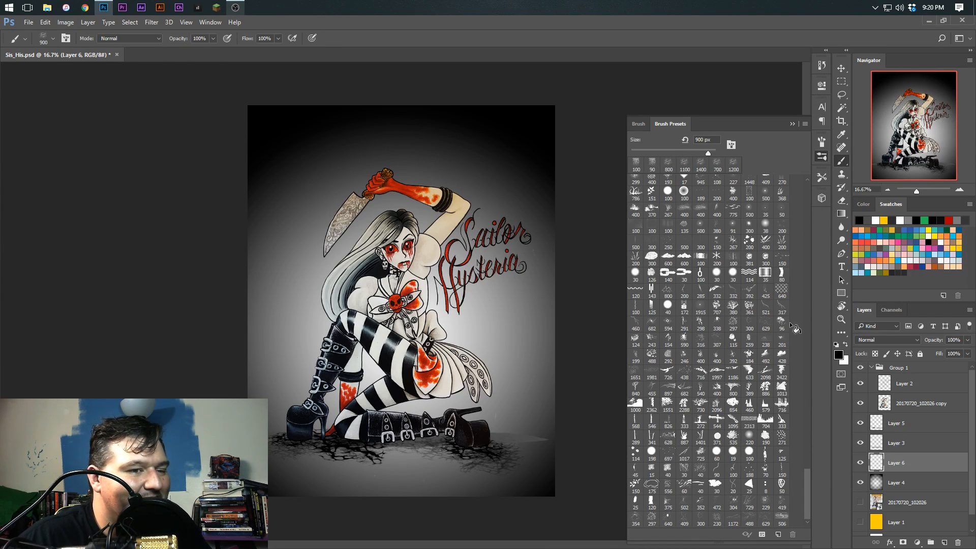
pyautogui.moveTo(805, 483)
pyautogui.mouseDown()
pyautogui.moveTo(806, 461)
pyautogui.moveTo(801, 494)
pyautogui.mouseUp()
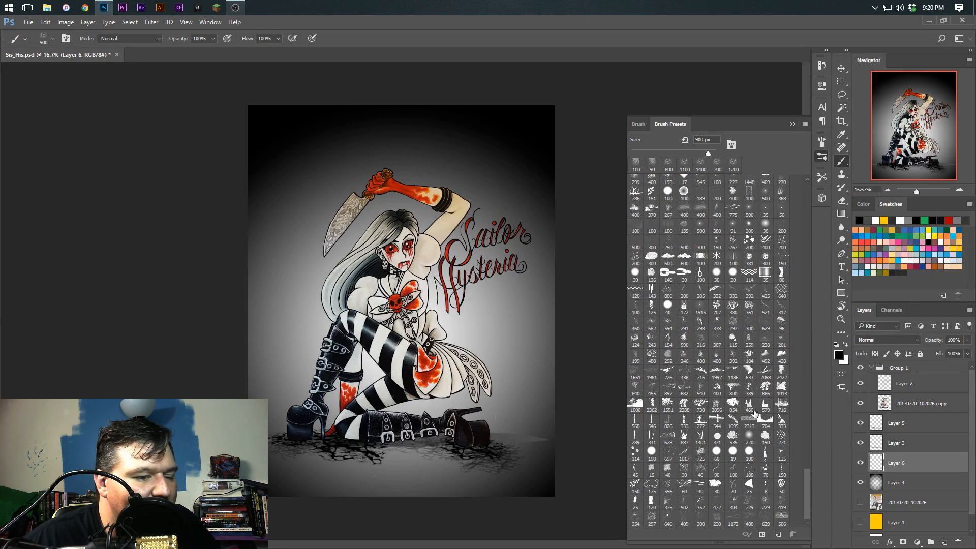
pyautogui.click(781, 404)
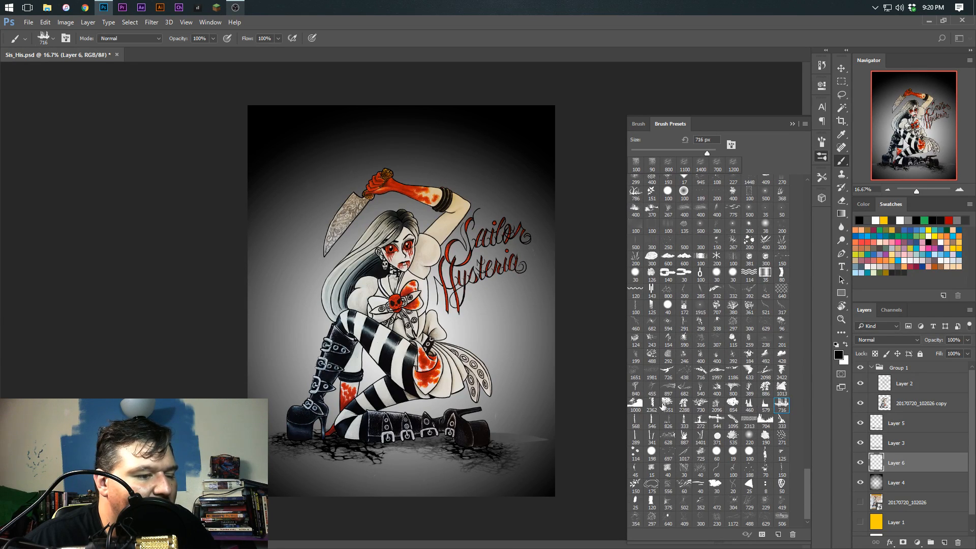
pyautogui.click(765, 403)
pyautogui.click(749, 405)
# Try stamping the building silhouette in black at 2500 px on Layer 6, behind the figure and lettering, and undo it
pyautogui.press(']')
pyautogui.press(']')
pyautogui.press(']')
pyautogui.press(']')
pyautogui.press(']')
pyautogui.press(']')
pyautogui.press(']')
pyautogui.press(']')
pyautogui.press(']')
pyautogui.press(']')
pyautogui.press(']')
pyautogui.press(']')
pyautogui.press(']')
pyautogui.press(']')
pyautogui.press(']')
pyautogui.press(']')
pyautogui.press(']')
pyautogui.press(']')
pyautogui.press(']')
pyautogui.press(']')
pyautogui.press(']')
pyautogui.click(860, 463)
pyautogui.click(860, 464)
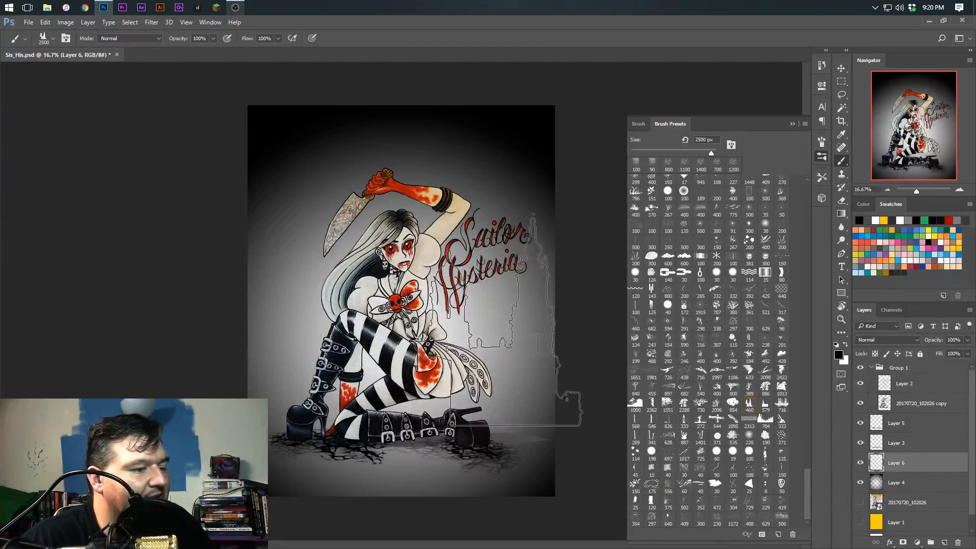
pyautogui.click(496, 320)
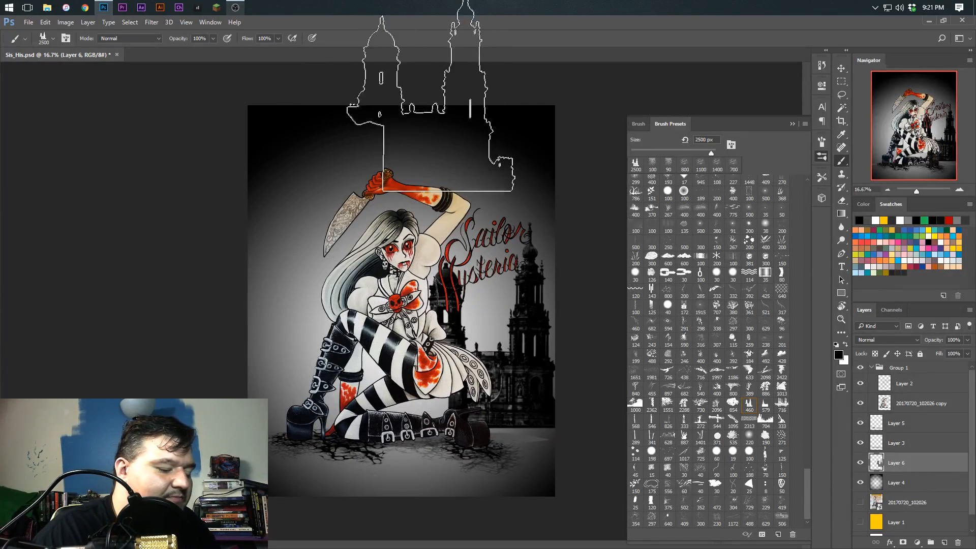
pyautogui.hotkey('ctrl', 'z')
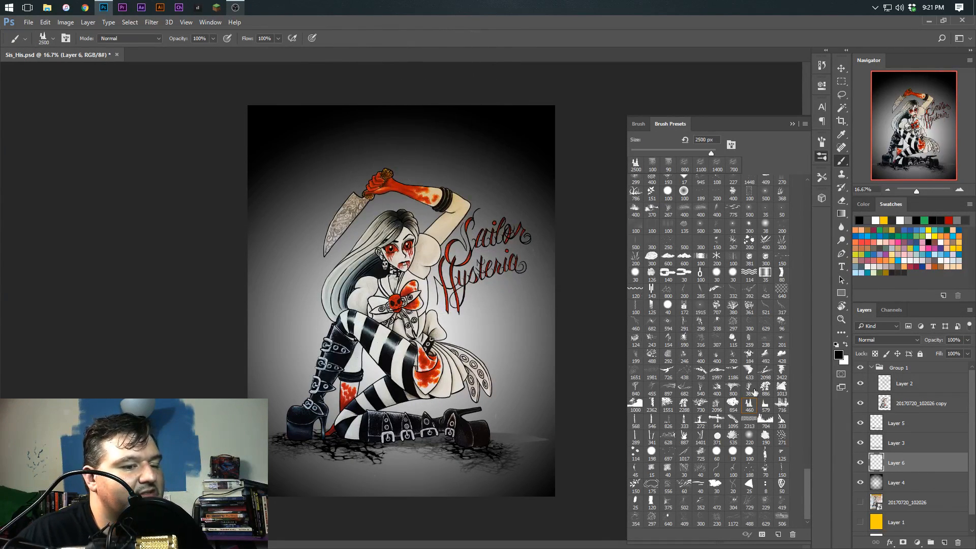
# Try stamping the 544 px brush preset, enlarged to 1600 px, behind the figure's boots on Layer 6, and undo it
pyautogui.click(717, 420)
pyautogui.press(']')
pyautogui.press(']')
pyautogui.press(']')
pyautogui.press(']')
pyautogui.press(']')
pyautogui.press(']')
pyautogui.press(']')
pyautogui.press(']')
pyautogui.click(530, 402)
pyautogui.hotkey('ctrl', 'z')
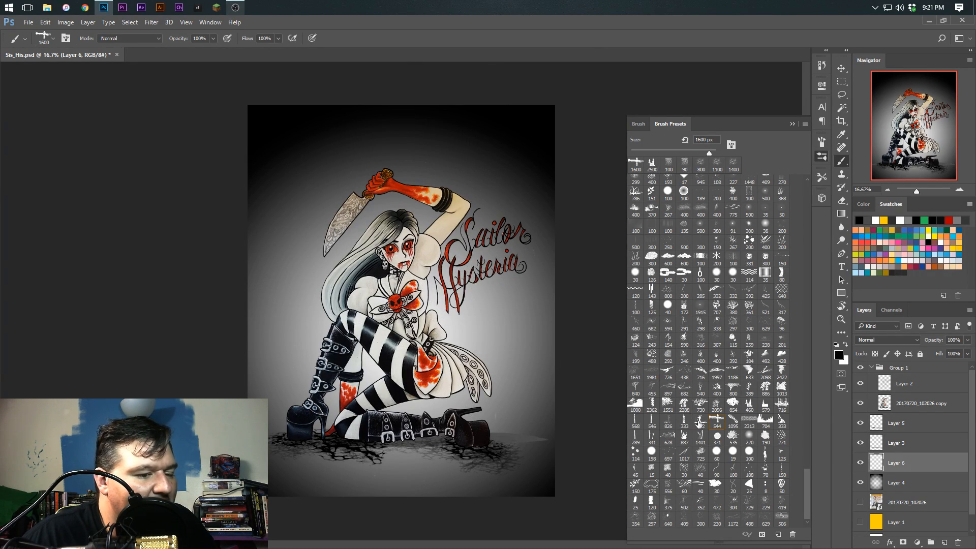
# Try stamping the 272 px ruins brush preset at 1800 px beside the figure's skirt on Layer 6, and undo it
pyautogui.click(699, 419)
pyautogui.press(']')
pyautogui.press(']')
pyautogui.press(']')
pyautogui.press(']')
pyautogui.press(']')
pyautogui.press(']')
pyautogui.press(']')
pyautogui.press(']')
pyautogui.press(']')
pyautogui.press(']')
pyautogui.press(']')
pyautogui.press(']')
pyautogui.press(']')
pyautogui.press(']')
pyautogui.press(']')
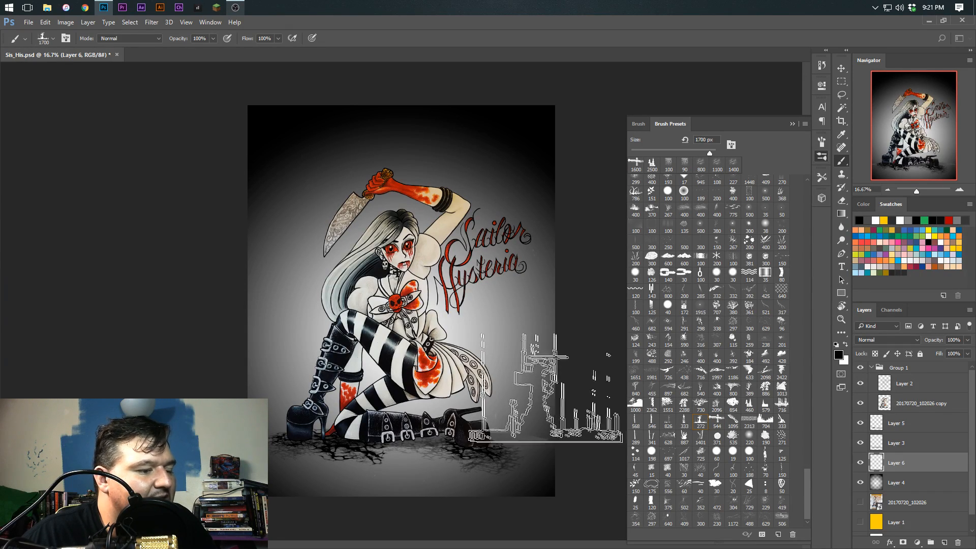
pyautogui.press(']')
pyautogui.click(544, 387)
pyautogui.hotkey('ctrl', 'z')
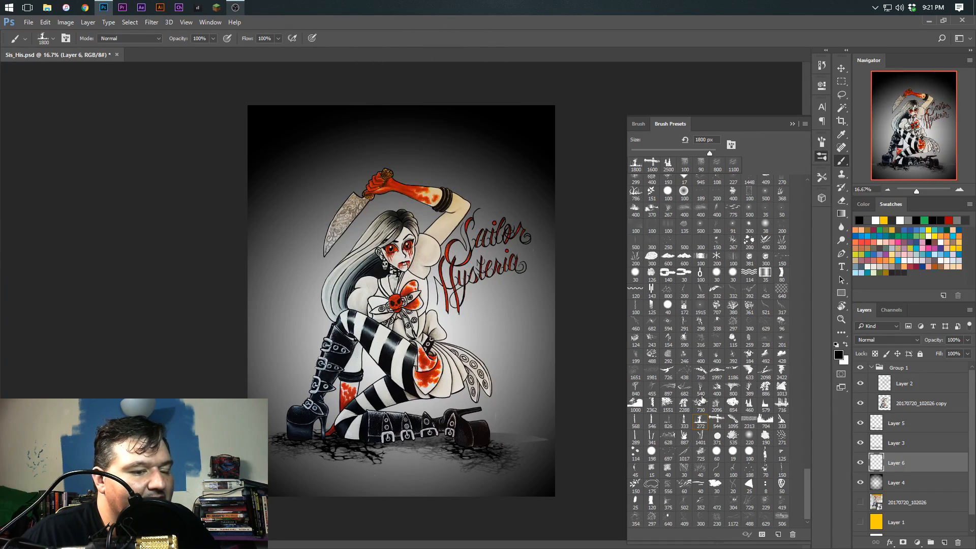
pyautogui.click(788, 307)
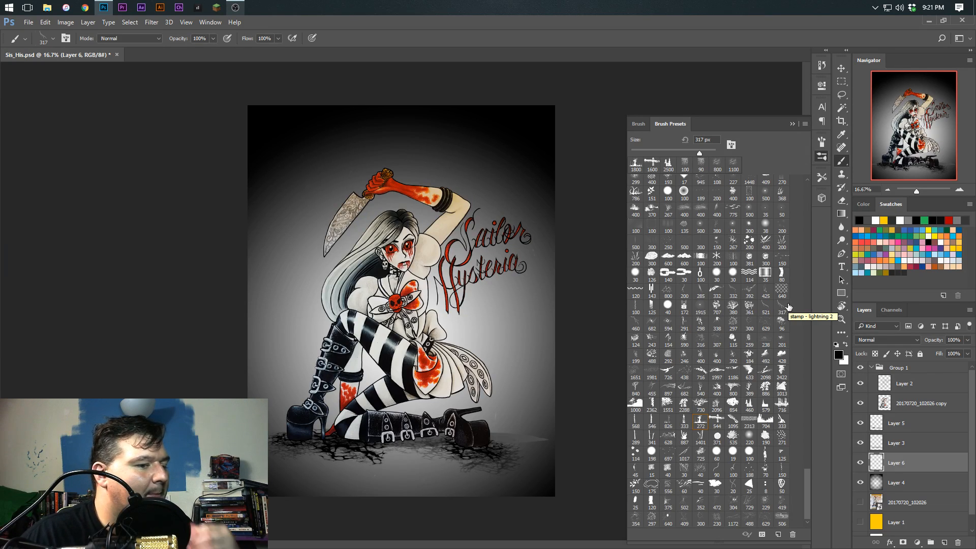
# Switch to Chrome and search Google for "alice madness returns"
pyautogui.click(90, 11)
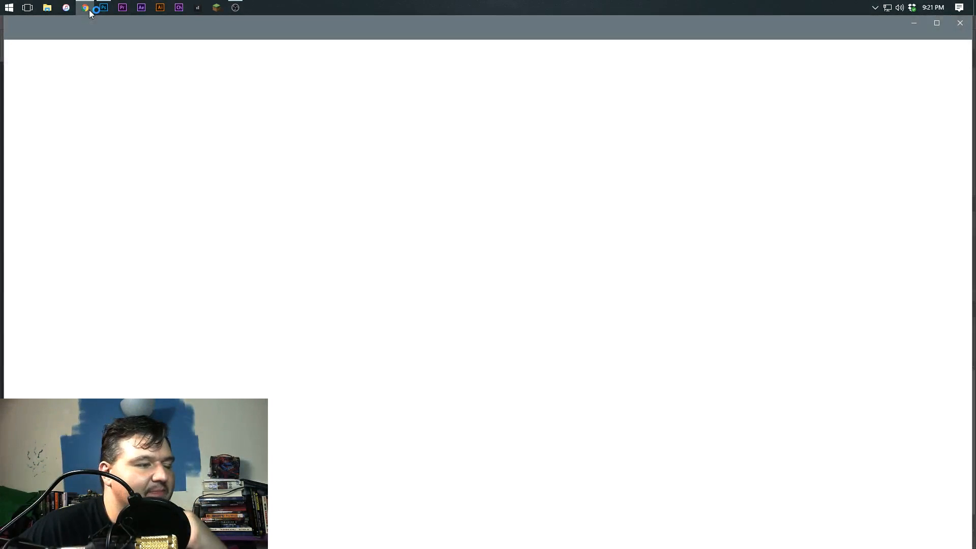
pyautogui.write('e')
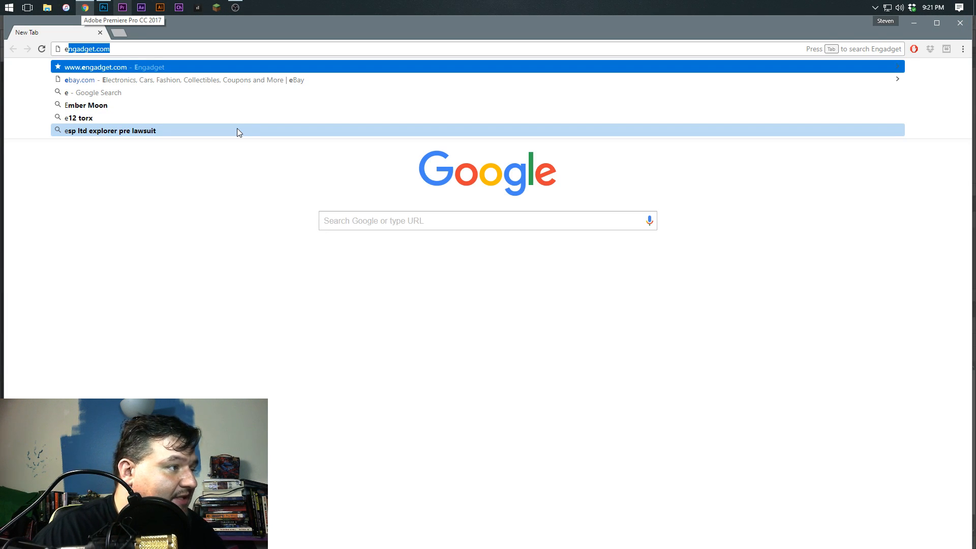
pyautogui.press('BackSpace')
pyautogui.press('BackSpace')
pyautogui.write('hydt')
pyautogui.press('BackSpace')
pyautogui.press('BackSpace')
pyautogui.press('BackSpace')
pyautogui.press('BackSpace')
pyautogui.write('alice')
pyautogui.write(' ma')
pyautogui.press('Down')
pyautogui.press('Down')
pyautogui.press('Return')
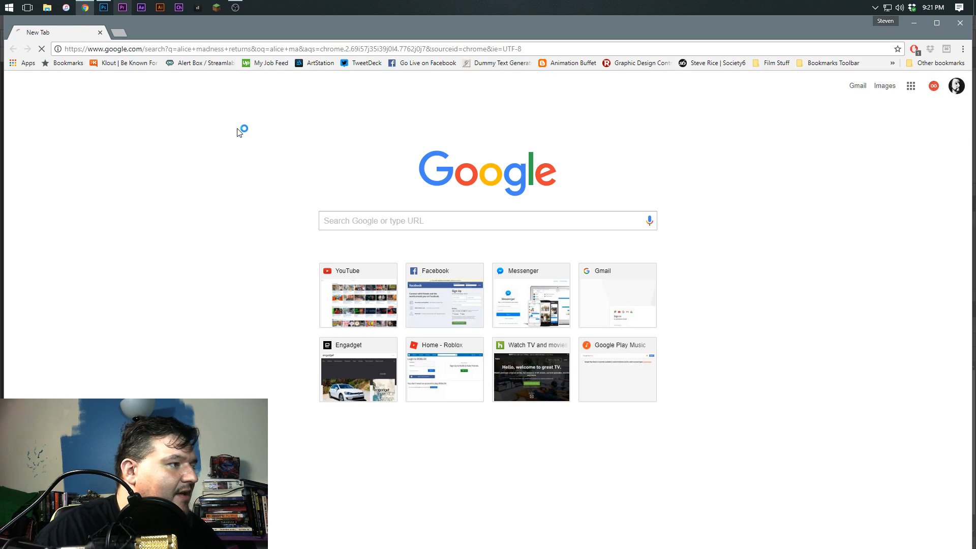
# Show the image results for the game and look through them for background references
pyautogui.click(126, 122)
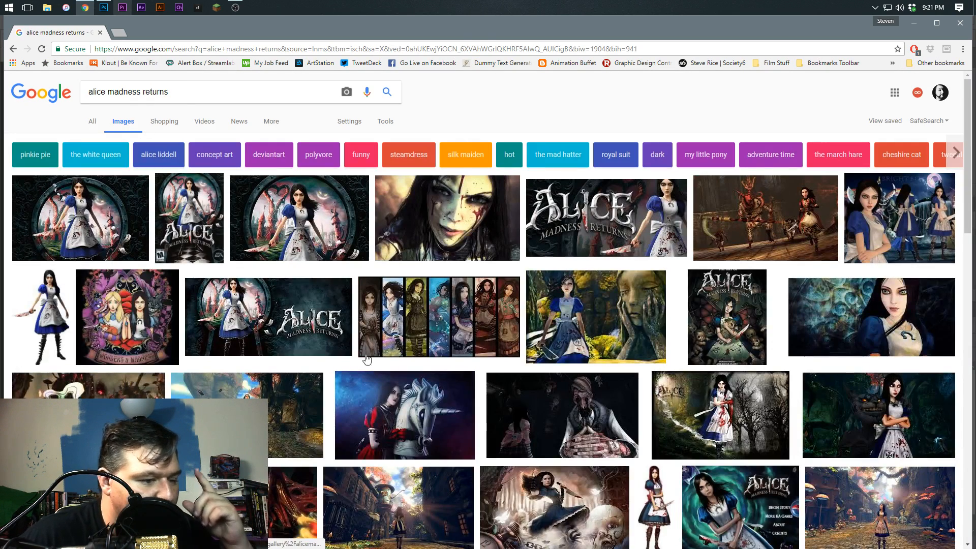
pyautogui.scroll(-5, 449, 379)
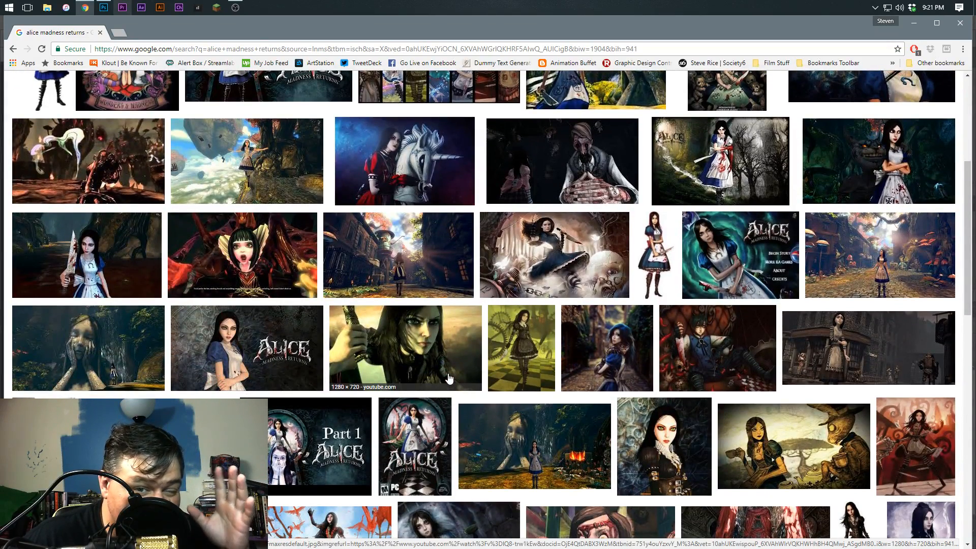
pyautogui.scroll(-2, 448, 378)
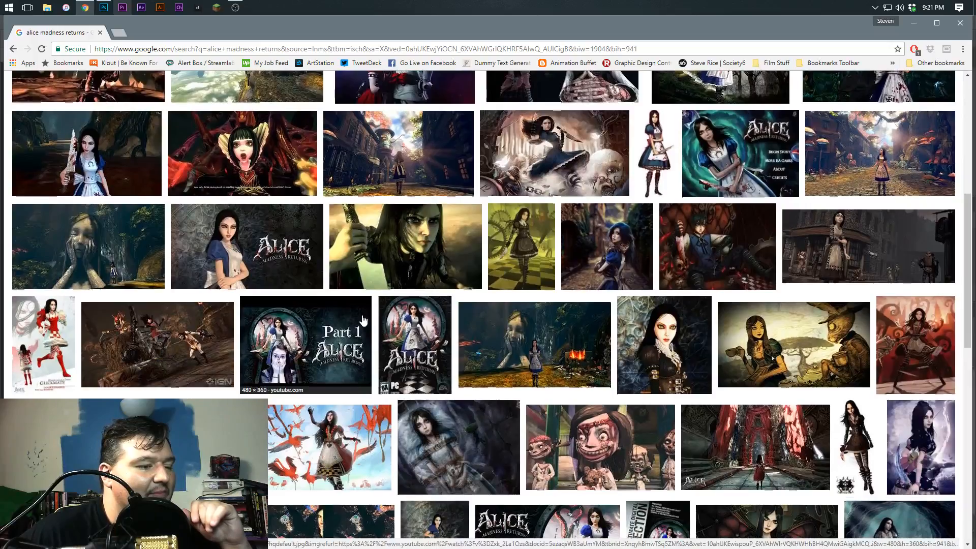
pyautogui.scroll(7, 363, 320)
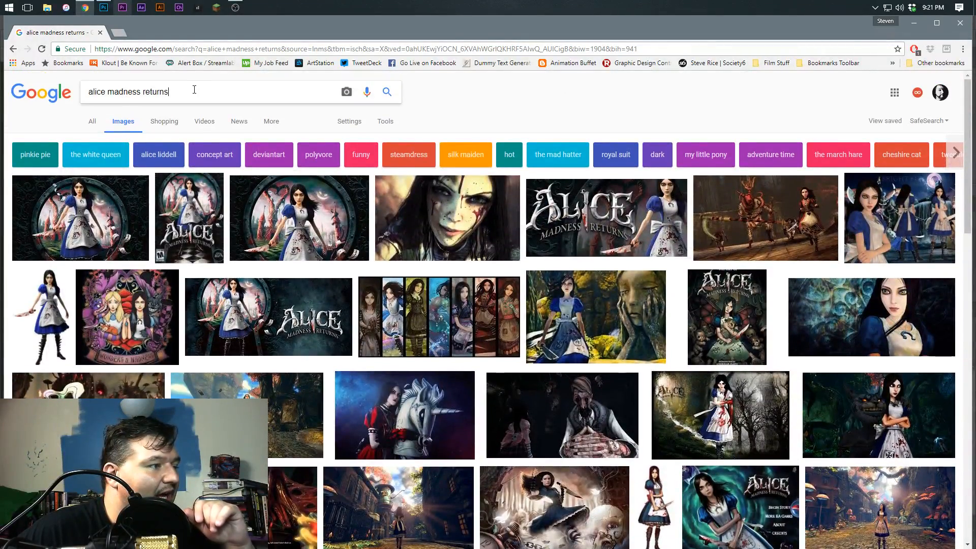
# Narrow the image search to "alice madness returns hysteria" and examine the backgrounds used in the results
pyautogui.write('hy')
pyautogui.click(186, 104)
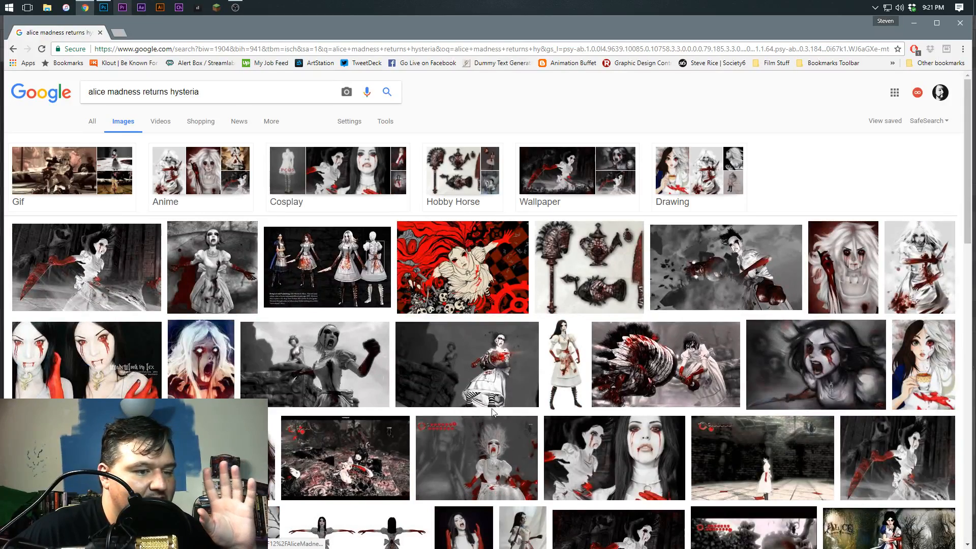
pyautogui.scroll(-3, 482, 394)
pyautogui.scroll(-2, 467, 371)
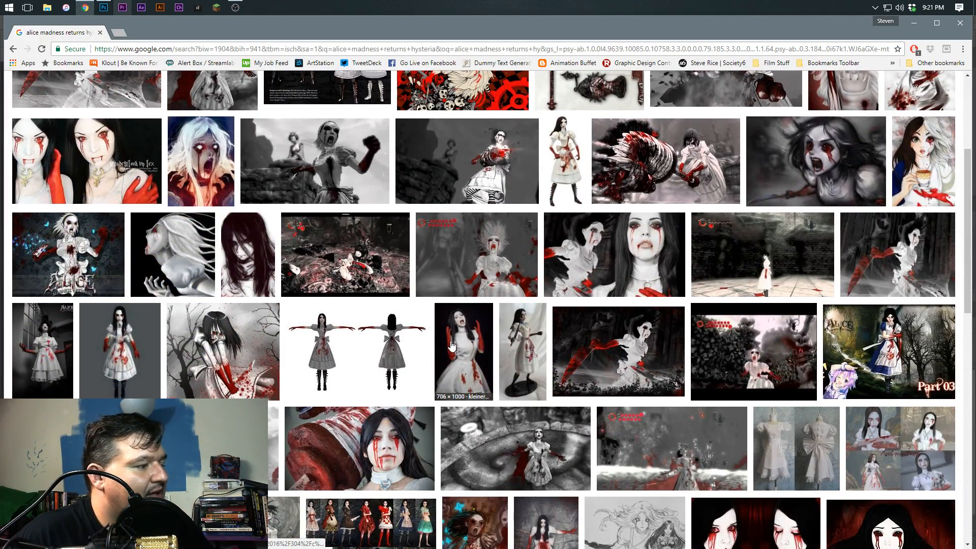
pyautogui.scroll(-3, 451, 346)
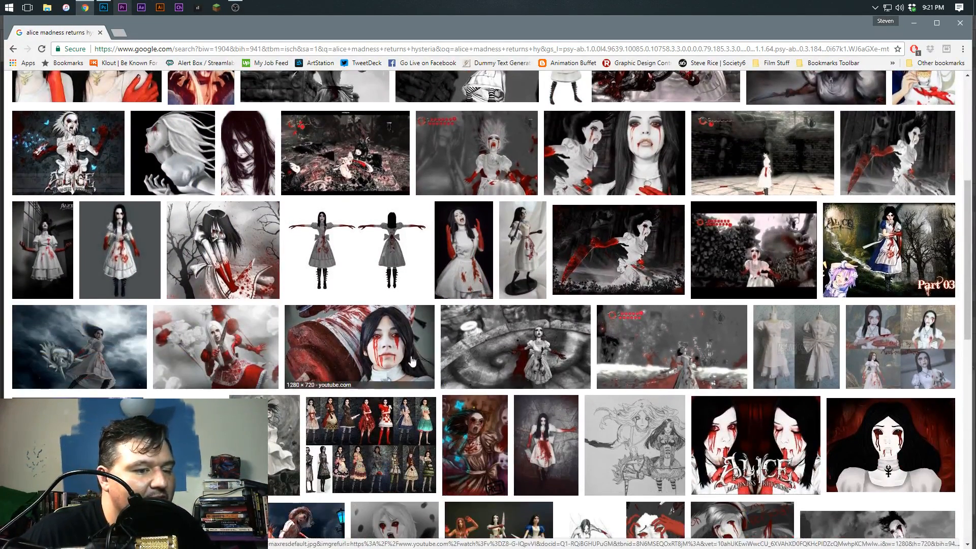
pyautogui.scroll(4, 355, 331)
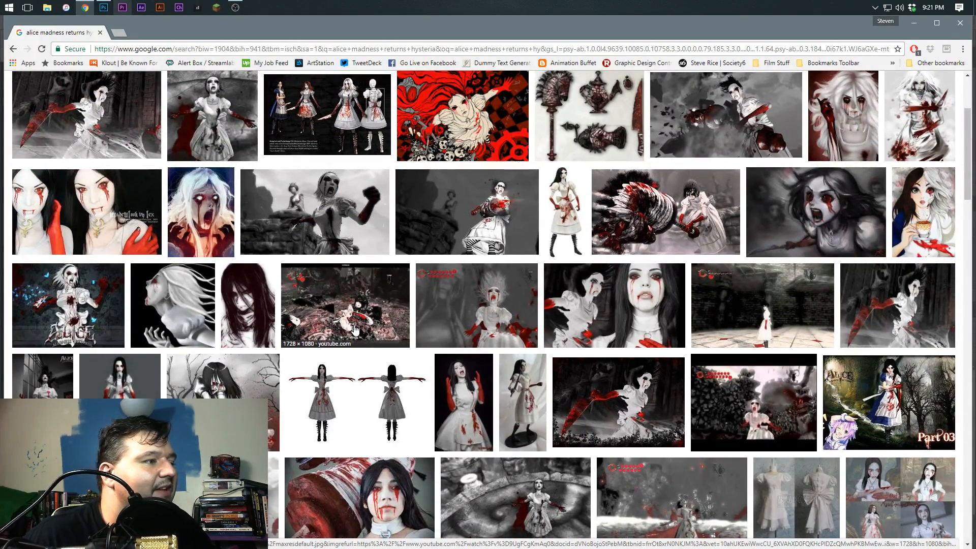
pyautogui.scroll(-2, 428, 262)
pyautogui.scroll(-5, 428, 261)
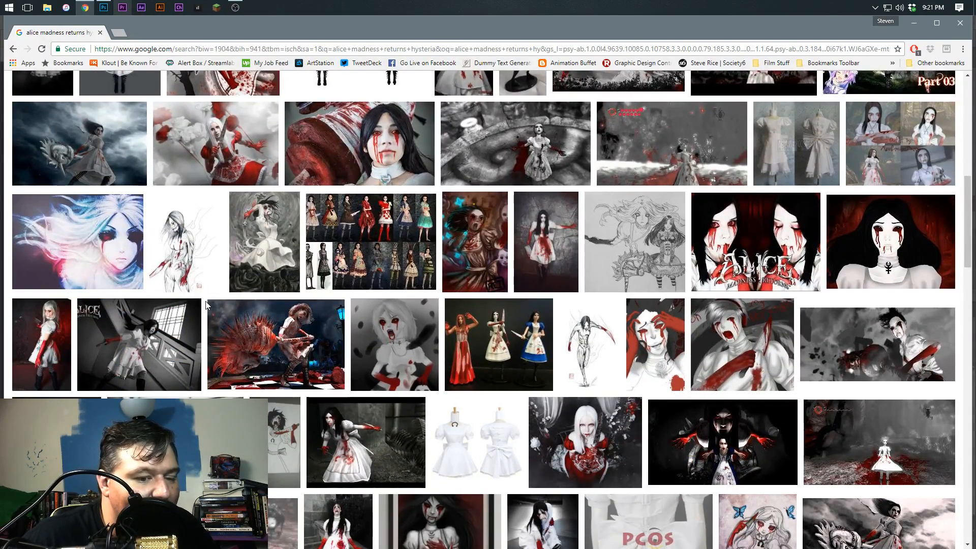
pyautogui.scroll(-4, 206, 305)
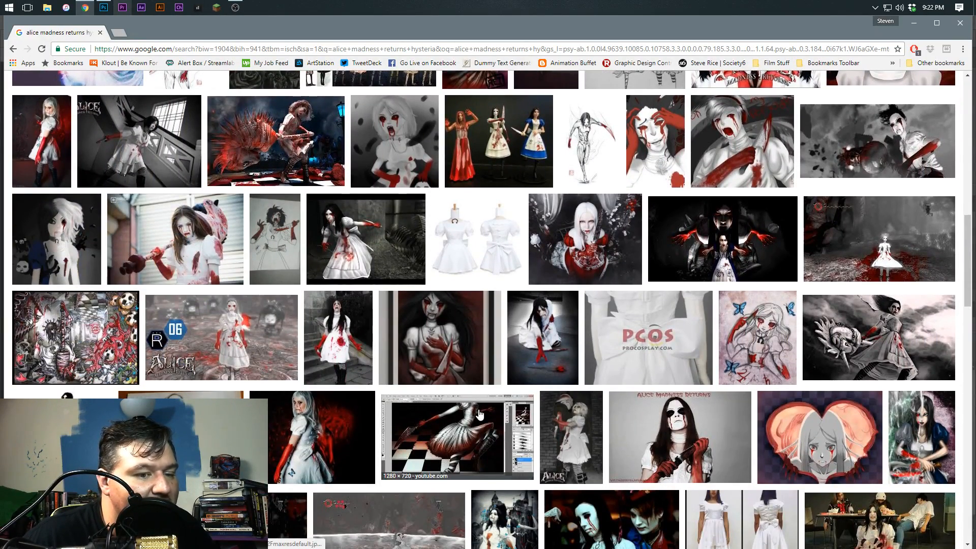
pyautogui.scroll(-5, 221, 375)
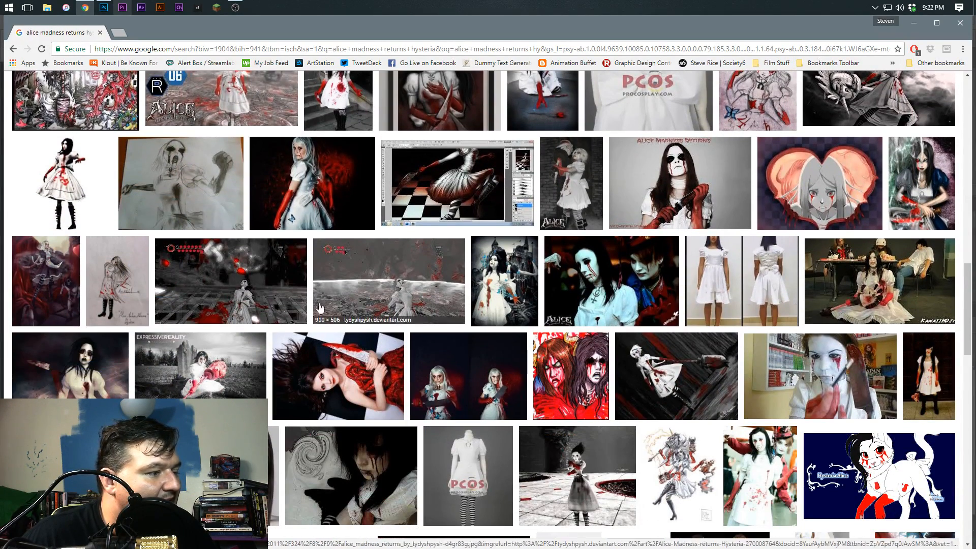
pyautogui.scroll(1, 401, 318)
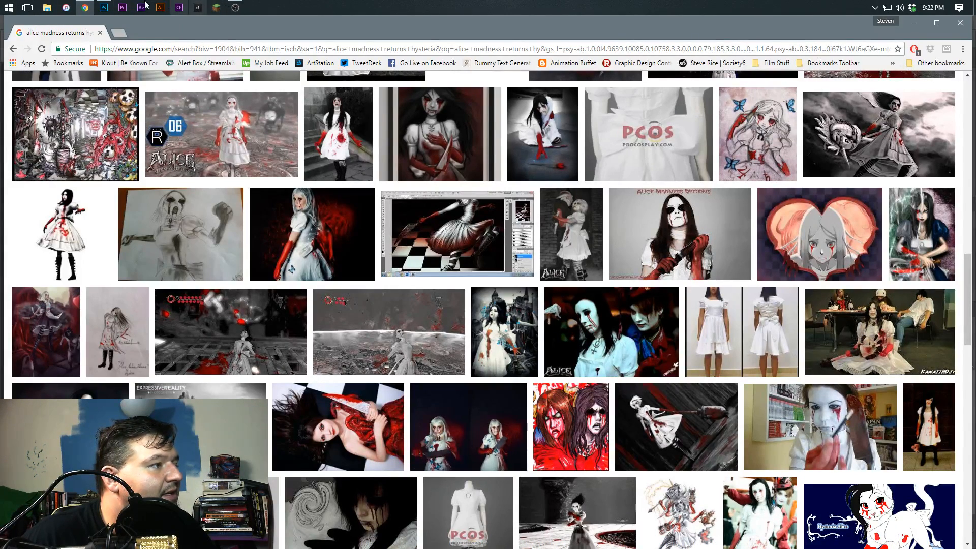
# Return to Photoshop, try painting a large white splatter behind the figure with the 700 px Explode It preset, and undo it
pyautogui.click(104, 8)
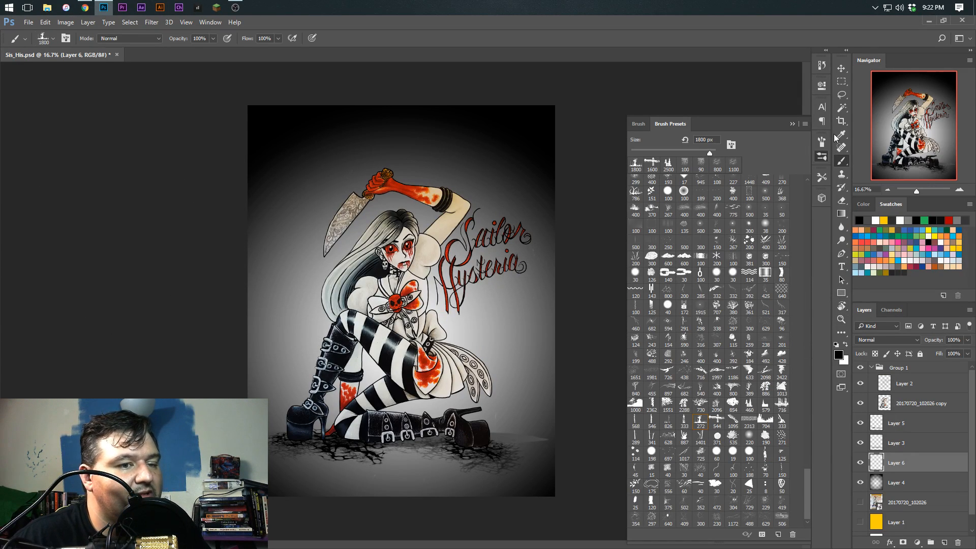
pyautogui.click(823, 176)
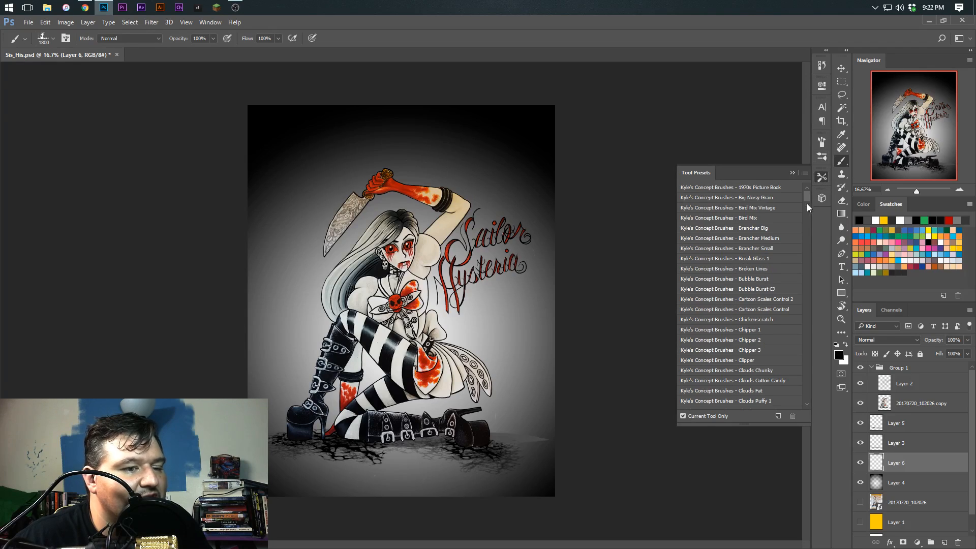
pyautogui.moveTo(810, 202); pyautogui.dragTo(806, 212)
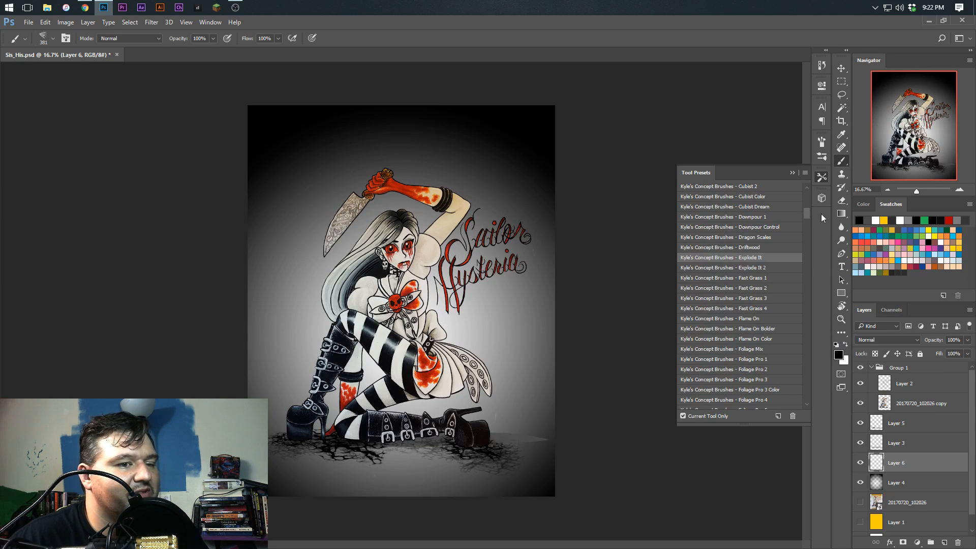
pyautogui.click(821, 178)
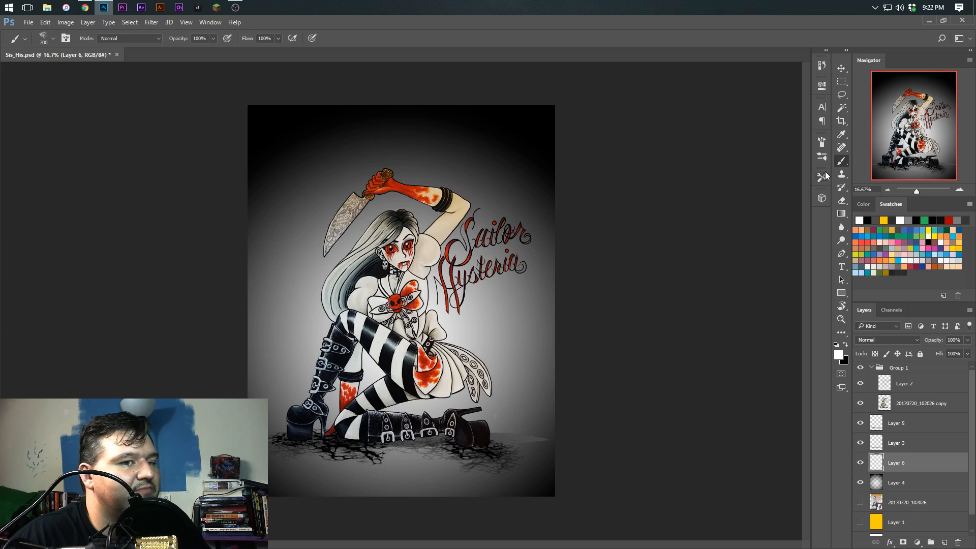
pyautogui.moveTo(353, 229)
pyautogui.mouseDown()
pyautogui.moveTo(367, 226)
pyautogui.moveTo(460, 303)
pyautogui.moveTo(351, 274)
pyautogui.moveTo(390, 378)
pyautogui.moveTo(310, 264)
pyautogui.moveTo(335, 351)
pyautogui.moveTo(406, 229)
pyautogui.moveTo(367, 194)
pyautogui.moveTo(482, 325)
pyautogui.moveTo(300, 295)
pyautogui.moveTo(513, 305)
pyautogui.moveTo(453, 417)
pyautogui.moveTo(279, 315)
pyautogui.moveTo(508, 325)
pyautogui.moveTo(175, 89)
pyautogui.mouseUp()
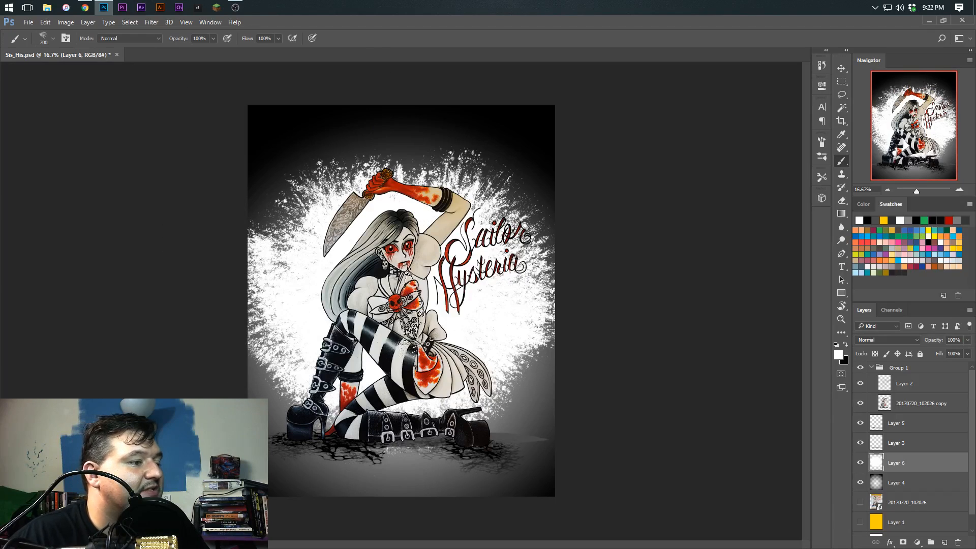
pyautogui.hotkey('ctrl', 'z')
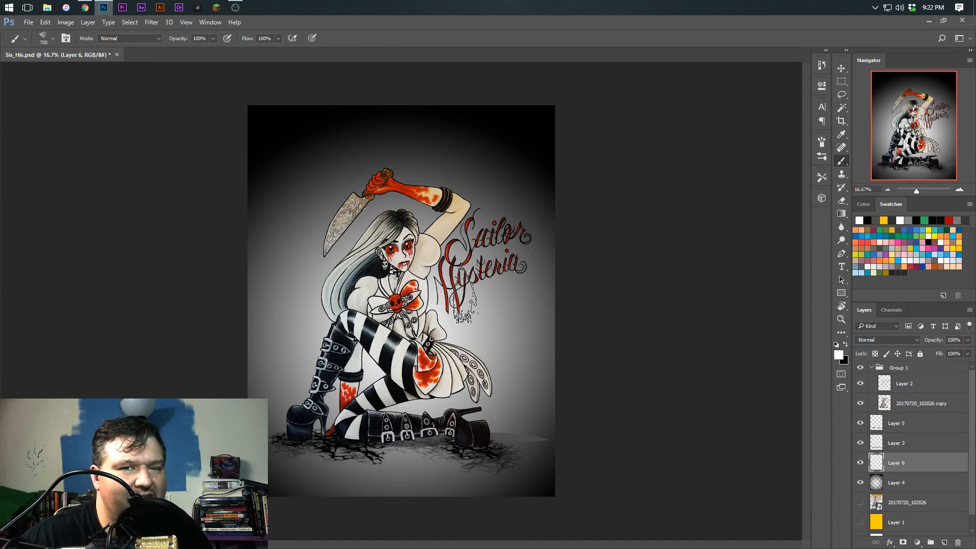
# Paint a white splatter behind the figure on Layer 6 with Explode It 2 at 1000 px, then reduce the brush to 700 px
pyautogui.click(820, 158)
pyautogui.click(823, 176)
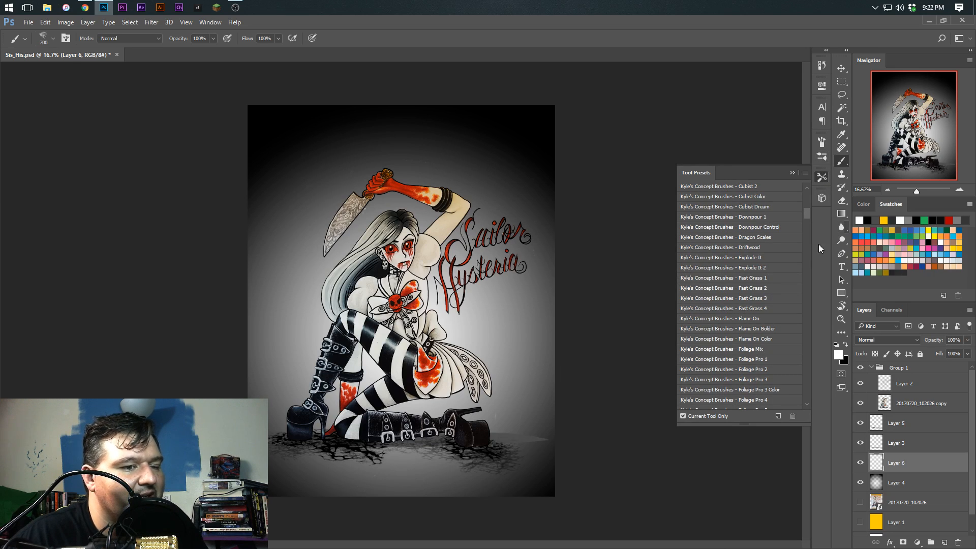
pyautogui.click(751, 268)
pyautogui.press(']')
pyautogui.press(']')
pyautogui.press(']')
pyautogui.press(']')
pyautogui.moveTo(368, 379); pyautogui.dragTo(343, 296)
pyautogui.moveTo(439, 282)
pyautogui.mouseDown()
pyautogui.moveTo(327, 407)
pyautogui.moveTo(430, 250)
pyautogui.moveTo(338, 394)
pyautogui.moveTo(459, 253)
pyautogui.moveTo(328, 403)
pyautogui.moveTo(432, 345)
pyautogui.moveTo(341, 347)
pyautogui.mouseUp()
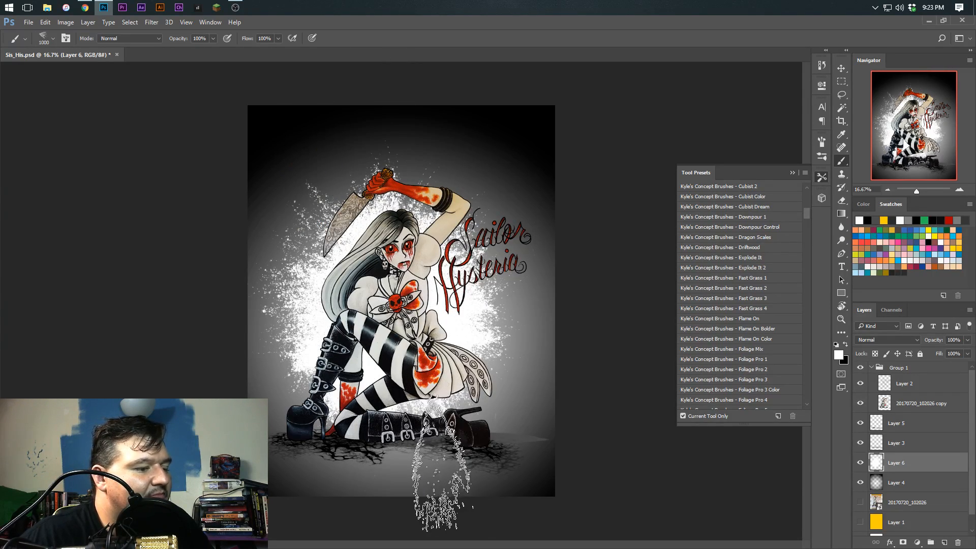
pyautogui.press('[')
pyautogui.press('[')
pyautogui.press('[')
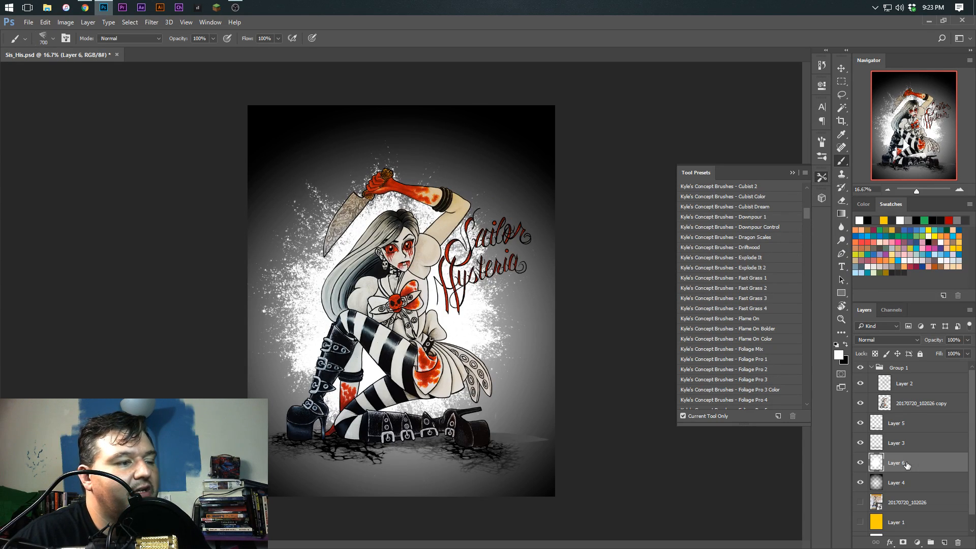
pyautogui.click(842, 69)
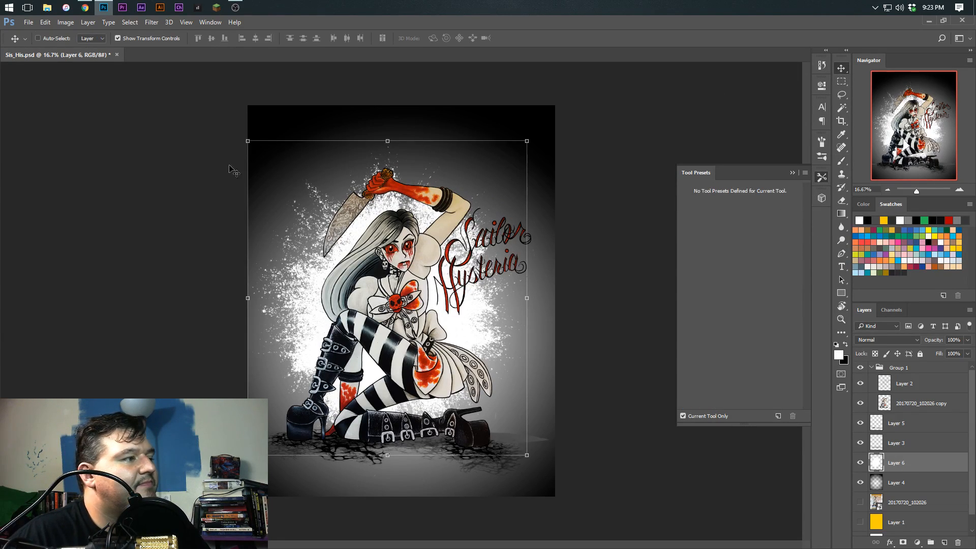
pyautogui.click(45, 23)
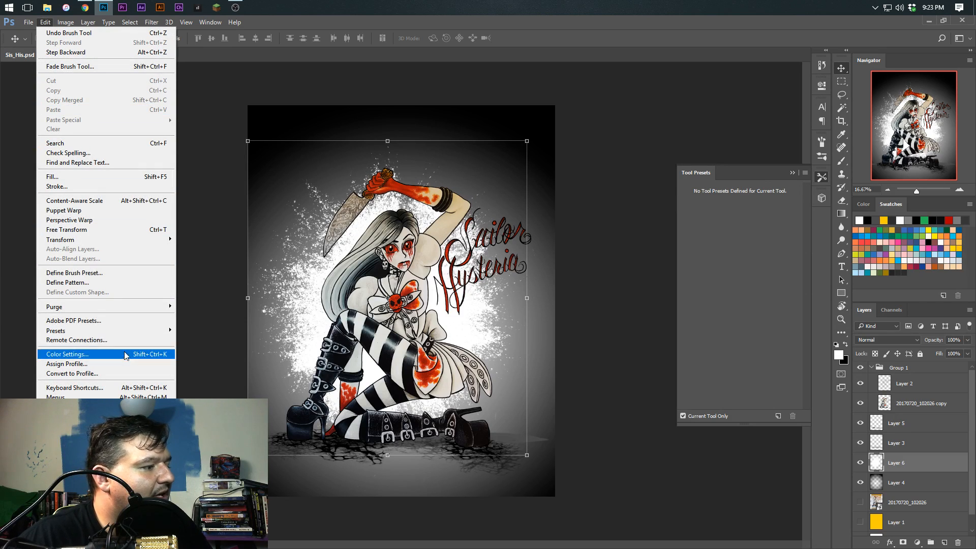
pyautogui.moveTo(99, 244)
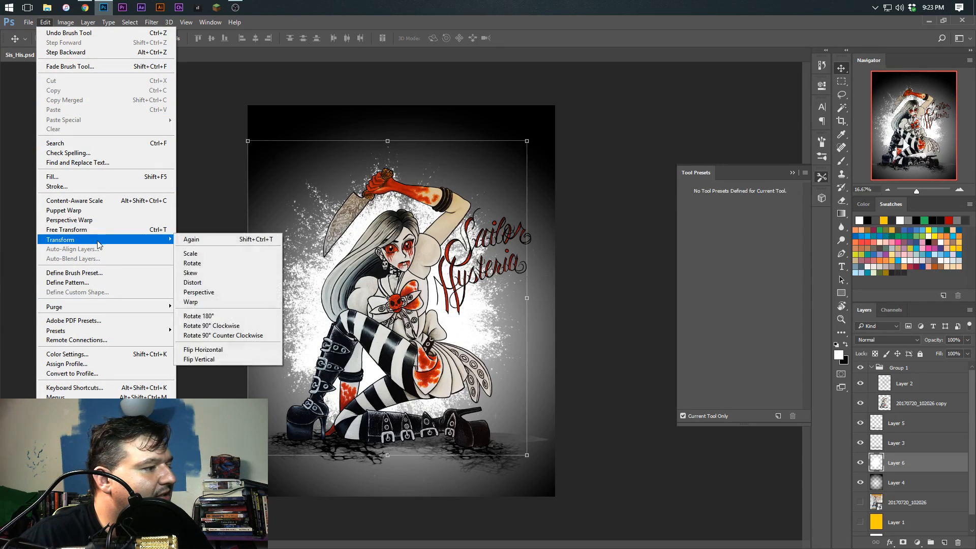
pyautogui.click(201, 291)
pyautogui.moveTo(528, 455); pyautogui.dragTo(701, 454)
pyautogui.moveTo(521, 141); pyautogui.dragTo(412, 355)
pyautogui.moveTo(411, 396); pyautogui.dragTo(496, 347)
pyautogui.moveTo(713, 518); pyautogui.dragTo(628, 517)
pyautogui.moveTo(458, 206); pyautogui.dragTo(482, 223)
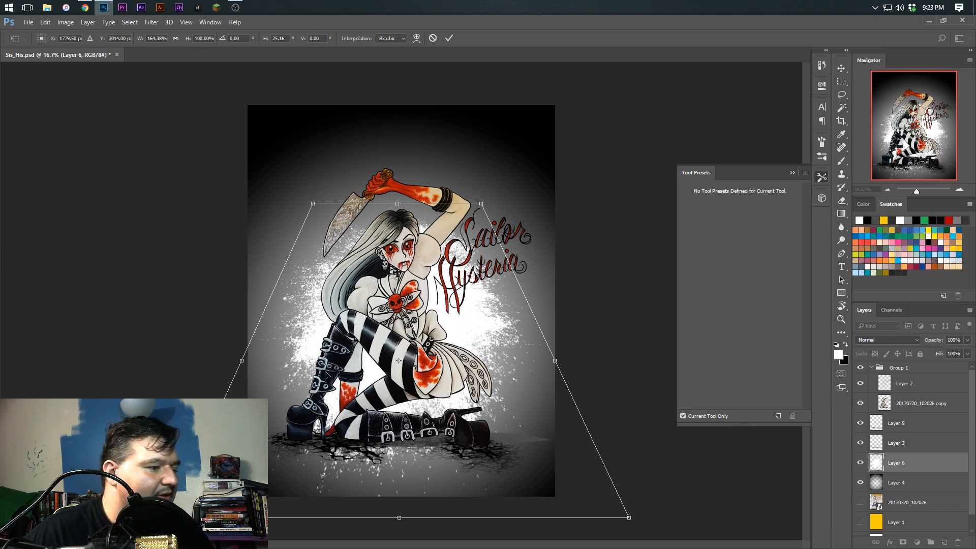
pyautogui.rightClick(300, 371)
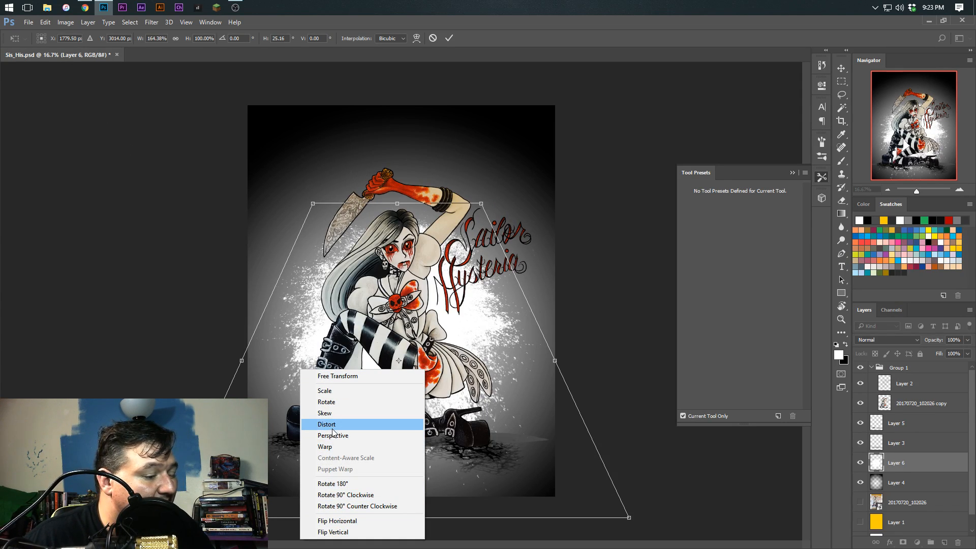
pyautogui.click(328, 413)
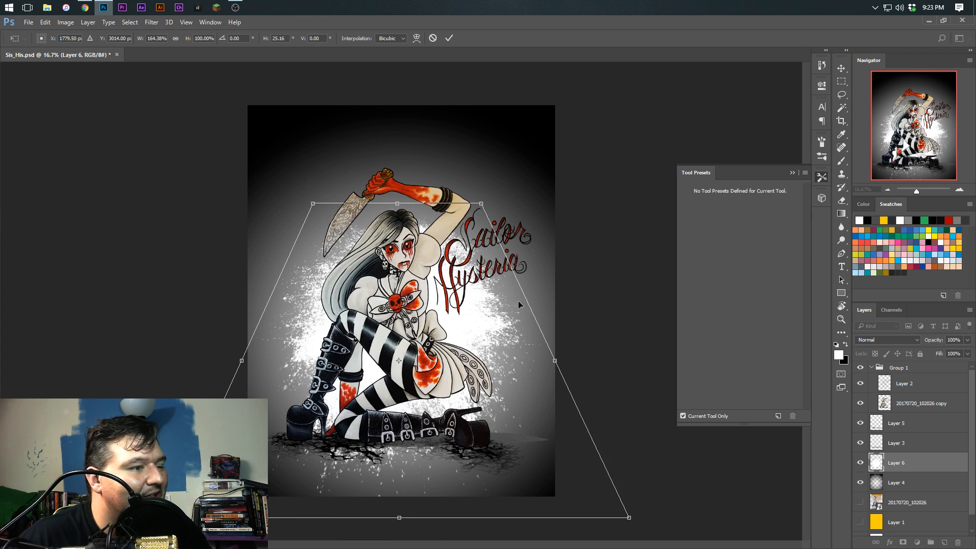
pyautogui.moveTo(394, 209); pyautogui.dragTo(406, 219)
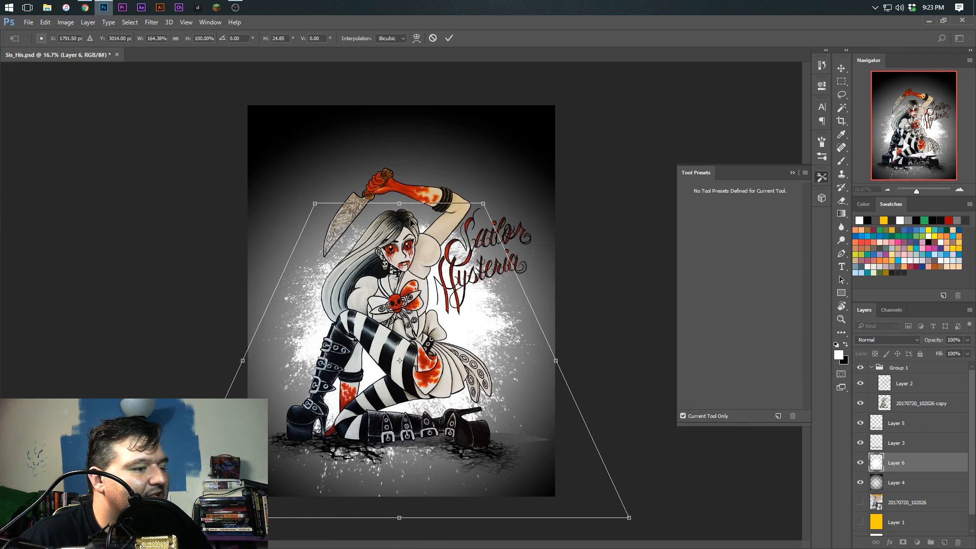
pyautogui.moveTo(561, 365)
pyautogui.mouseDown()
pyautogui.moveTo(554, 346)
pyautogui.moveTo(558, 356)
pyautogui.mouseUp()
pyautogui.moveTo(244, 354); pyautogui.dragTo(257, 337)
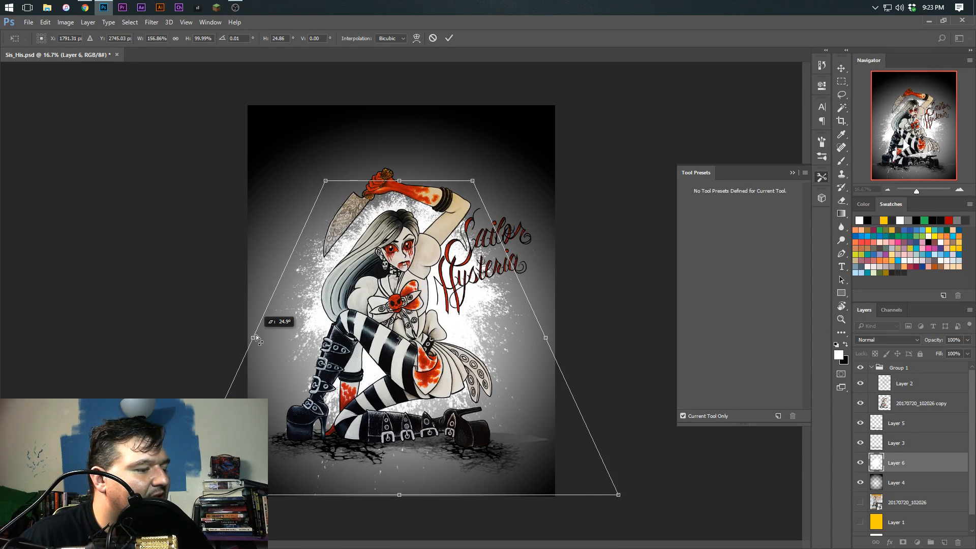
pyautogui.rightClick(413, 308)
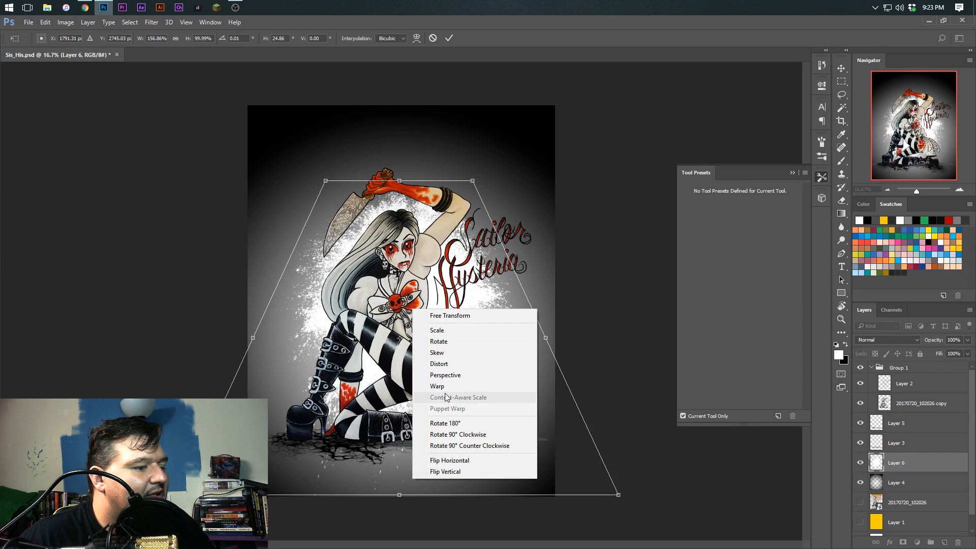
pyautogui.click(441, 376)
pyautogui.moveTo(619, 494); pyautogui.dragTo(762, 494)
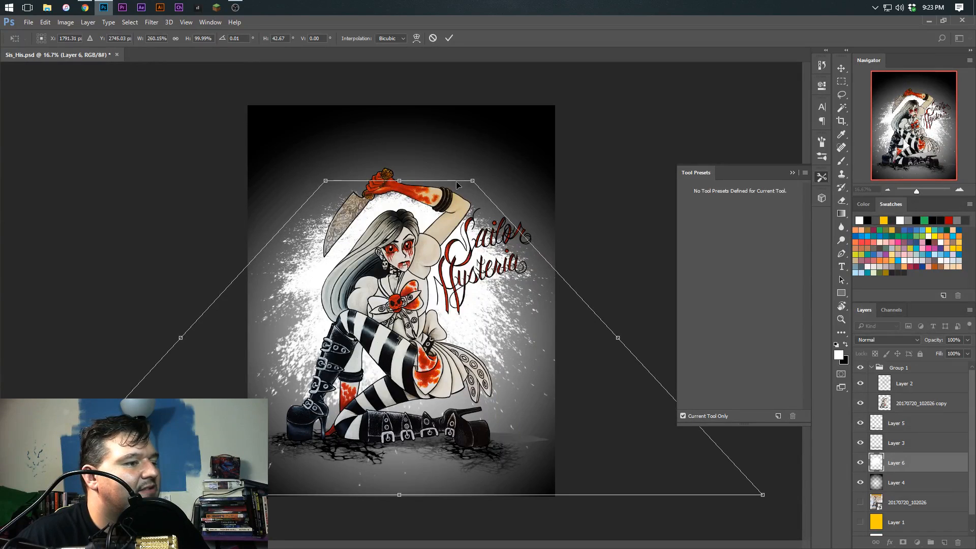
pyautogui.rightClick(465, 198)
pyautogui.click(491, 235)
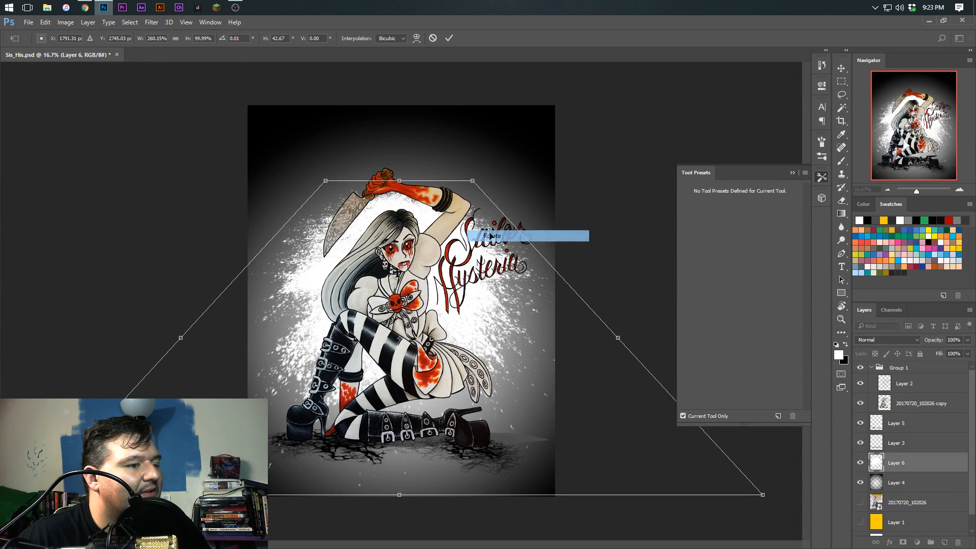
pyautogui.rightClick(473, 225)
pyautogui.click(488, 244)
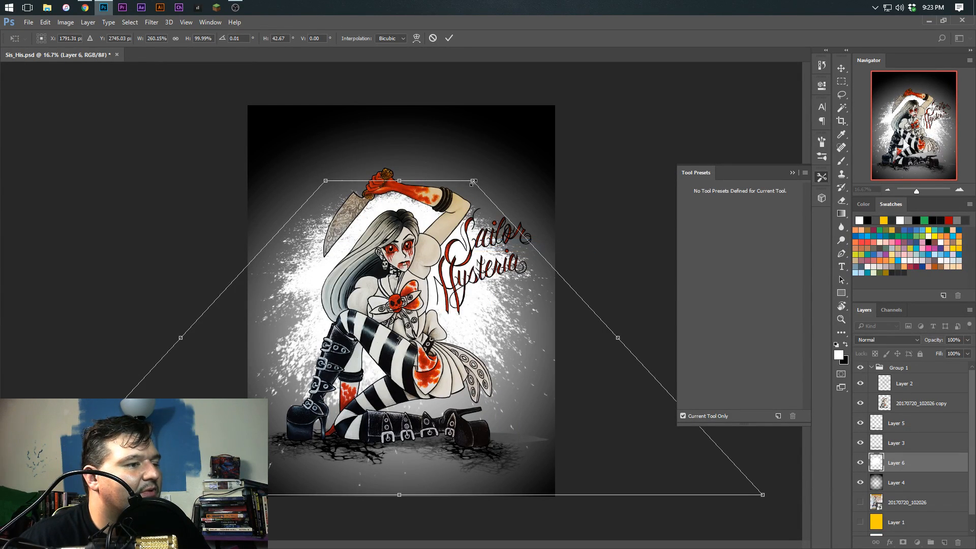
pyautogui.moveTo(473, 180); pyautogui.dragTo(427, 389)
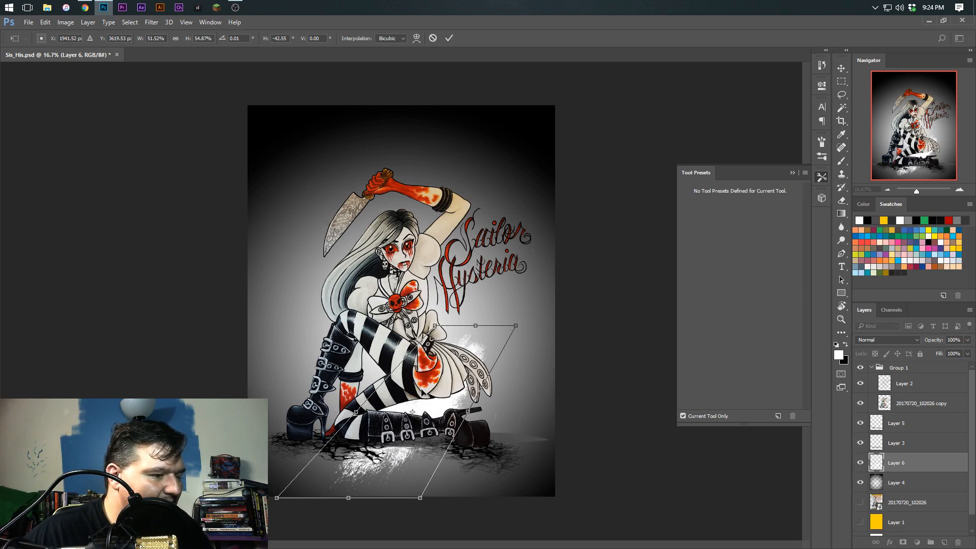
pyautogui.press('Escape')
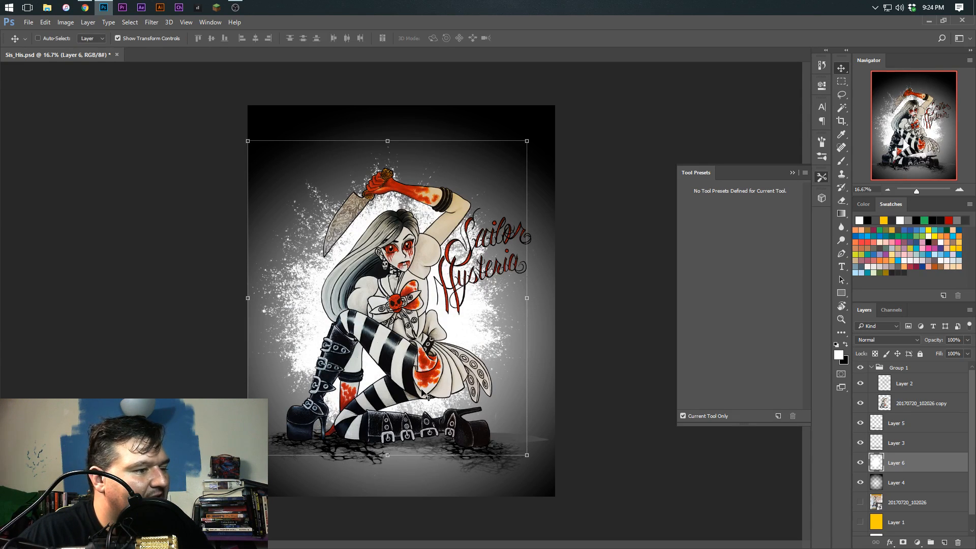
# Rotate the Layer 6 splatter about 90.7°, squash it to about 43.8% width, and place it on the ground under the figure
pyautogui.moveTo(404, 319)
pyautogui.mouseDown()
pyautogui.moveTo(417, 438)
pyautogui.moveTo(412, 334)
pyautogui.mouseUp()
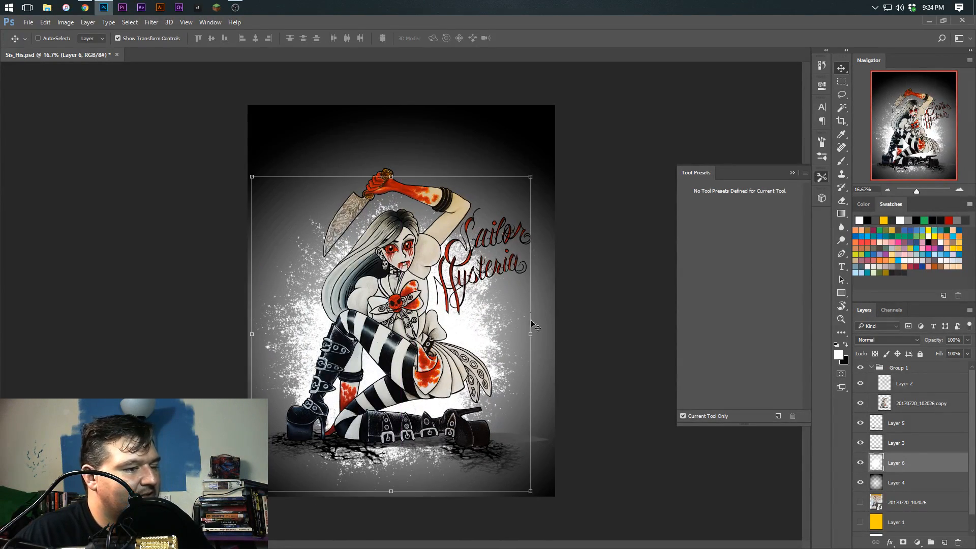
pyautogui.moveTo(537, 332); pyautogui.dragTo(394, 332)
pyautogui.moveTo(405, 285); pyautogui.dragTo(410, 299)
pyautogui.moveTo(416, 221); pyautogui.dragTo(425, 385)
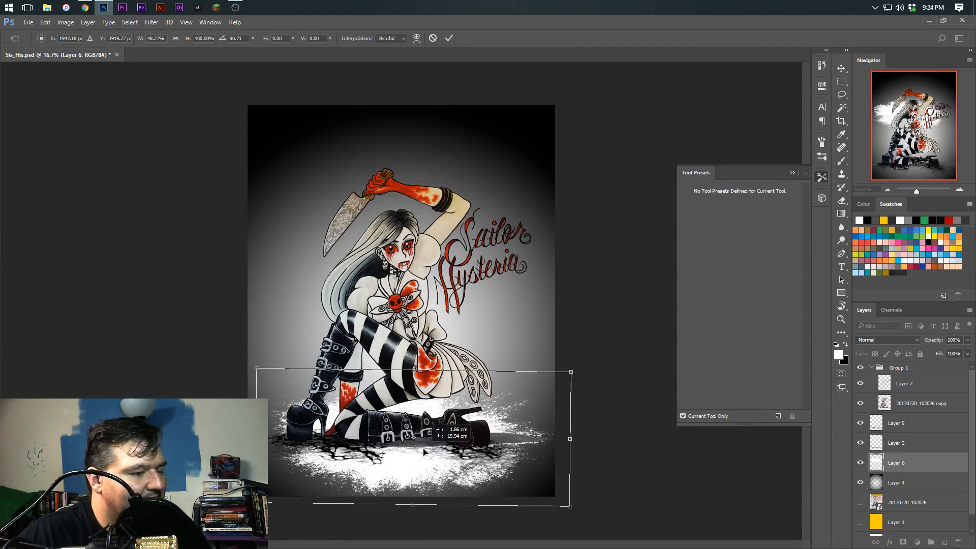
pyautogui.moveTo(405, 506); pyautogui.dragTo(405, 492)
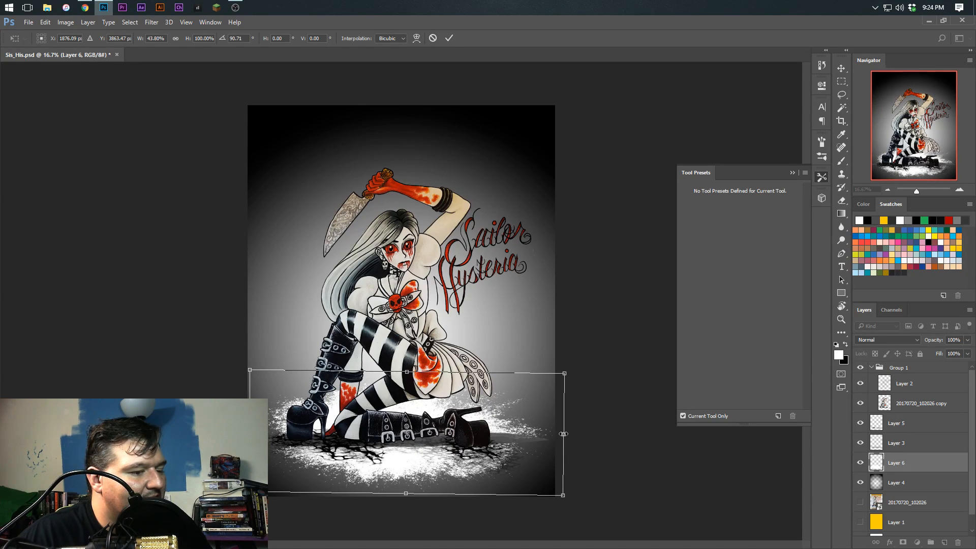
pyautogui.moveTo(409, 455); pyautogui.dragTo(401, 459)
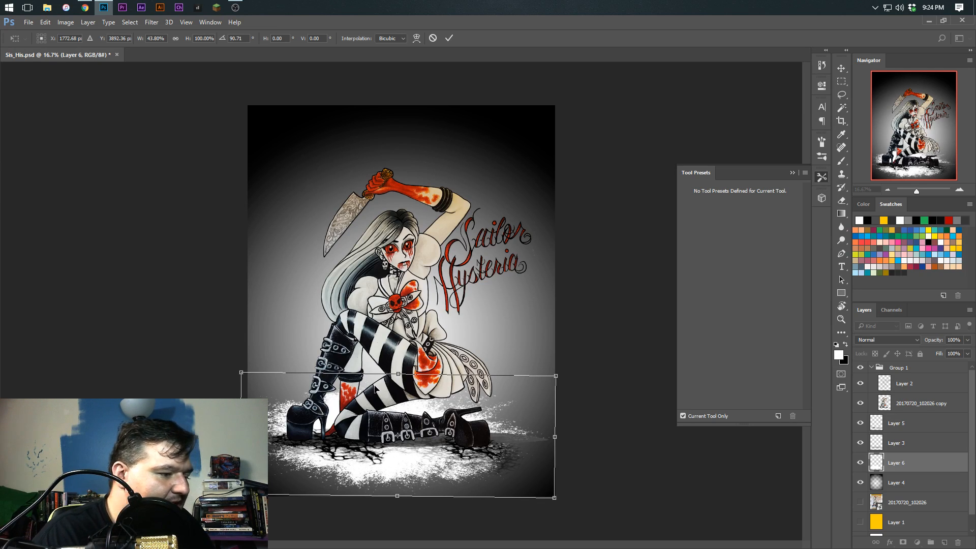
pyautogui.press('Return')
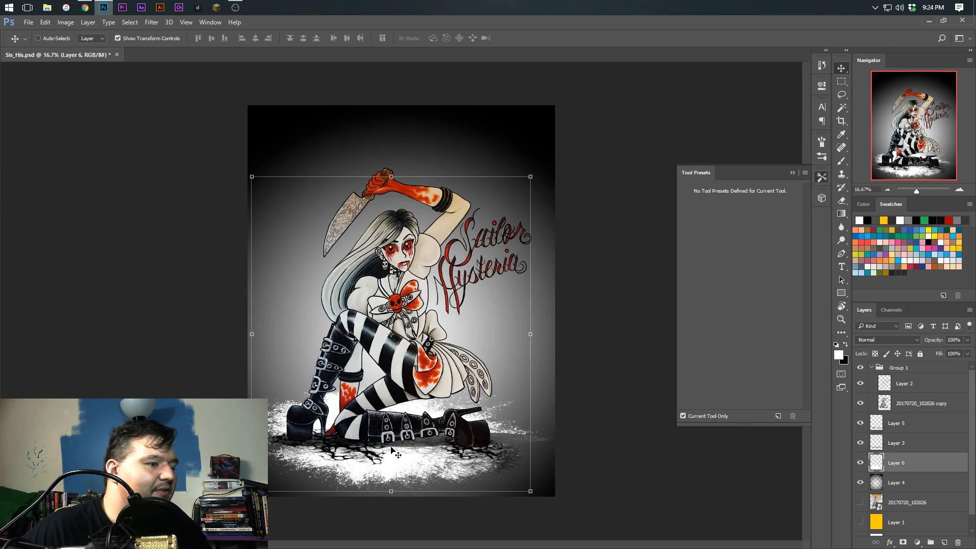
# Apply a Perspective transform to the ground splatter, narrowing its far edge and widening its near edge to about a 47° slant
pyautogui.rightClick(391, 450)
pyautogui.click(320, 467)
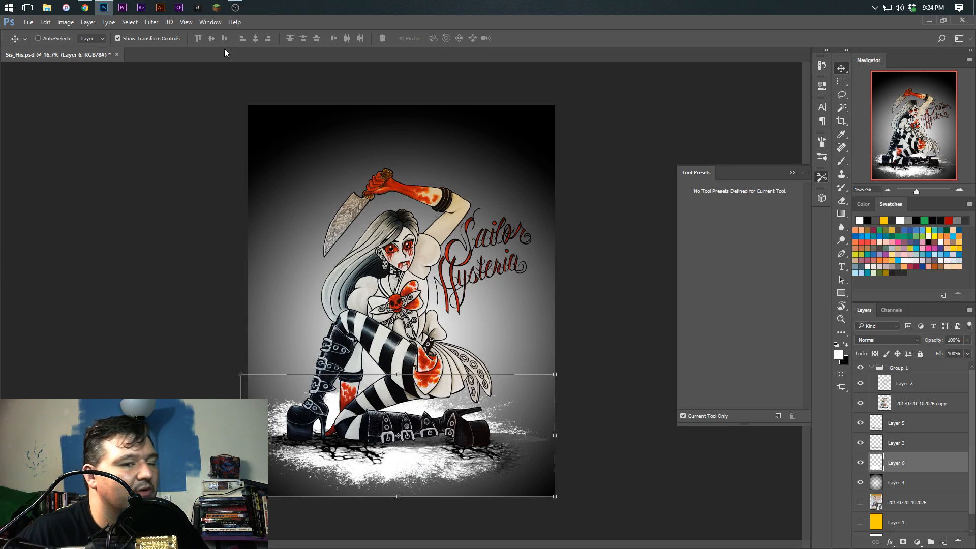
pyautogui.click(44, 23)
pyautogui.moveTo(99, 240)
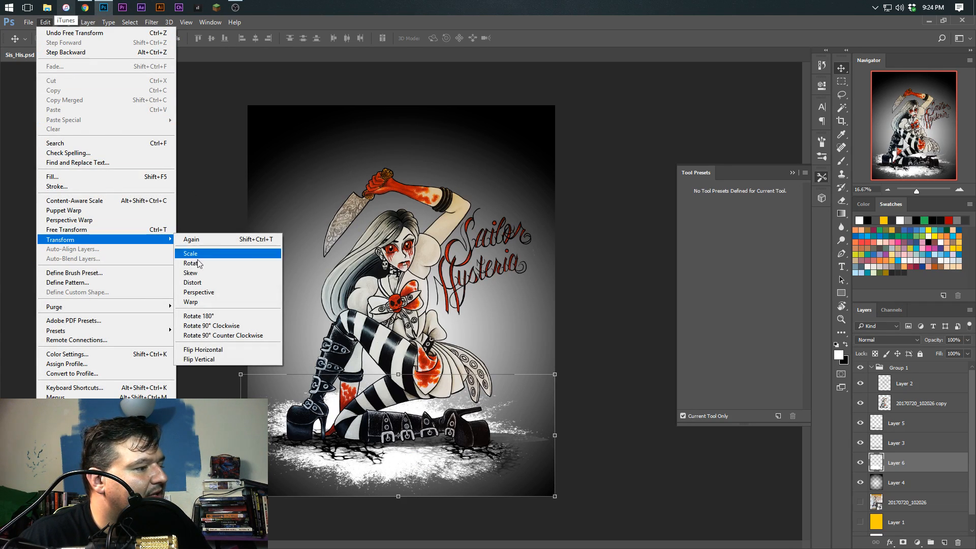
pyautogui.click(198, 293)
pyautogui.moveTo(557, 377); pyautogui.dragTo(537, 381)
pyautogui.moveTo(554, 496); pyautogui.dragTo(632, 473)
pyautogui.moveTo(531, 376); pyautogui.dragTo(509, 384)
pyautogui.moveTo(436, 414); pyautogui.dragTo(437, 427)
pyautogui.moveTo(511, 387); pyautogui.dragTo(503, 389)
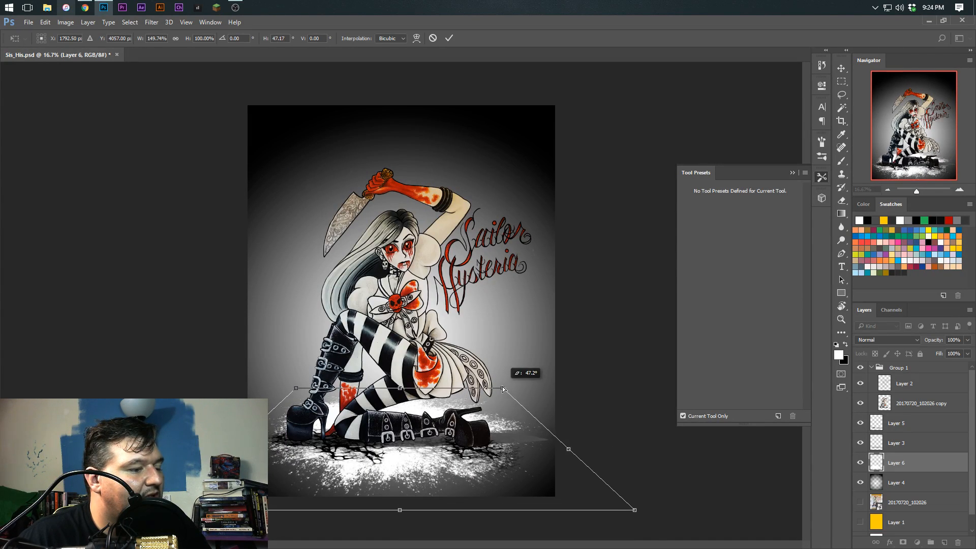
# Scale the splatter up so it spreads across the full page width beneath the figure, and apply the transform
pyautogui.rightClick(503, 395)
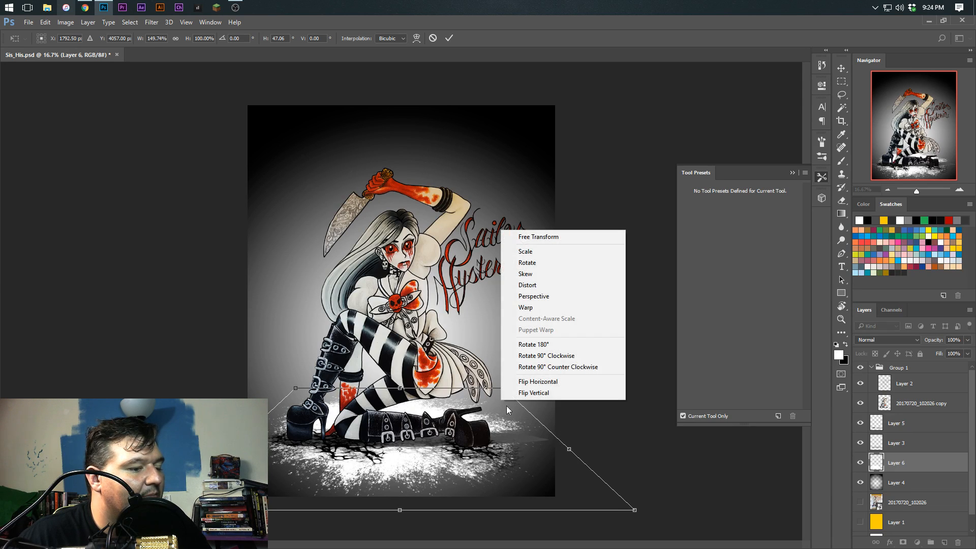
pyautogui.click(523, 253)
pyautogui.moveTo(502, 388); pyautogui.dragTo(552, 349)
pyautogui.moveTo(502, 408); pyautogui.dragTo(453, 416)
pyautogui.moveTo(262, 378); pyautogui.dragTo(234, 368)
pyautogui.moveTo(322, 411); pyautogui.dragTo(357, 436)
pyautogui.press('Return')
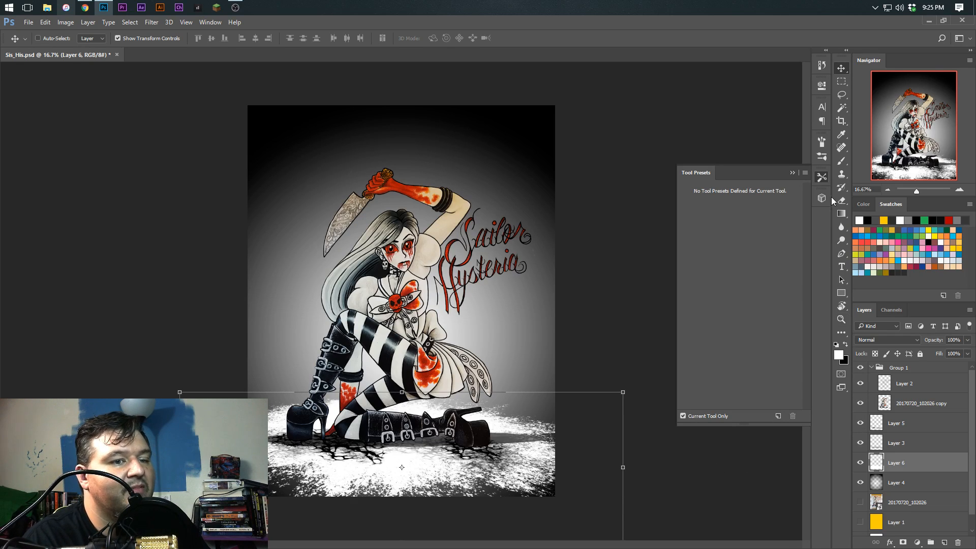
# Load a Kyle brush preset with 39% flow, and set the foreground colour to dark grey #525252 and the brush size to 175 px
pyautogui.press('b')
pyautogui.scroll(-20, 794, 343)
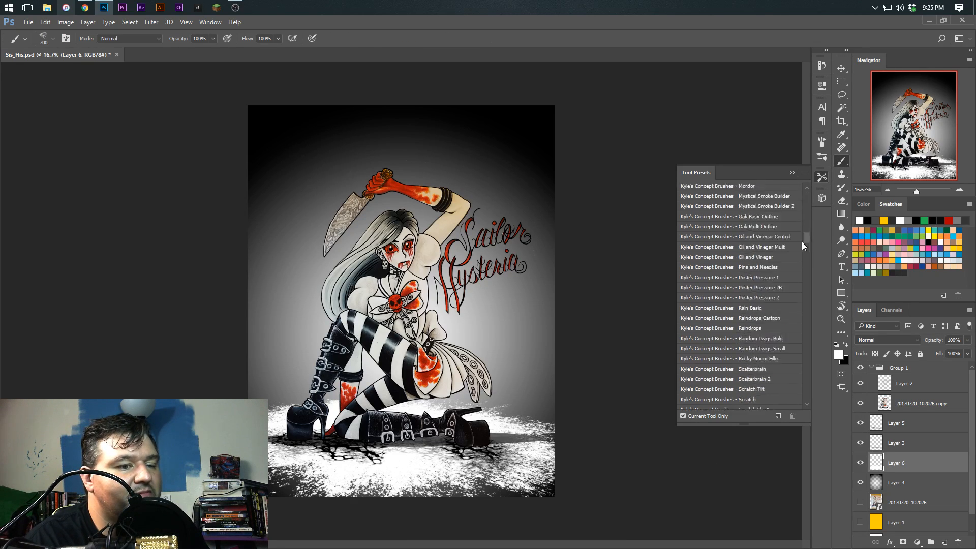
pyautogui.scroll(-4, 790, 348)
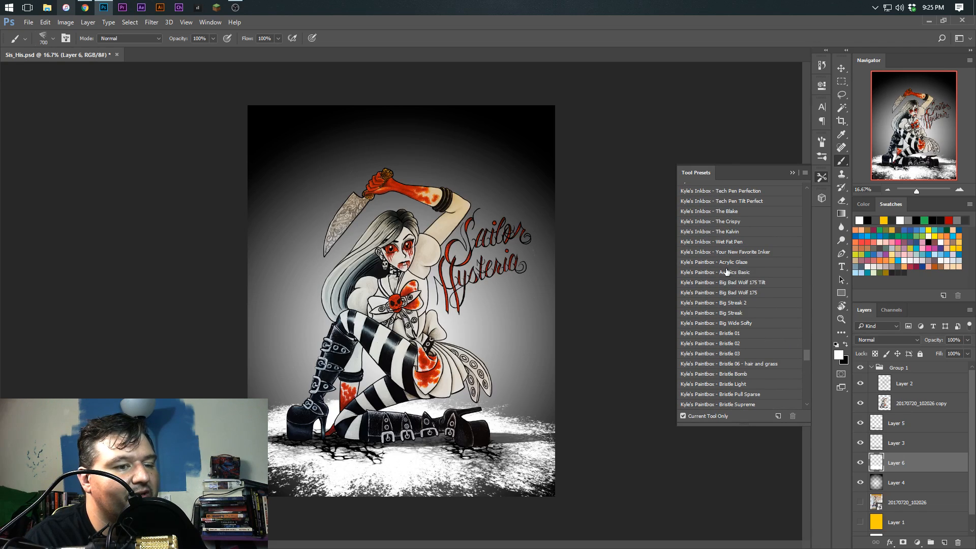
pyautogui.click(725, 262)
pyautogui.click(821, 198)
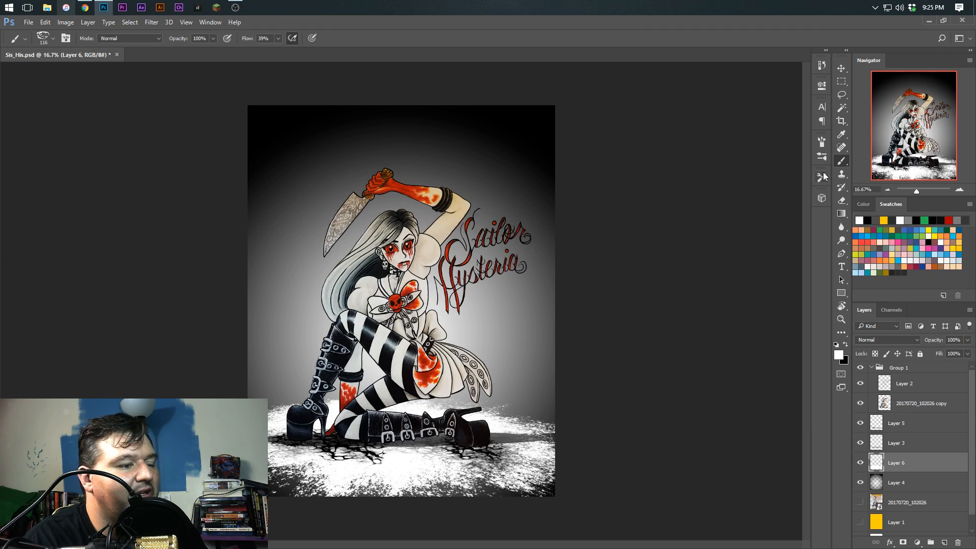
pyautogui.click(839, 354)
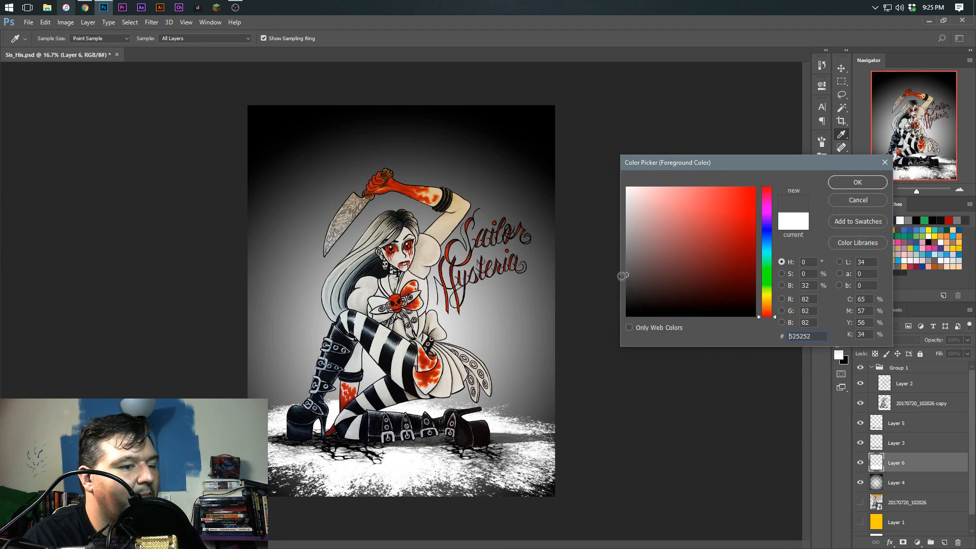
pyautogui.click(841, 185)
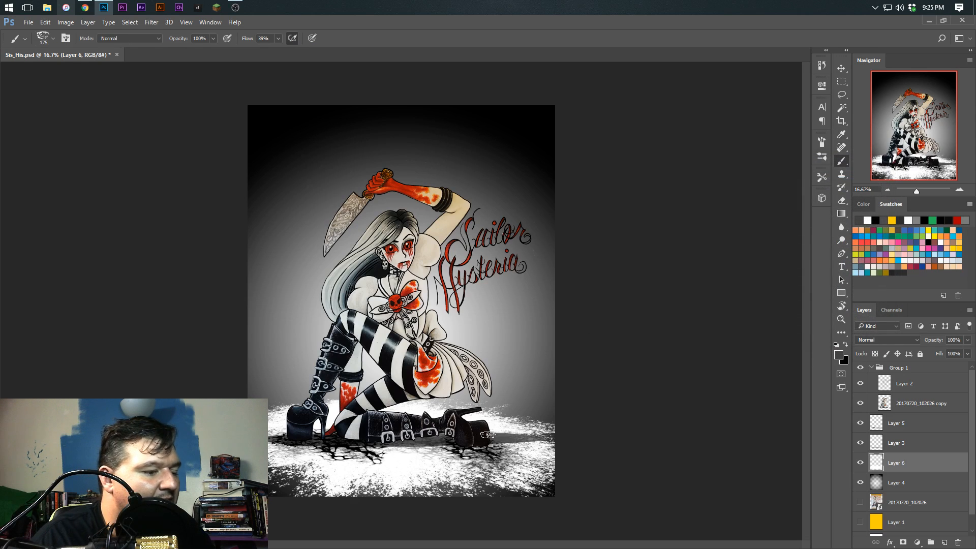